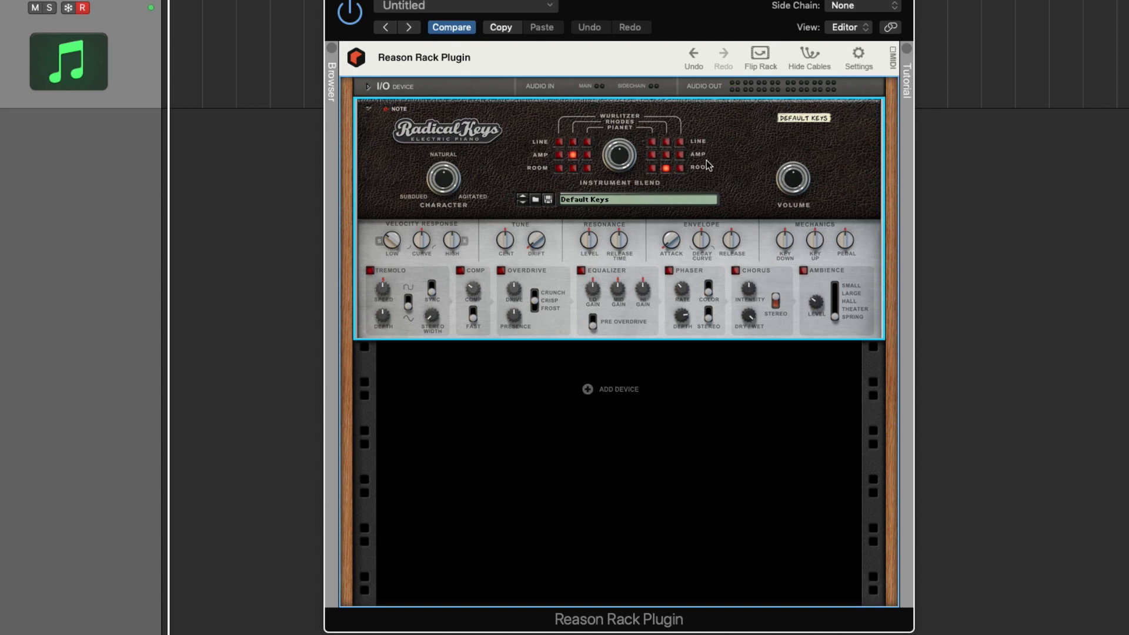
pyautogui.rightClick(501, 171)
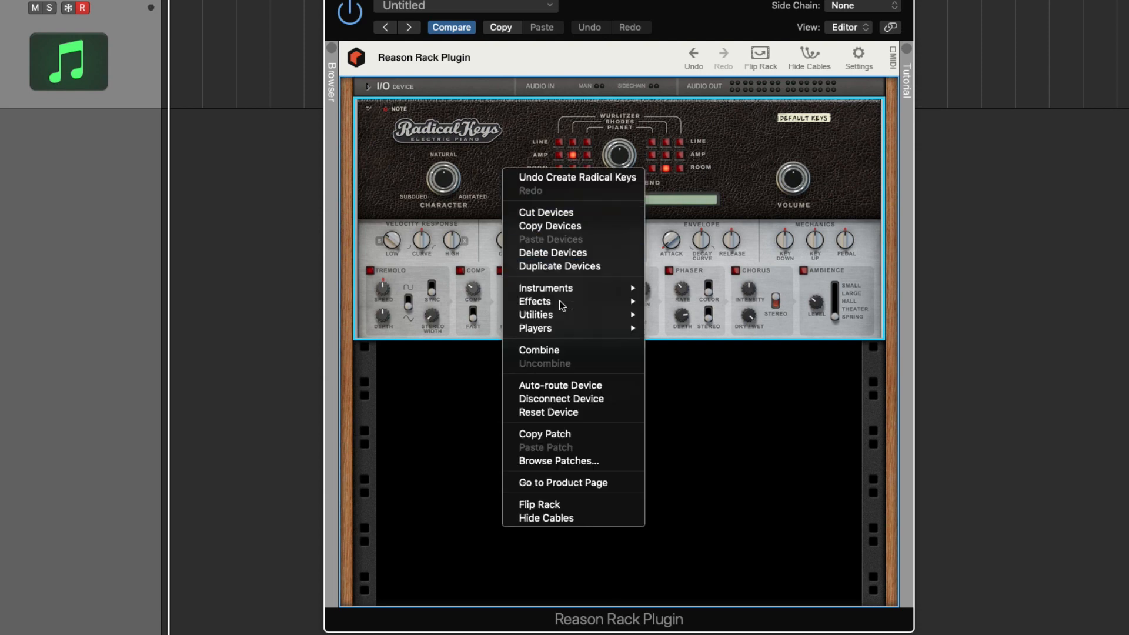
pyautogui.moveTo(611, 289)
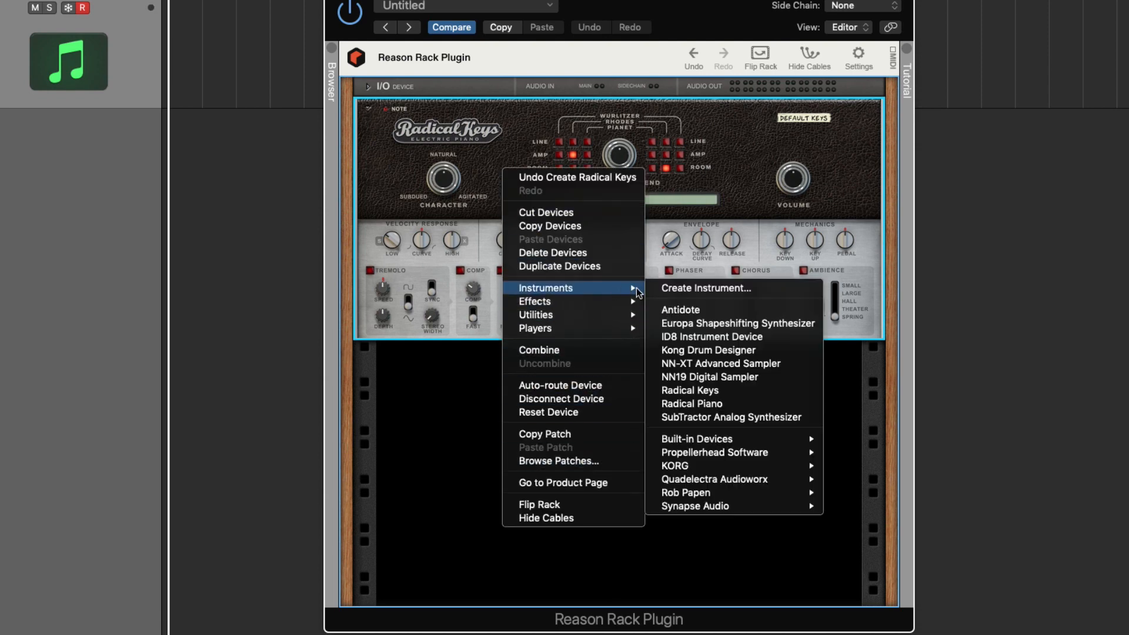
pyautogui.click(907, 200)
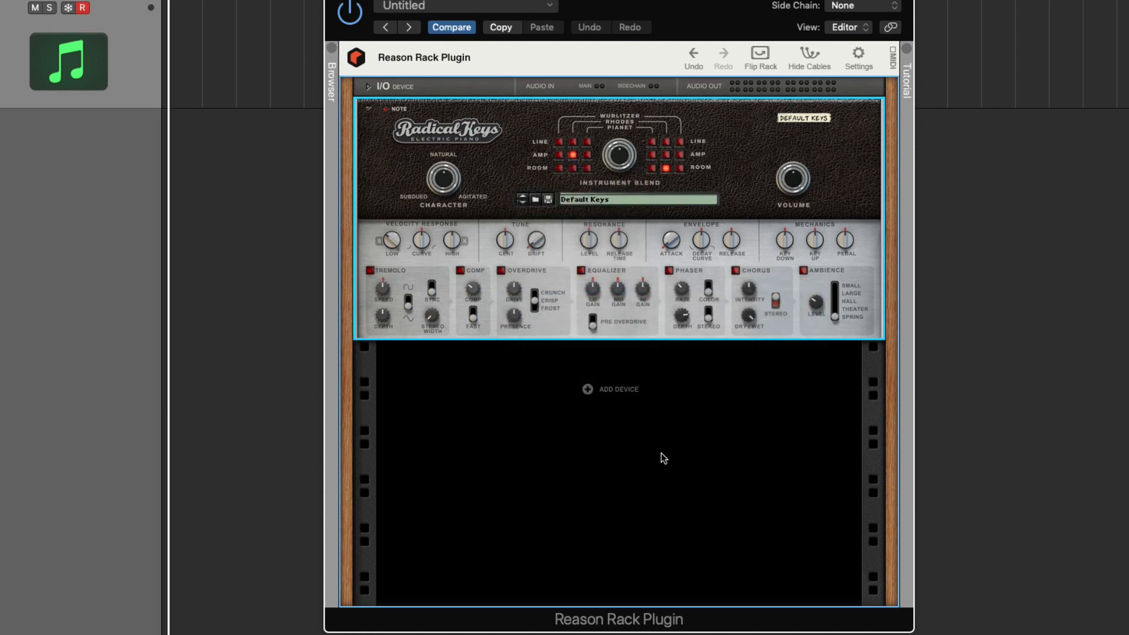
# - Add a Radical Piano instrument in the empty rack space below Radical Keys
pyautogui.rightClick(612, 389)
pyautogui.moveTo(678, 489)
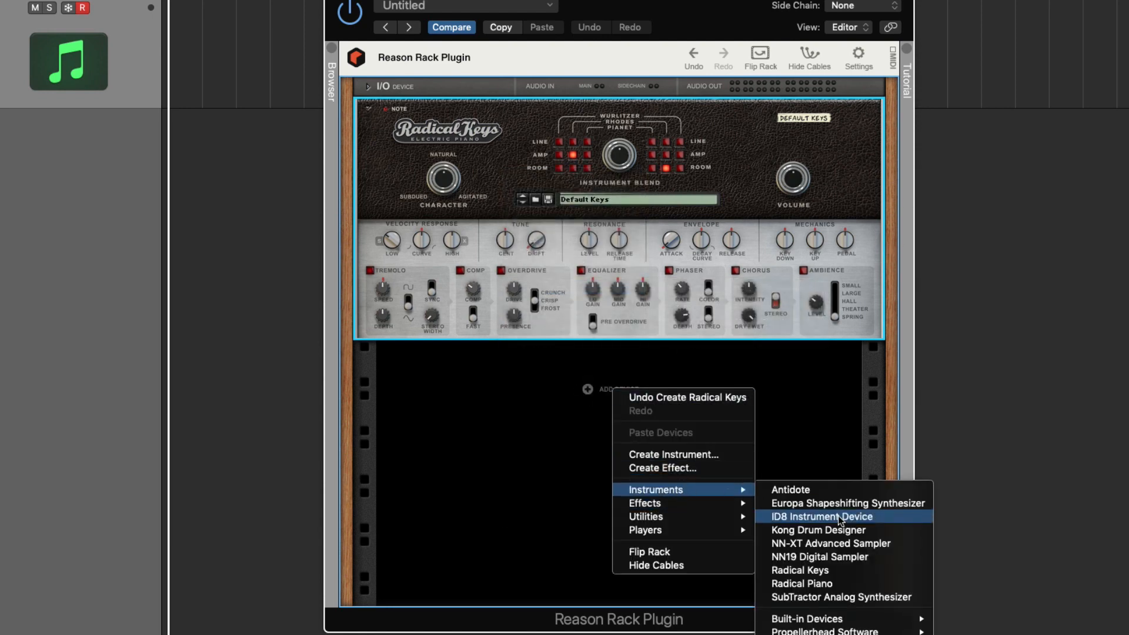
pyautogui.click(802, 583)
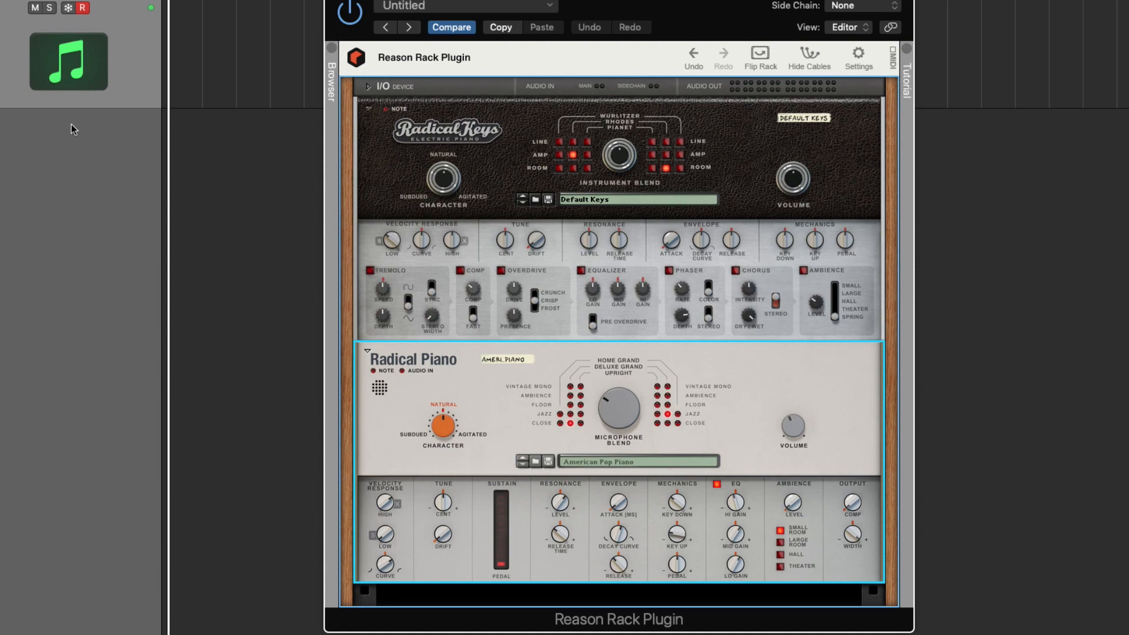
pyautogui.scroll(-4, 774, 359)
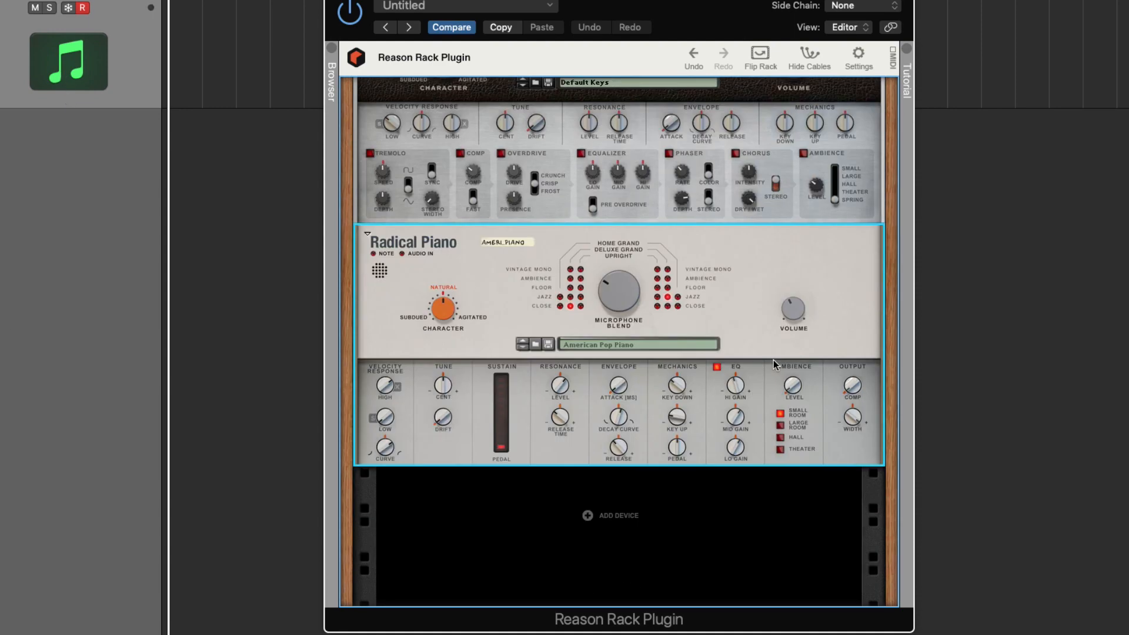
pyautogui.scroll(4, 773, 360)
pyautogui.scroll(-4, 823, 376)
pyautogui.rightClick(392, 320)
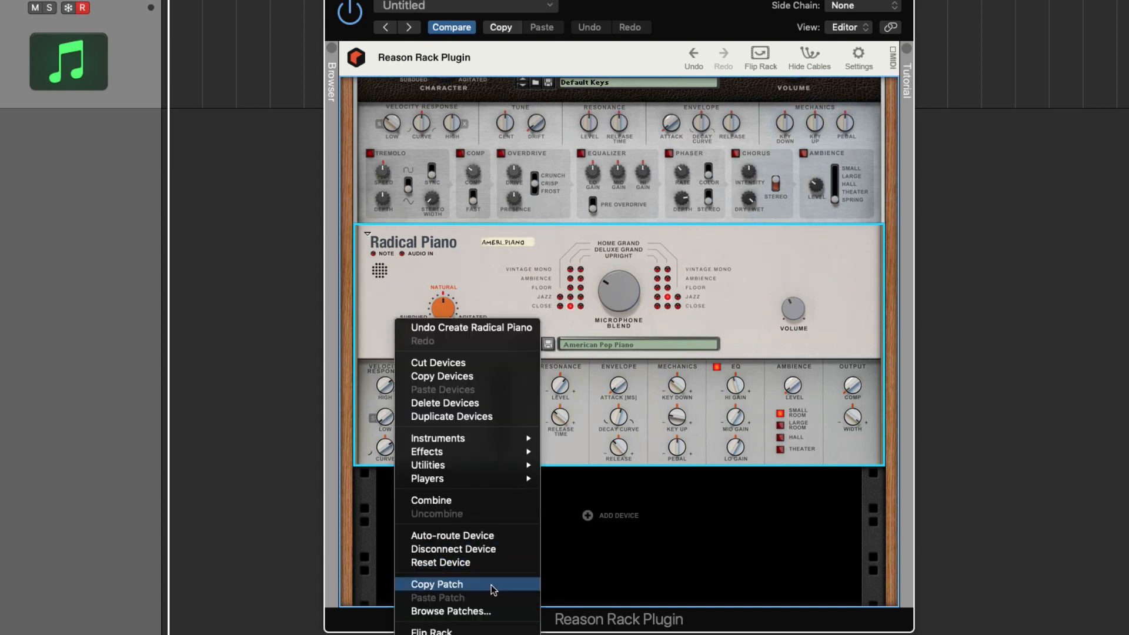
pyautogui.moveTo(496, 456)
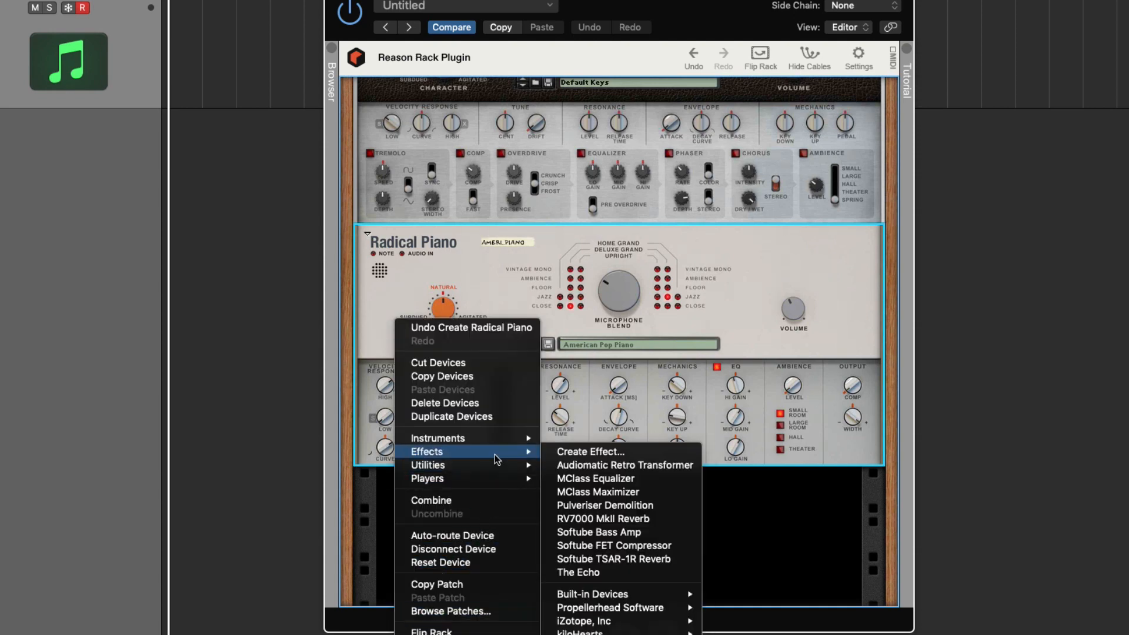
pyautogui.click(873, 277)
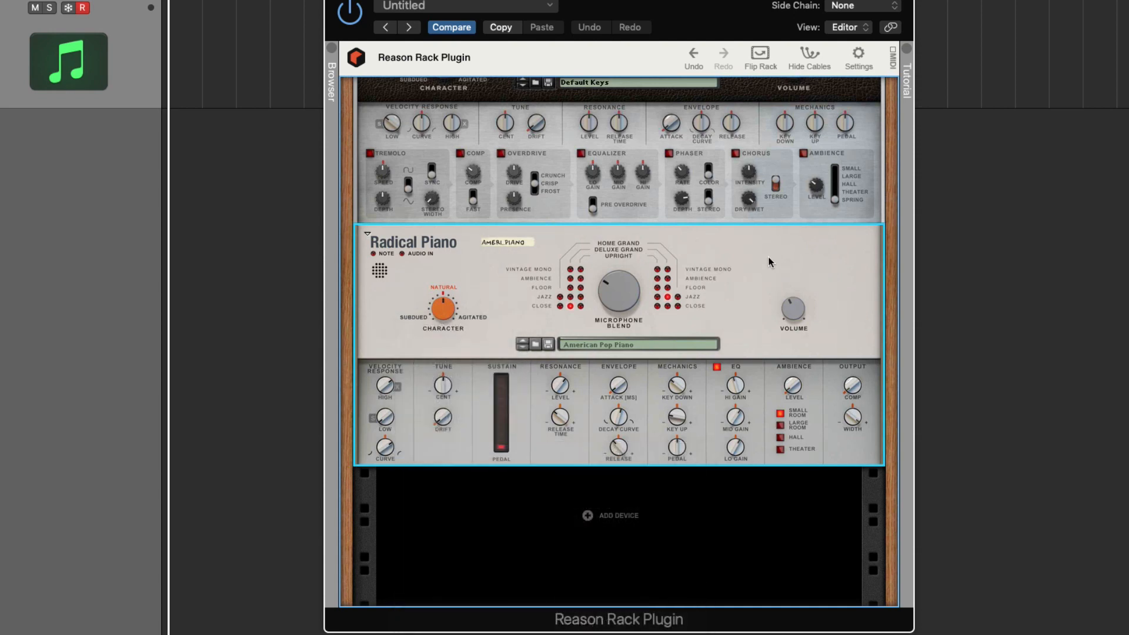
# - Add a Softube Bass Amp effect to the Radical Piano device
pyautogui.rightClick(767, 257)
pyautogui.moveTo(875, 411)
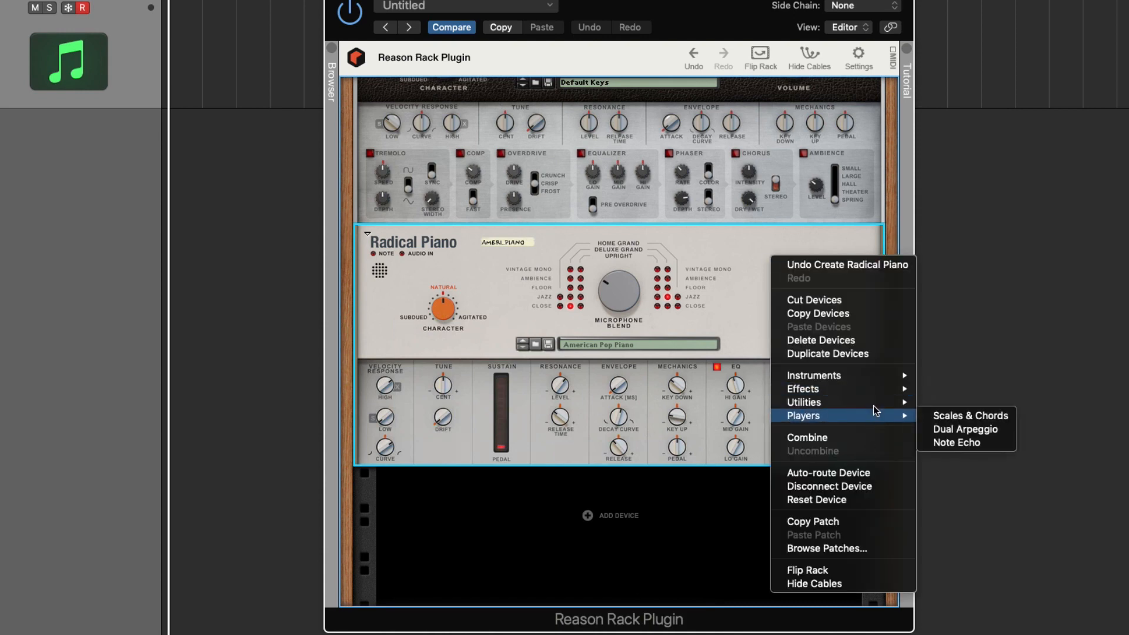
pyautogui.moveTo(874, 389)
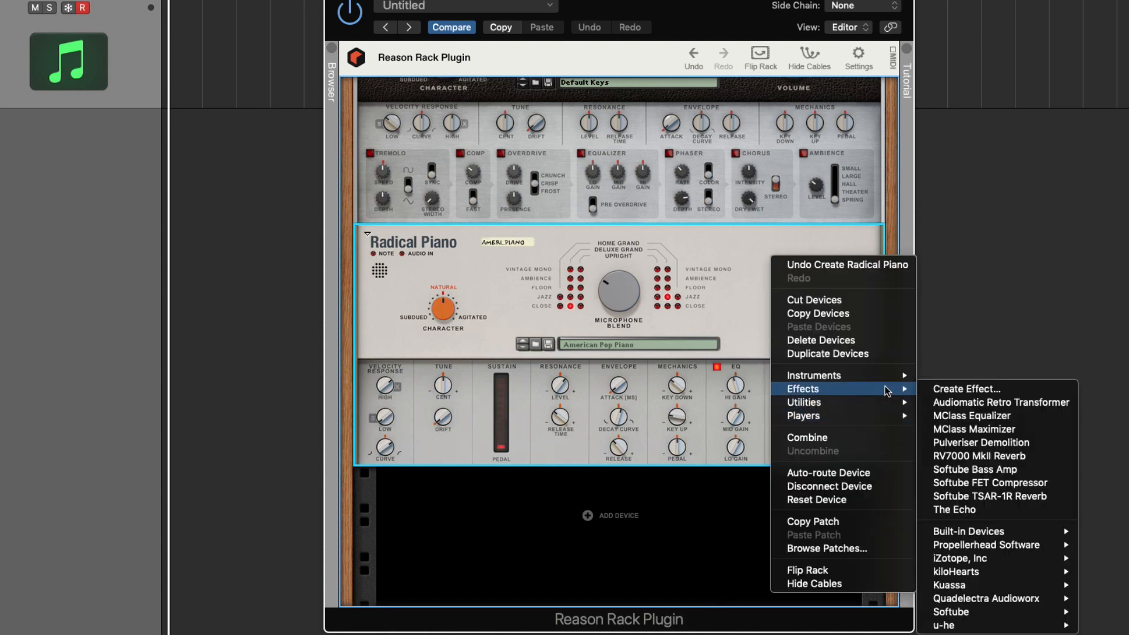
pyautogui.click(1010, 470)
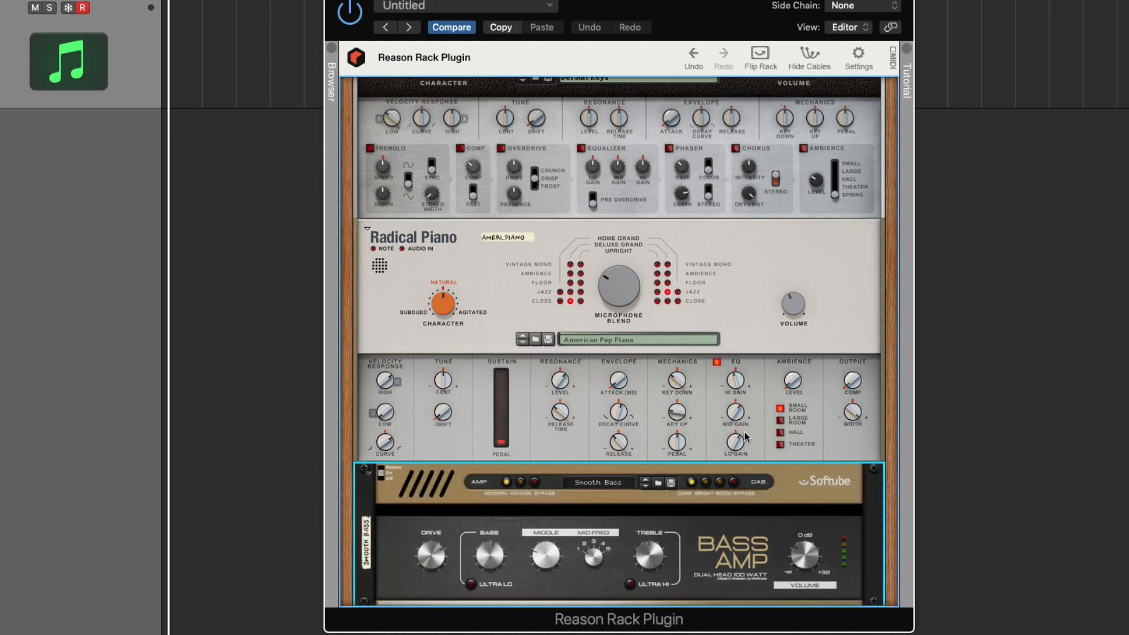
# - Flip the rack to its rear side and expand the I/O device to show its audio connections
pyautogui.scroll(3, 738, 357)
pyautogui.scroll(-5, 738, 358)
pyautogui.scroll(5, 739, 357)
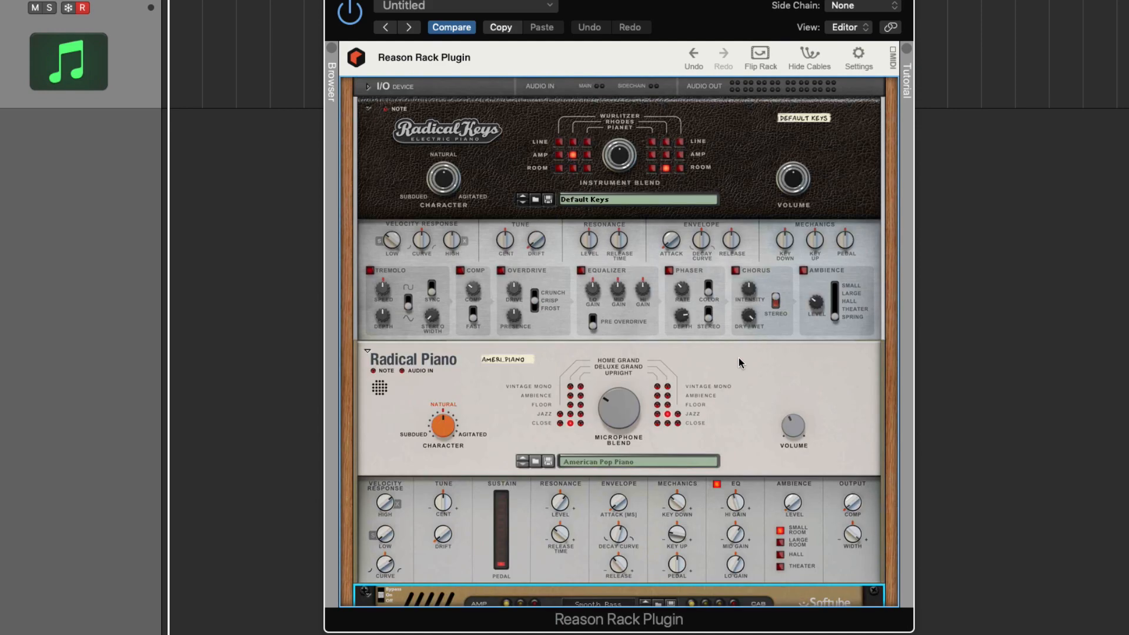
pyautogui.scroll(-5, 739, 357)
pyautogui.scroll(5, 806, 284)
pyautogui.press('Tab')
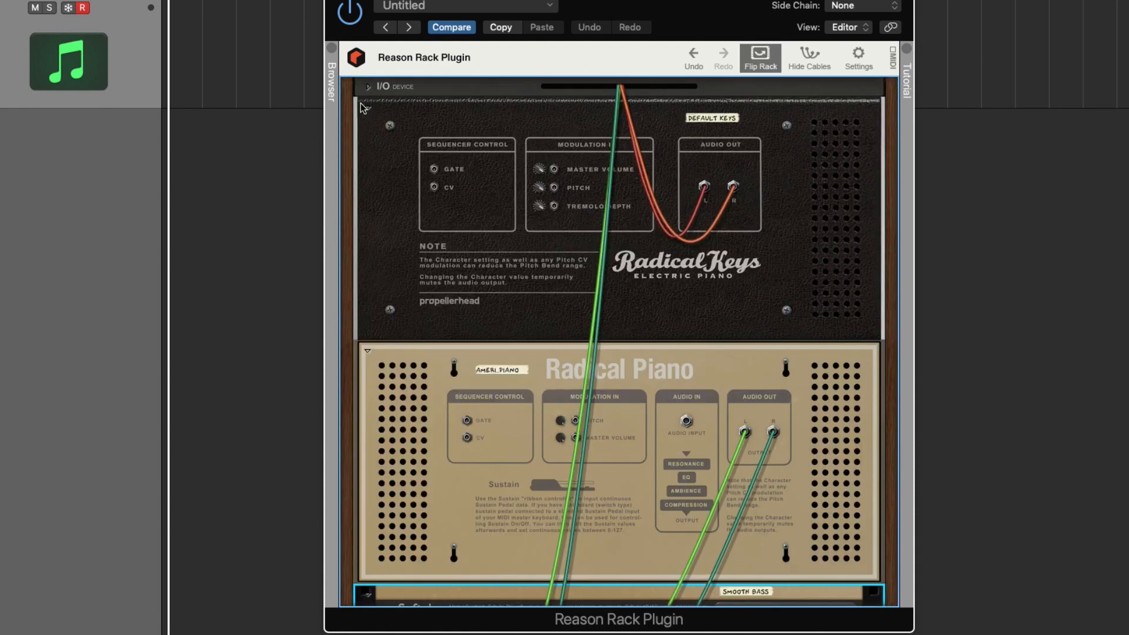
pyautogui.click(368, 87)
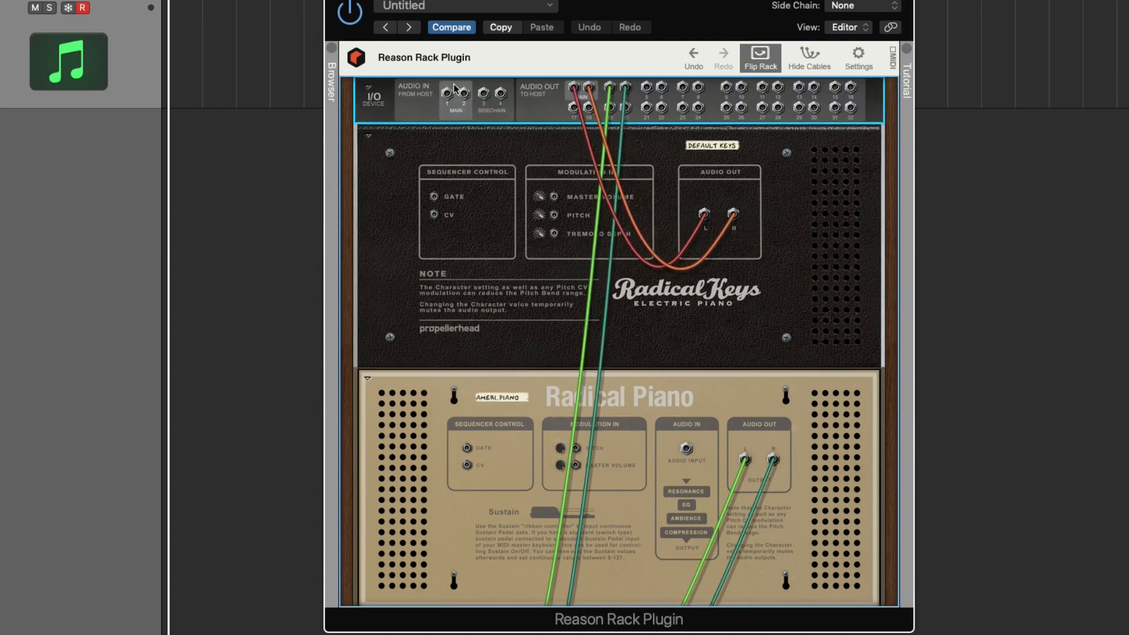
# - Trace the cables from the Radical Piano outputs through the Bass Amp, and return the rack to its front side
pyautogui.scroll(-5, 663, 187)
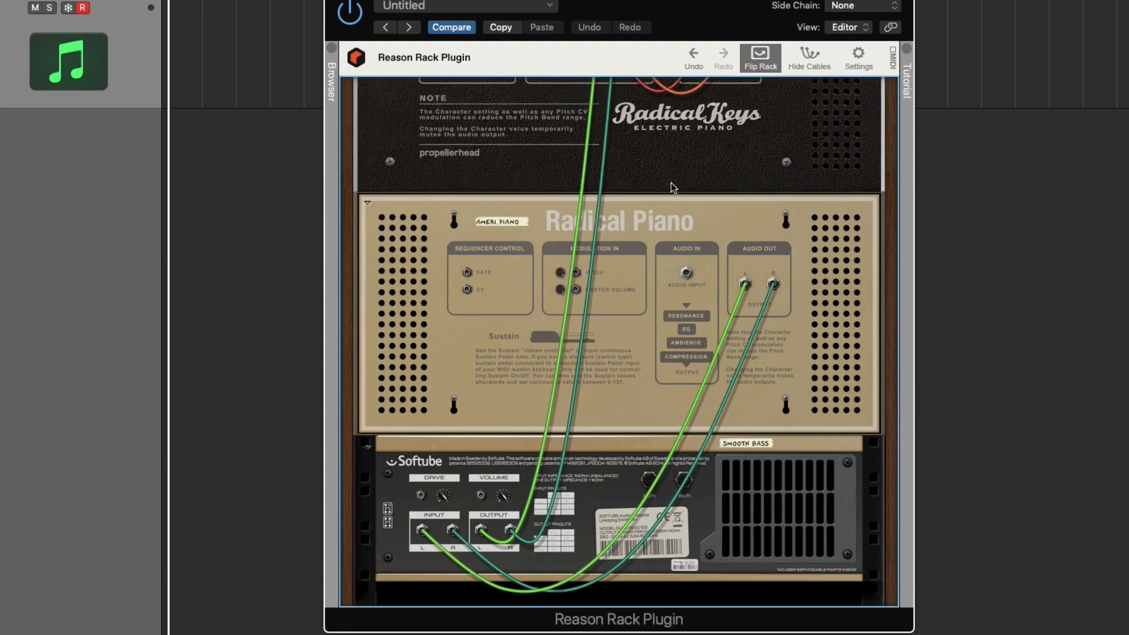
pyautogui.click(672, 270)
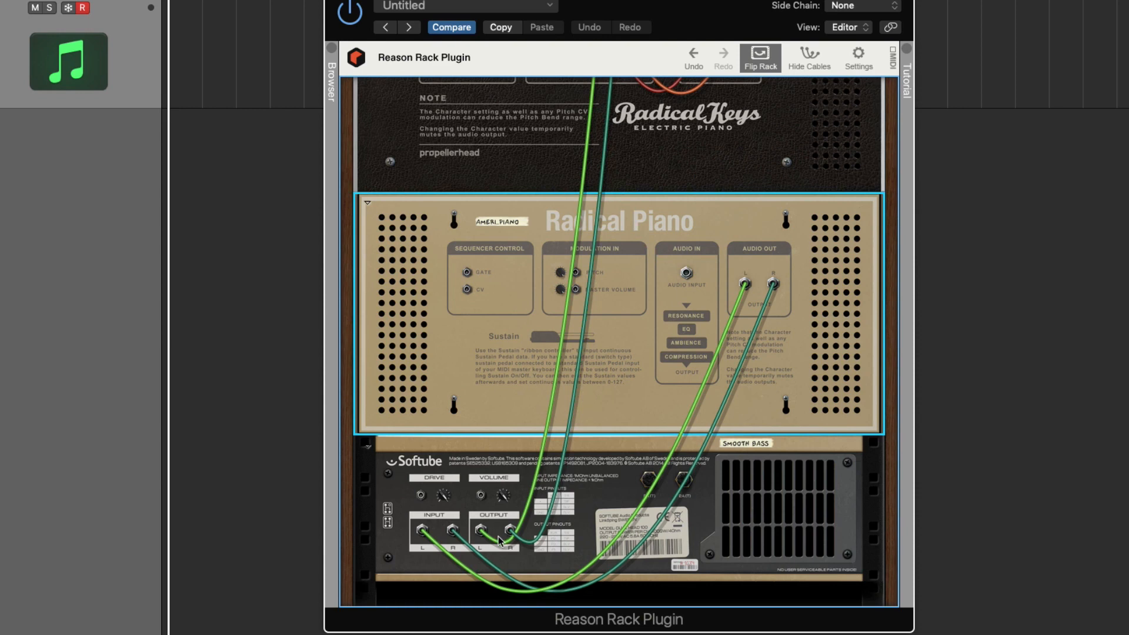
pyautogui.scroll(-1, 707, 513)
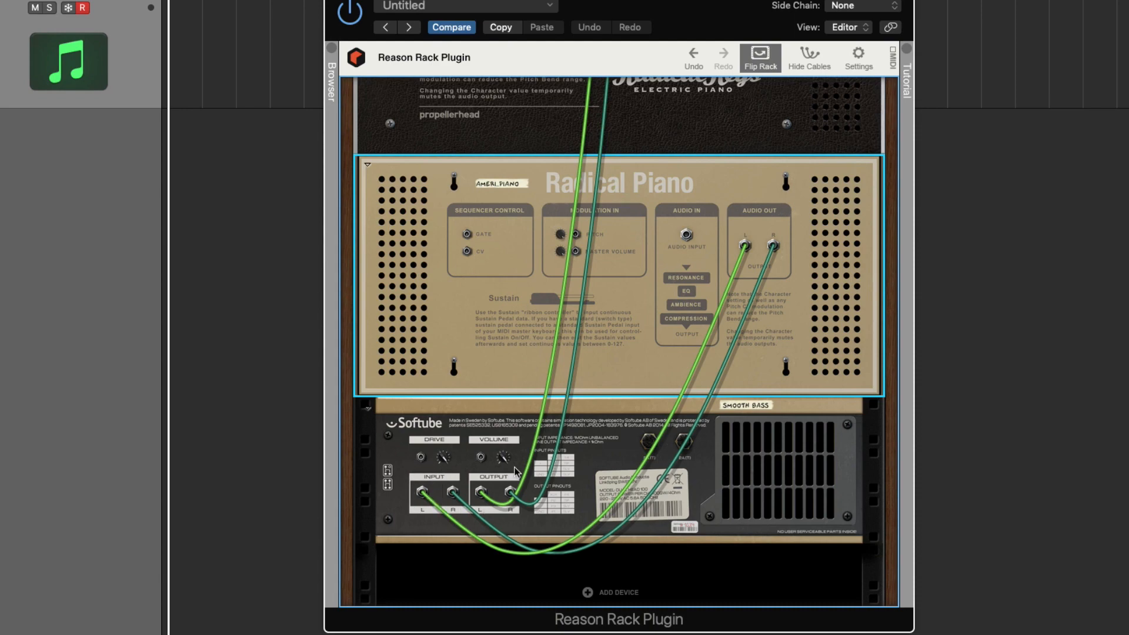
pyautogui.press('Tab')
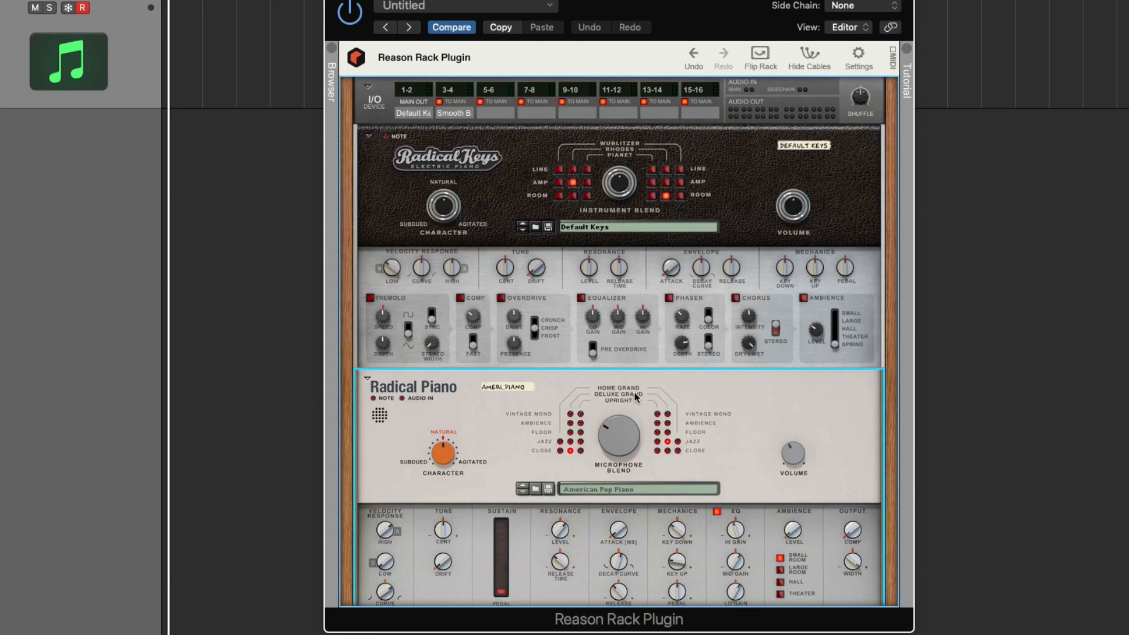
# - Look over the whole rack, from the I/O device through Radical Keys and Radical Piano to the Bass Amp and the empty space below
pyautogui.scroll(-5, 491, 194)
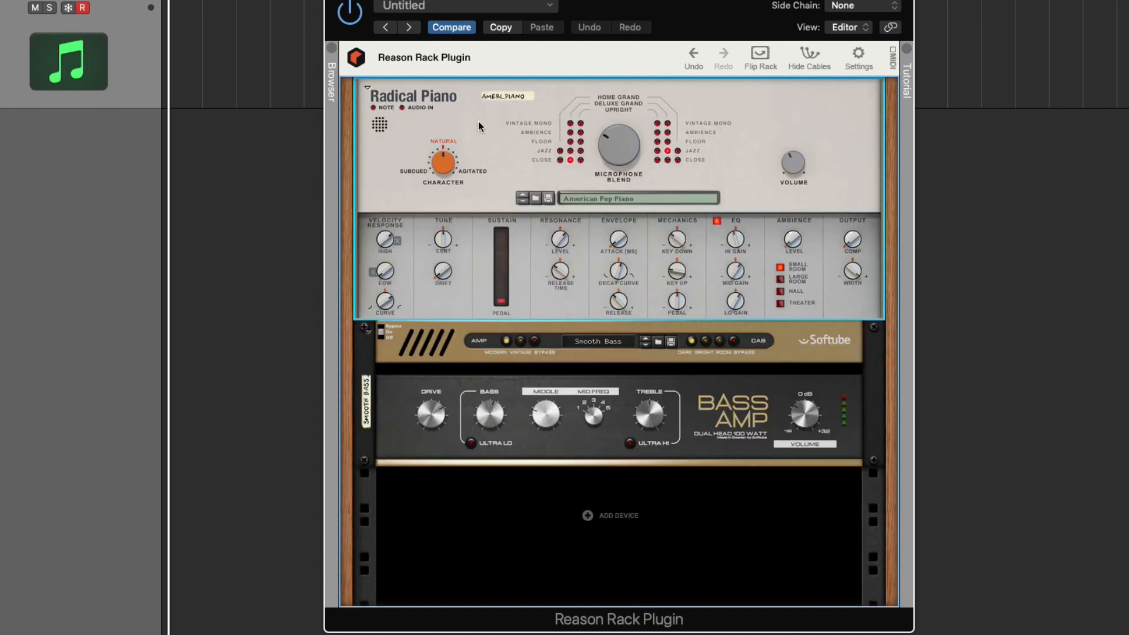
pyautogui.click(744, 418)
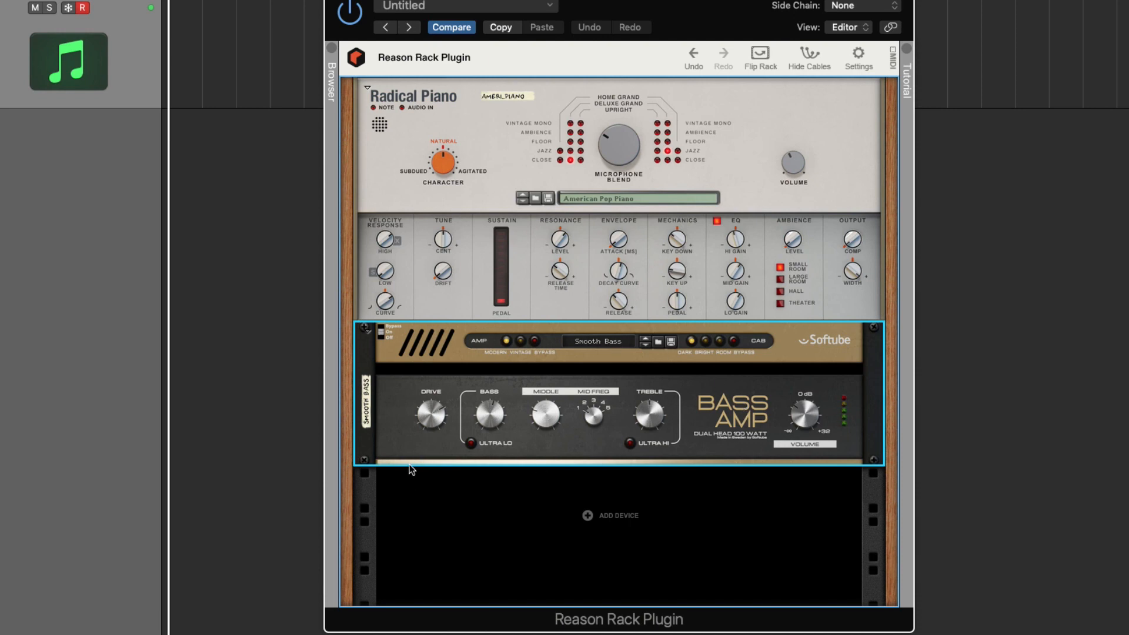
pyautogui.scroll(5, 421, 370)
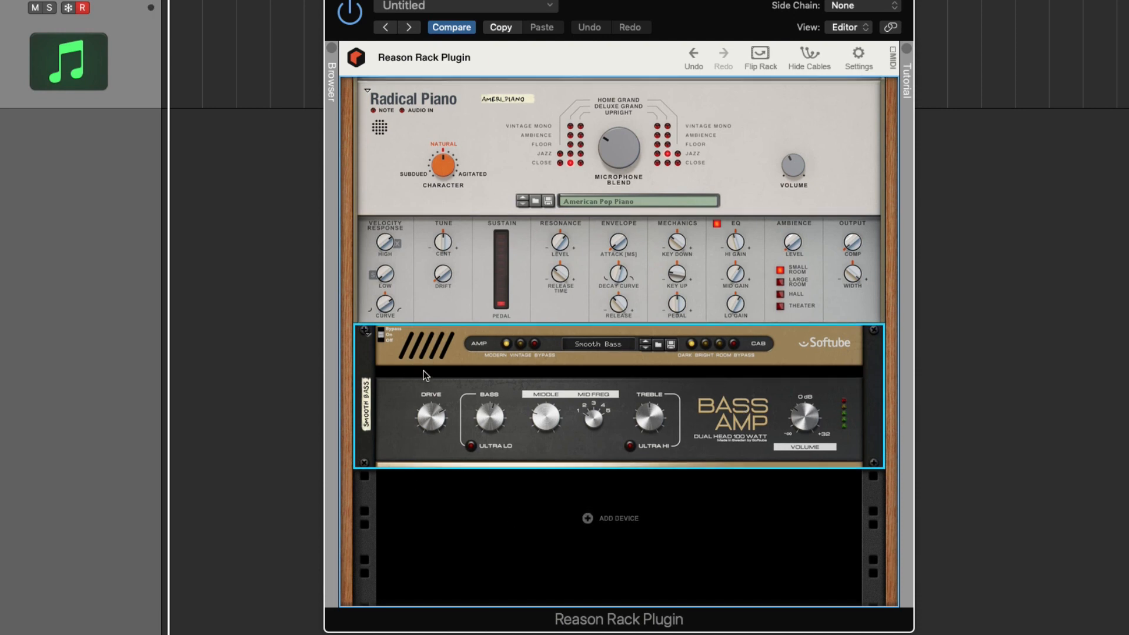
pyautogui.scroll(-3, 443, 484)
pyautogui.moveTo(409, 491)
pyautogui.mouseDown()
pyautogui.moveTo(411, 168)
pyautogui.moveTo(430, 401)
pyautogui.moveTo(420, 501)
pyautogui.moveTo(448, 491)
pyautogui.mouseUp()
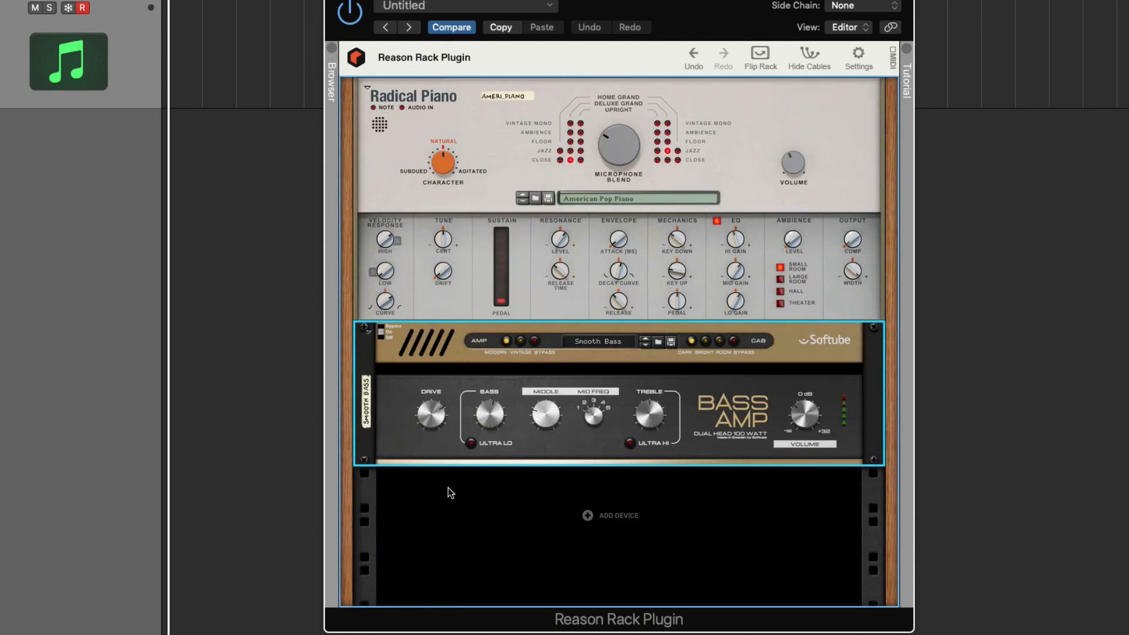
pyautogui.rightClick(620, 523)
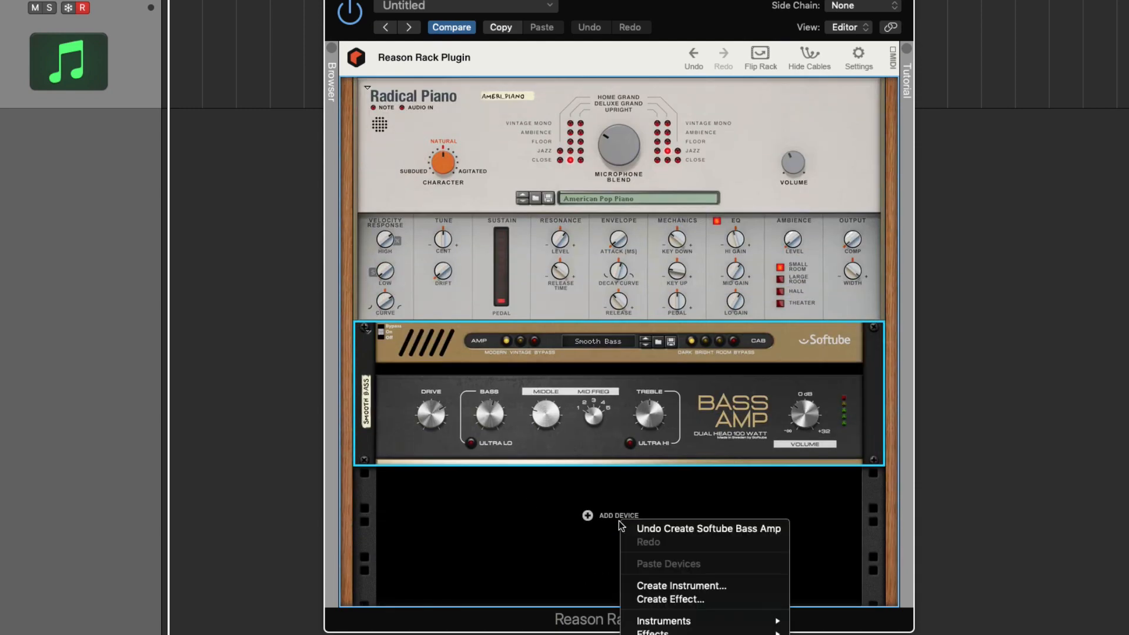
pyautogui.click(532, 534)
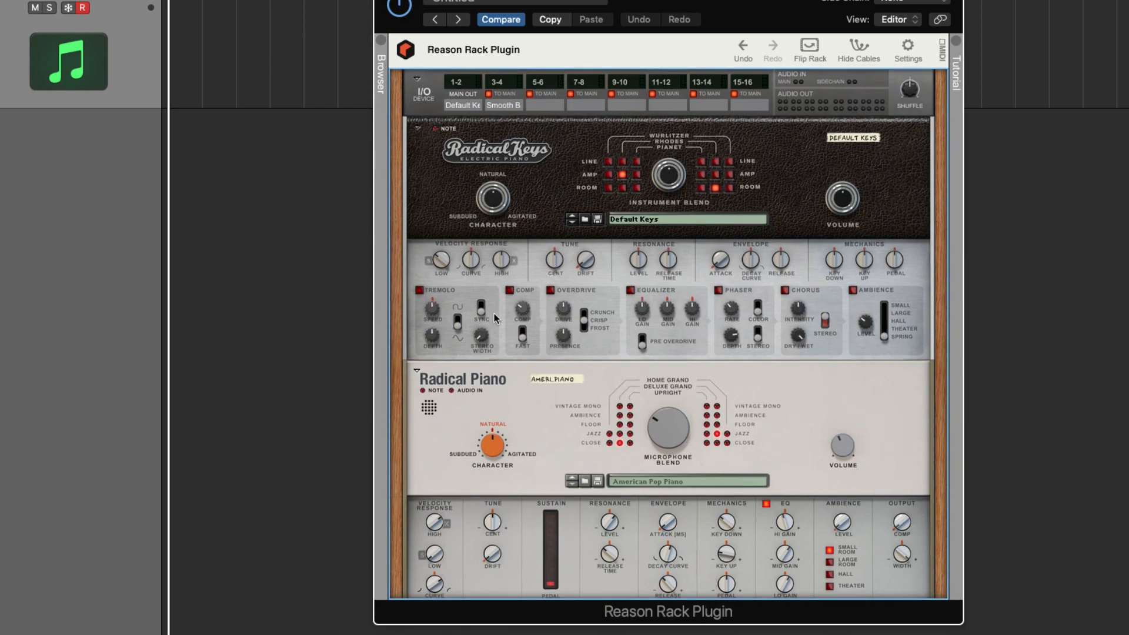
pyautogui.scroll(-5, 695, 147)
pyautogui.scroll(5, 702, 312)
pyautogui.scroll(-5, 706, 347)
pyautogui.scroll(5, 705, 346)
pyautogui.scroll(-4, 739, 333)
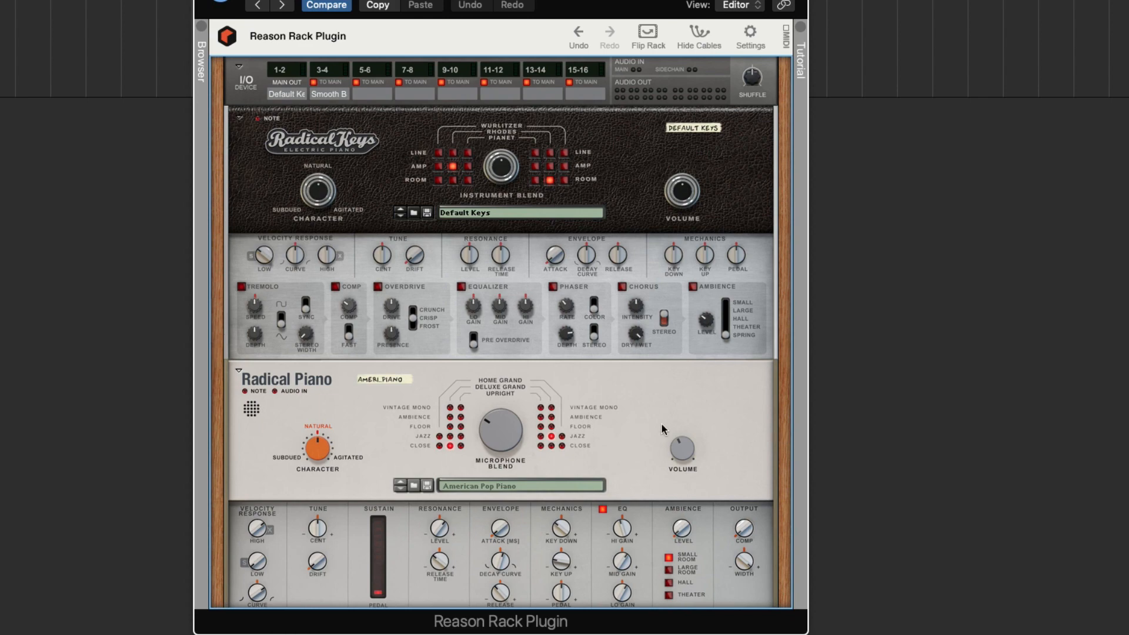
pyautogui.scroll(-5, 418, 288)
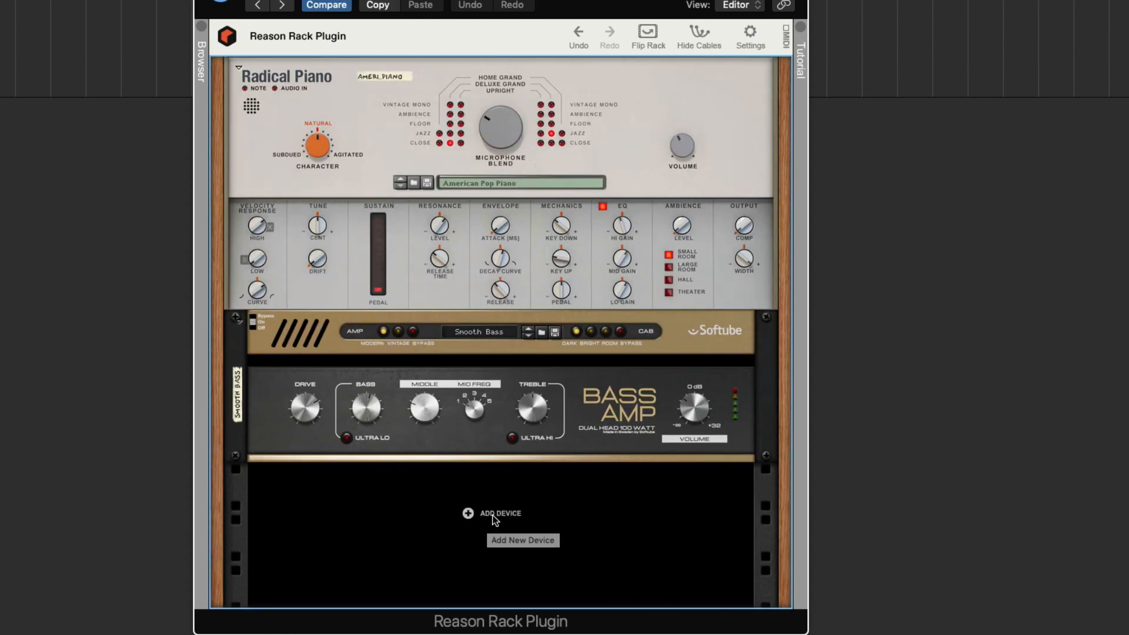
pyautogui.scroll(5, 492, 515)
pyautogui.rightClick(403, 410)
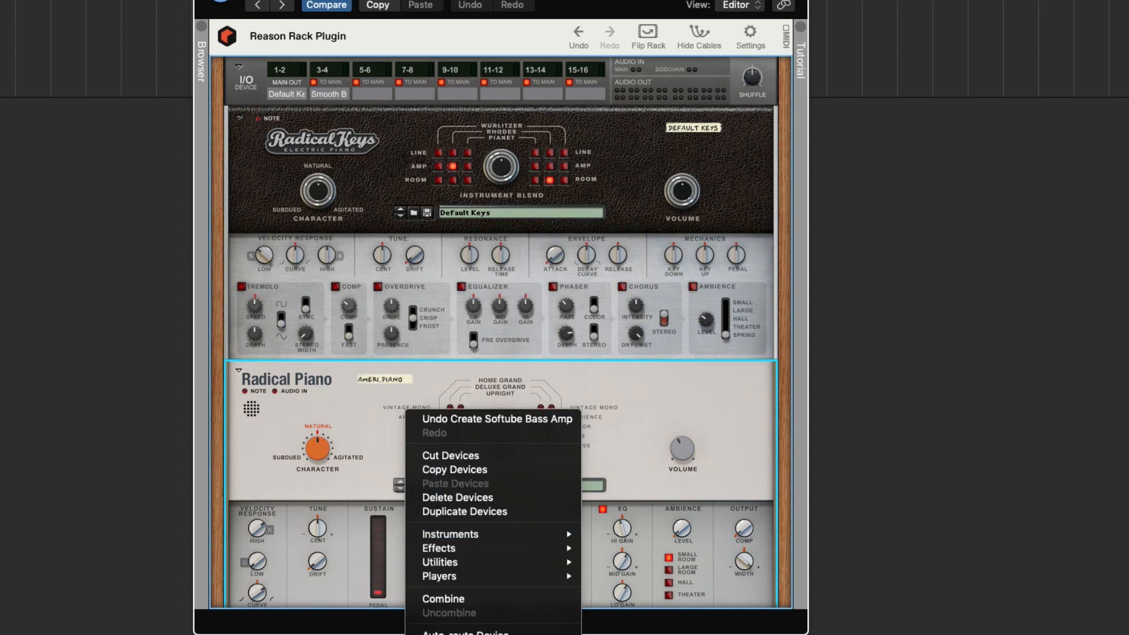
pyautogui.moveTo(531, 533)
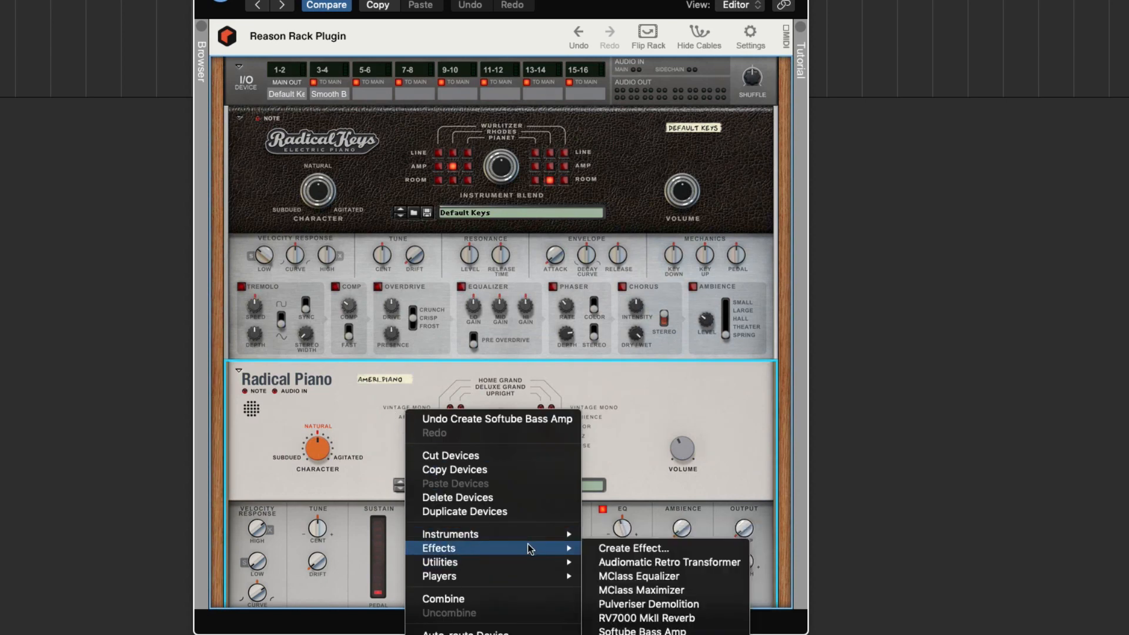
pyautogui.moveTo(503, 574)
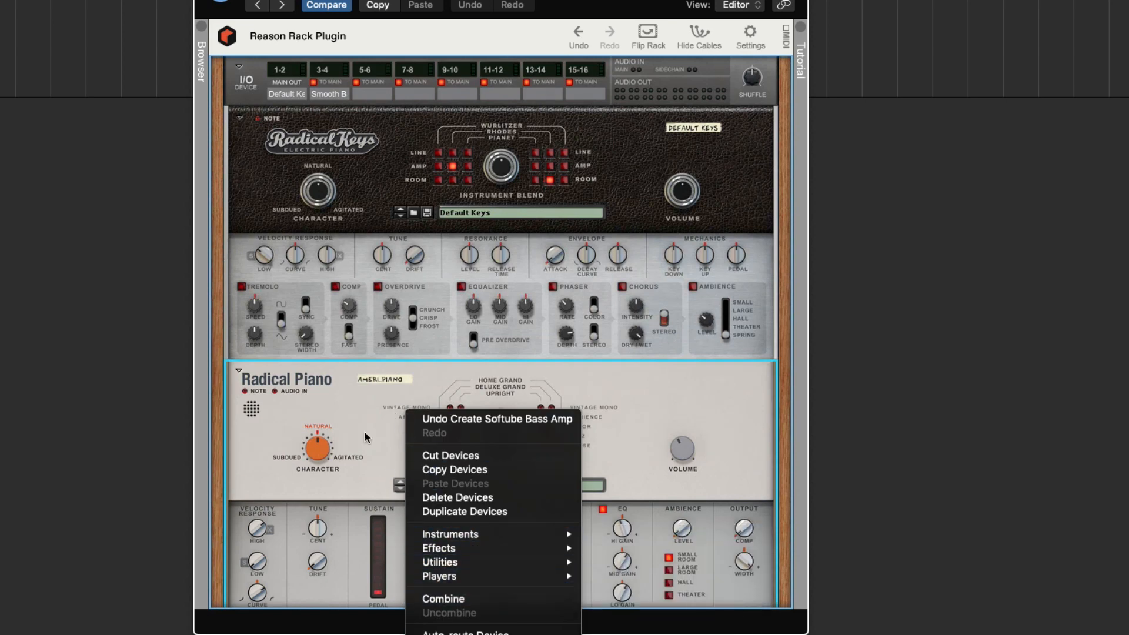
pyautogui.click(355, 407)
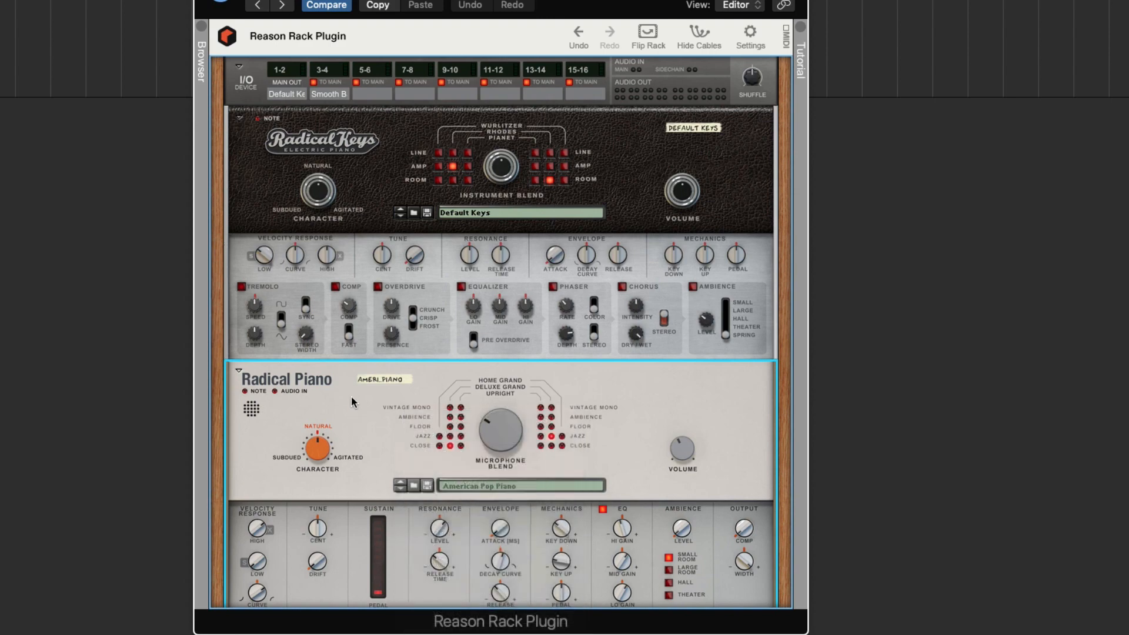
# - Show the device browser, look through its Instruments category, and select the Radical Piano device in the rack
pyautogui.click(202, 34)
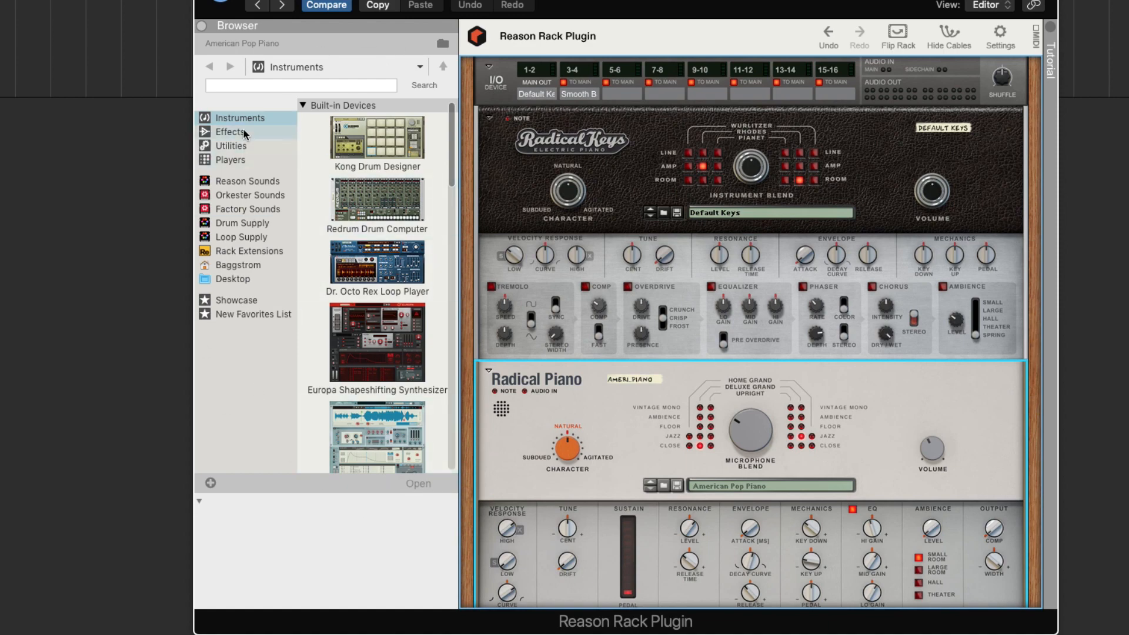
pyautogui.click(229, 119)
pyautogui.scroll(-15, 366, 137)
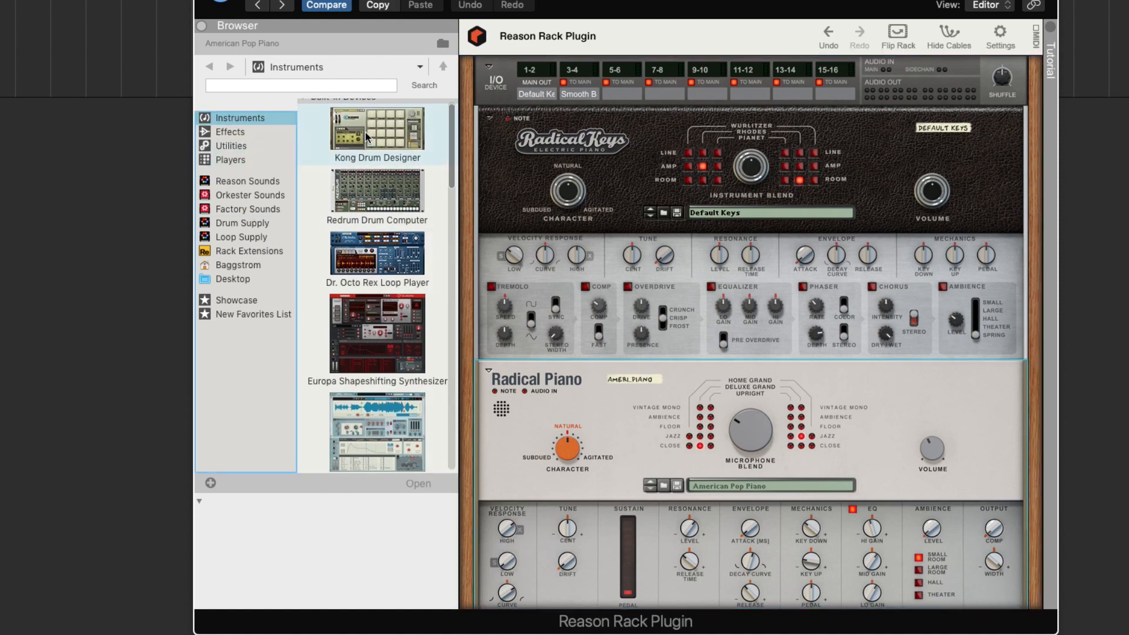
pyautogui.scroll(15, 373, 161)
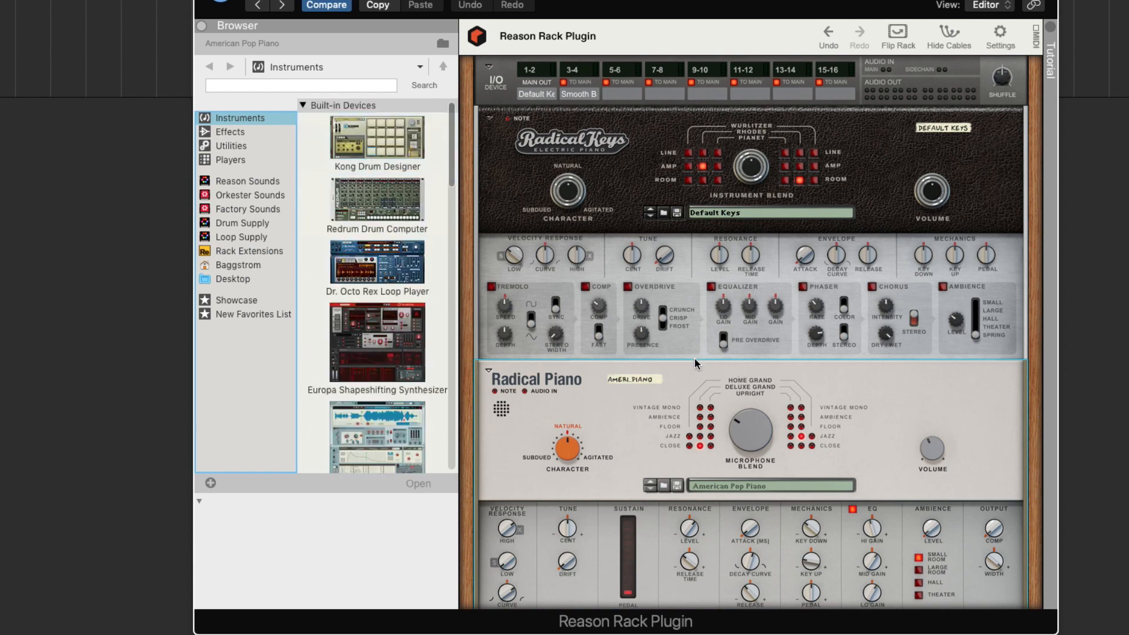
pyautogui.click(623, 392)
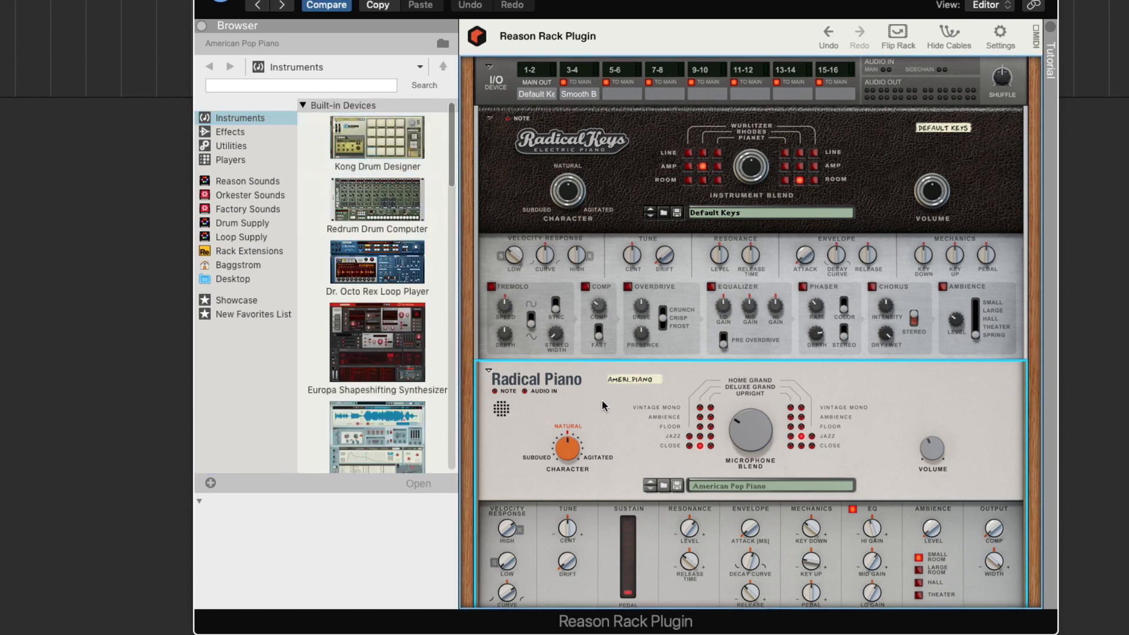
# - Open the Radical Piano's patch browser and look through the Natural Pianos patches
pyautogui.scroll(-5, 602, 399)
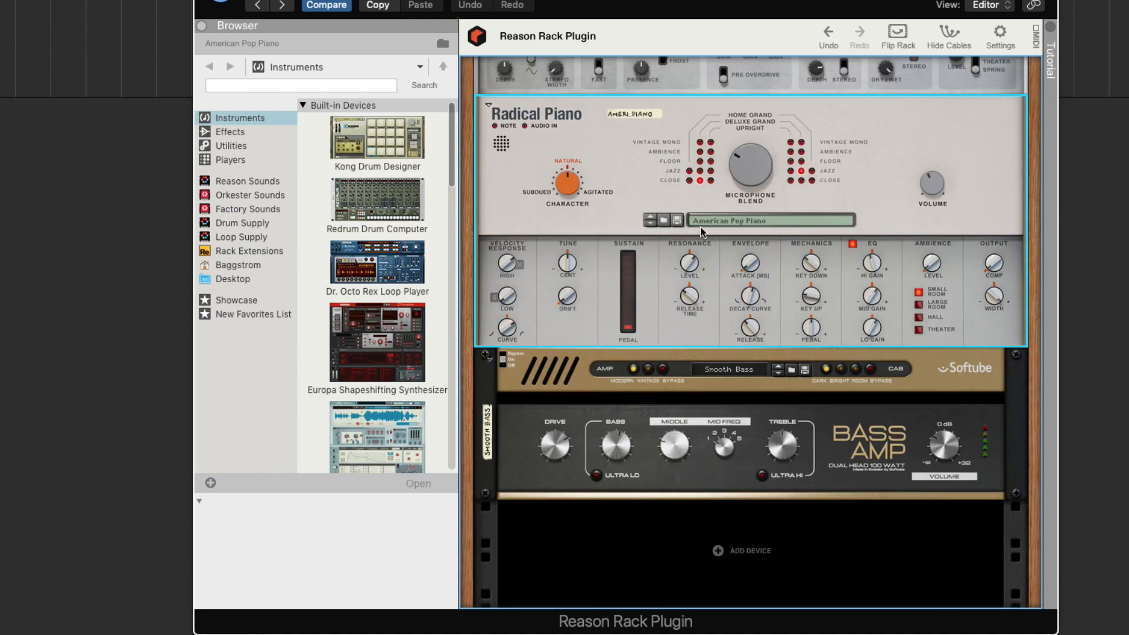
pyautogui.click(663, 219)
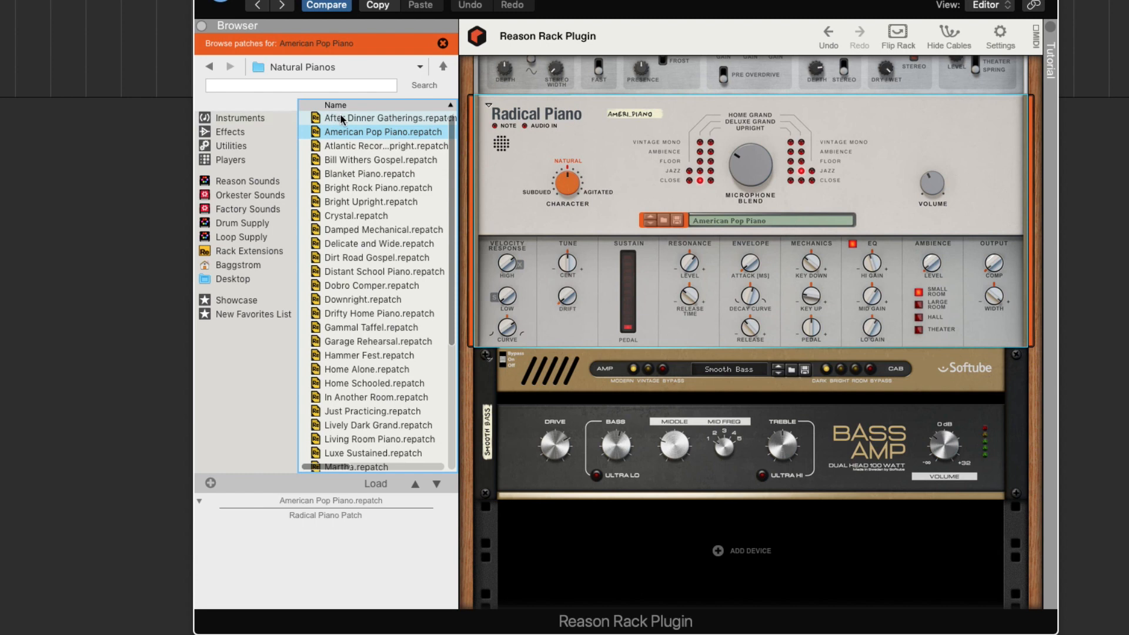
pyautogui.scroll(-5, 354, 151)
pyautogui.scroll(5, 353, 151)
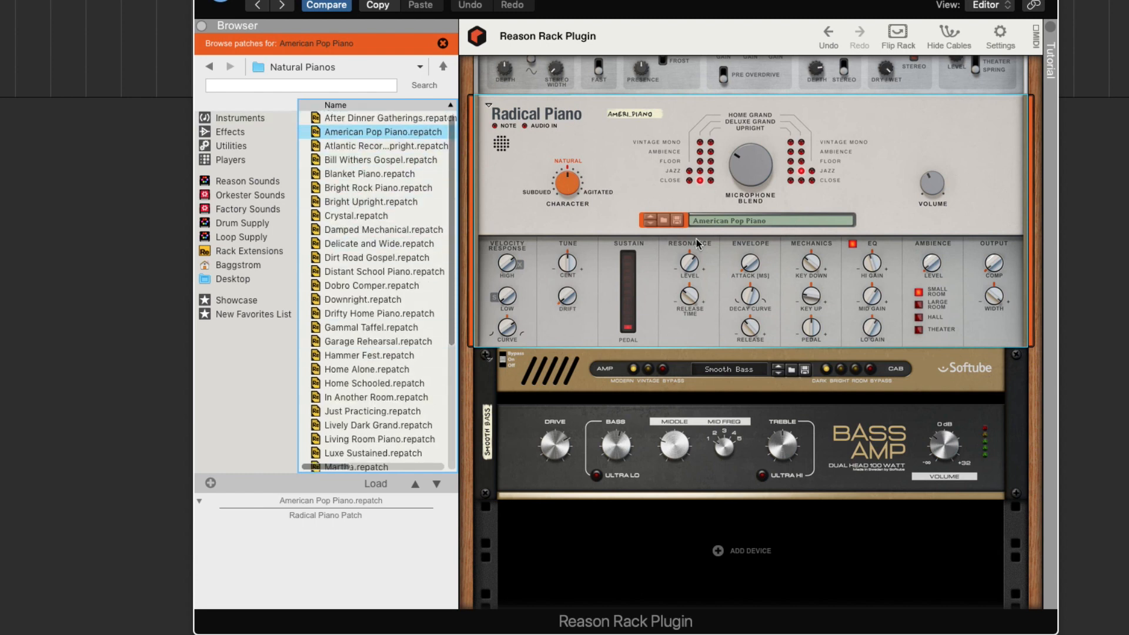
# - Browse the device patches for the Bass Amp, and end patch browsing by deselecting the device in the rack
pyautogui.scroll(-1, 715, 262)
pyautogui.click(761, 341)
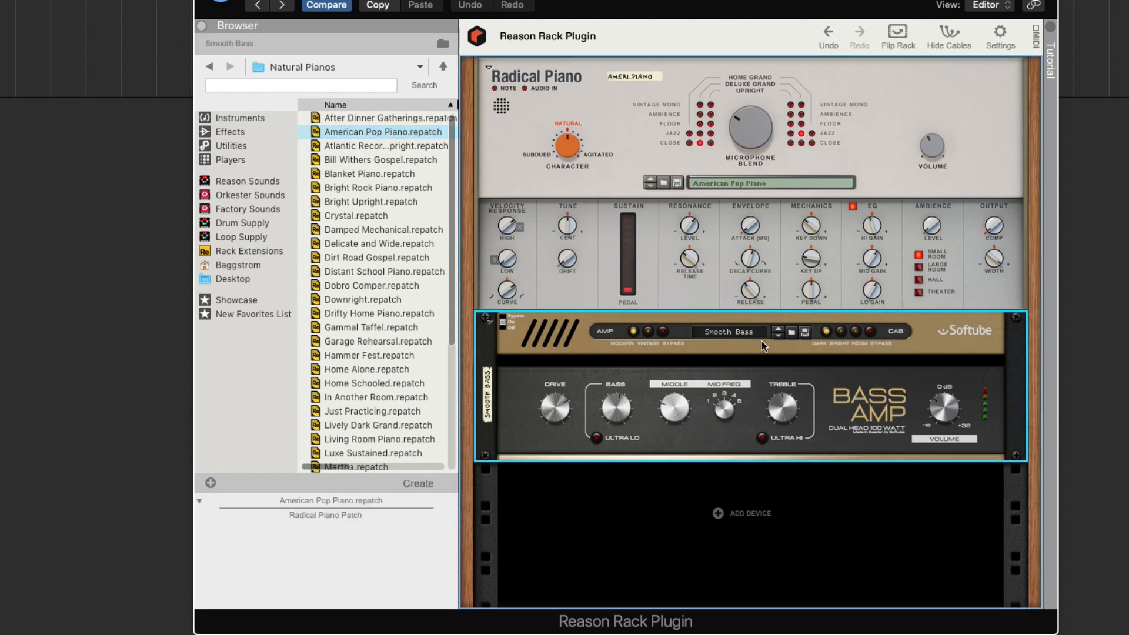
pyautogui.click(792, 333)
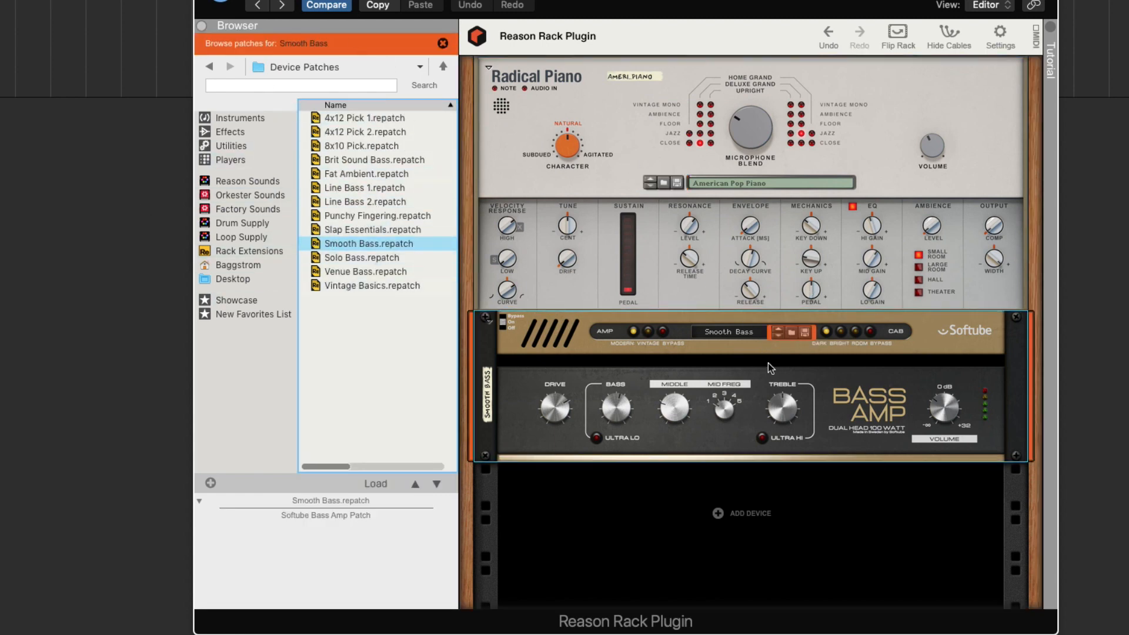
pyautogui.scroll(7, 858, 282)
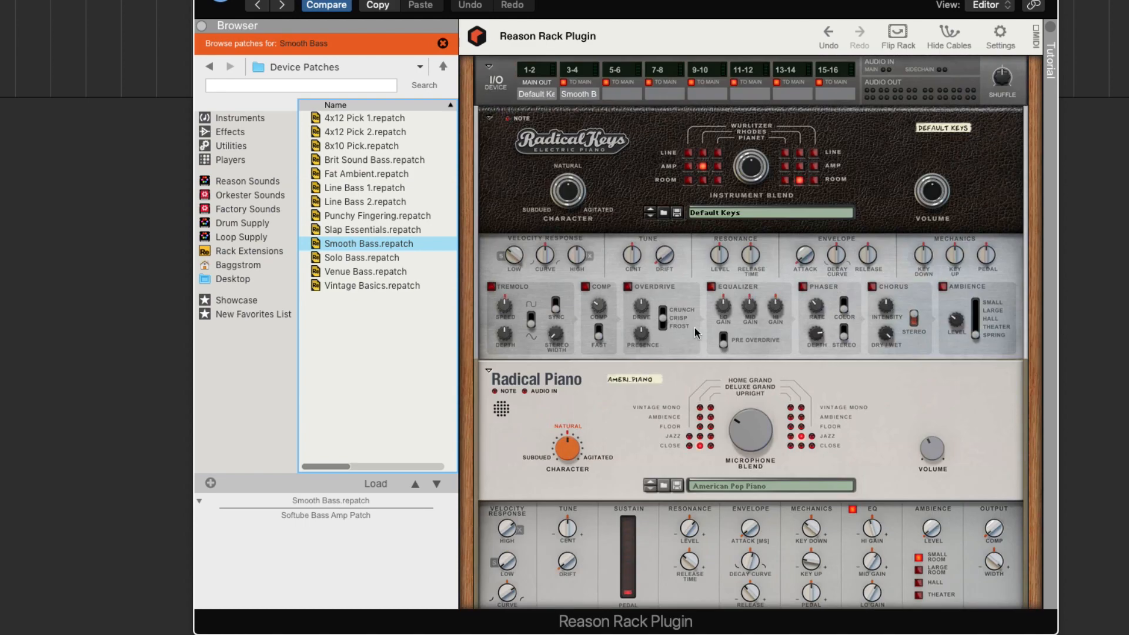
pyautogui.scroll(-7, 814, 319)
pyautogui.scroll(7, 805, 321)
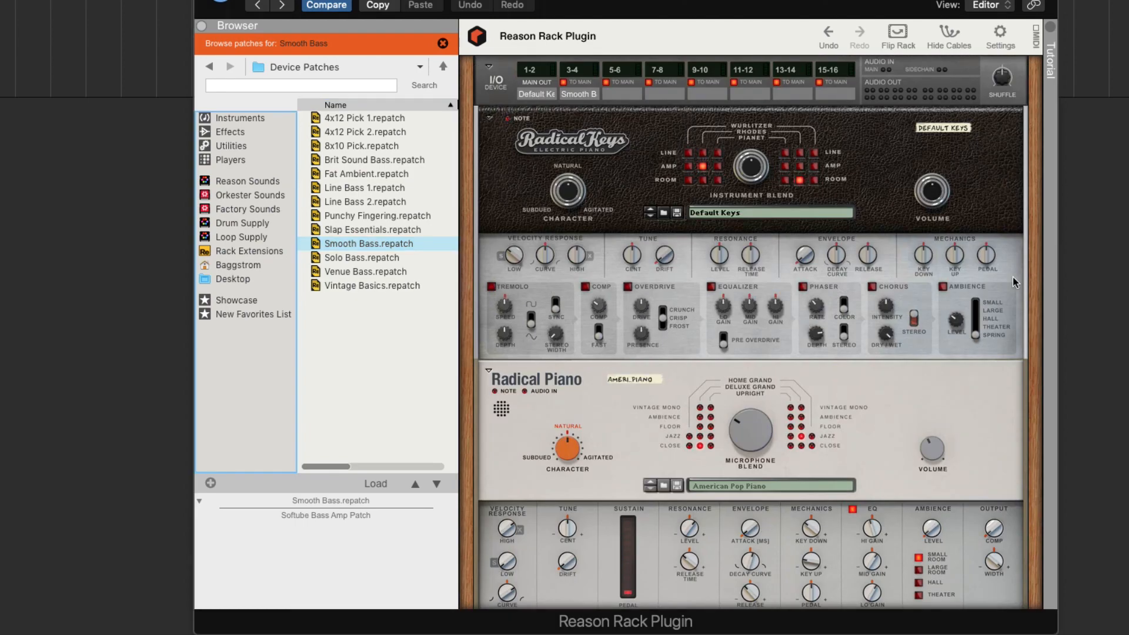
pyautogui.click(1029, 253)
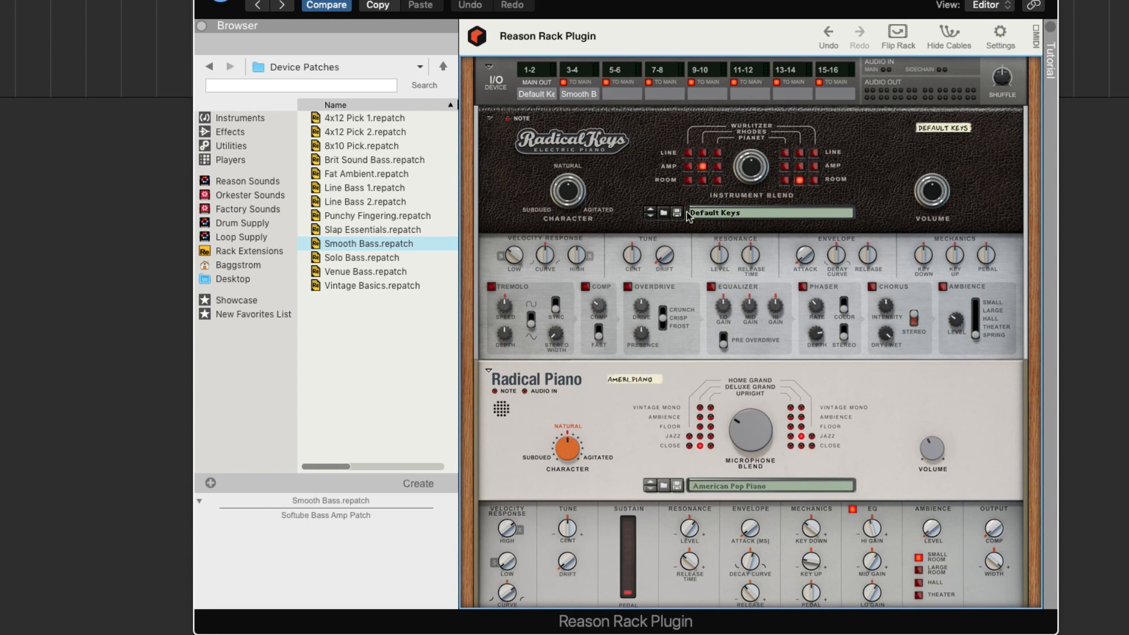
# - Create a new favorites list in the browser named "Epic Sounds"
pyautogui.click(246, 358)
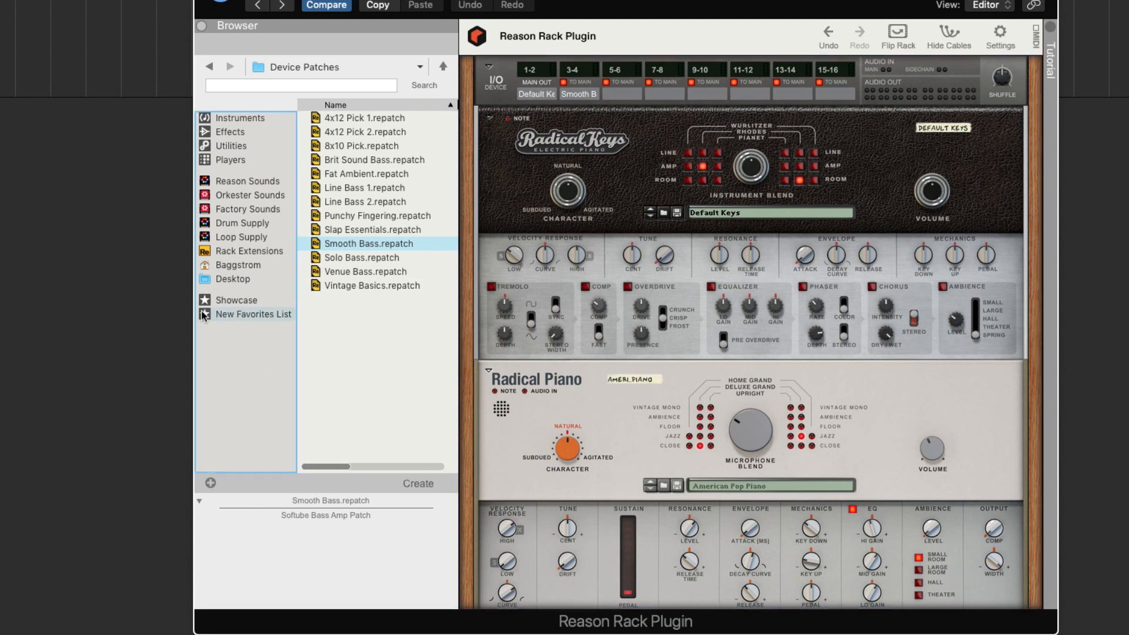
pyautogui.click(210, 482)
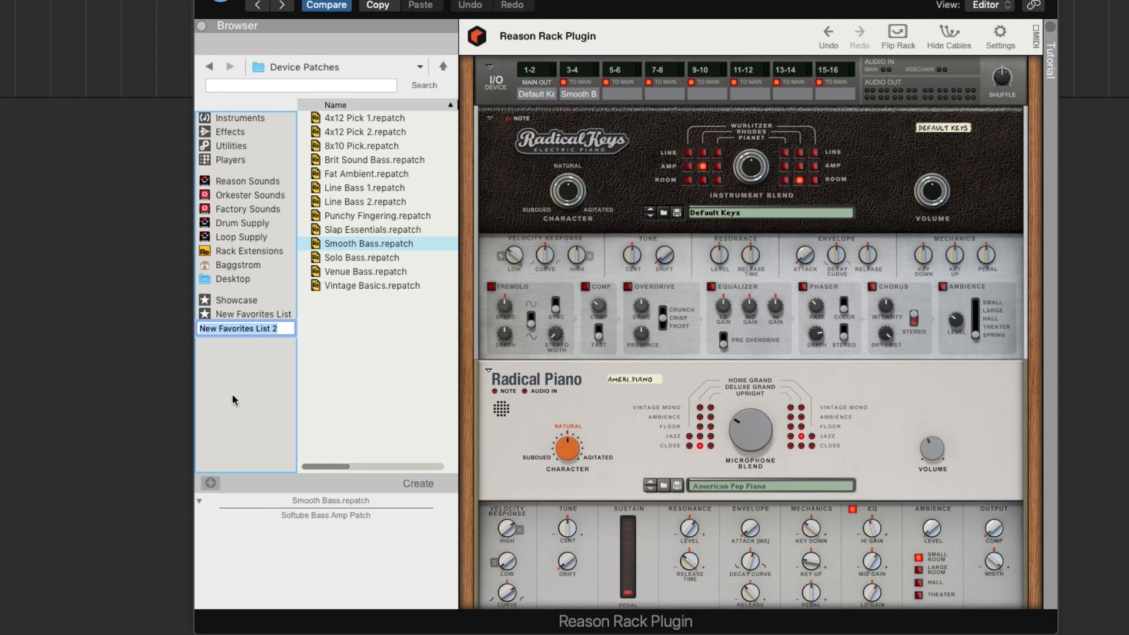
pyautogui.write('Epic Sounds')
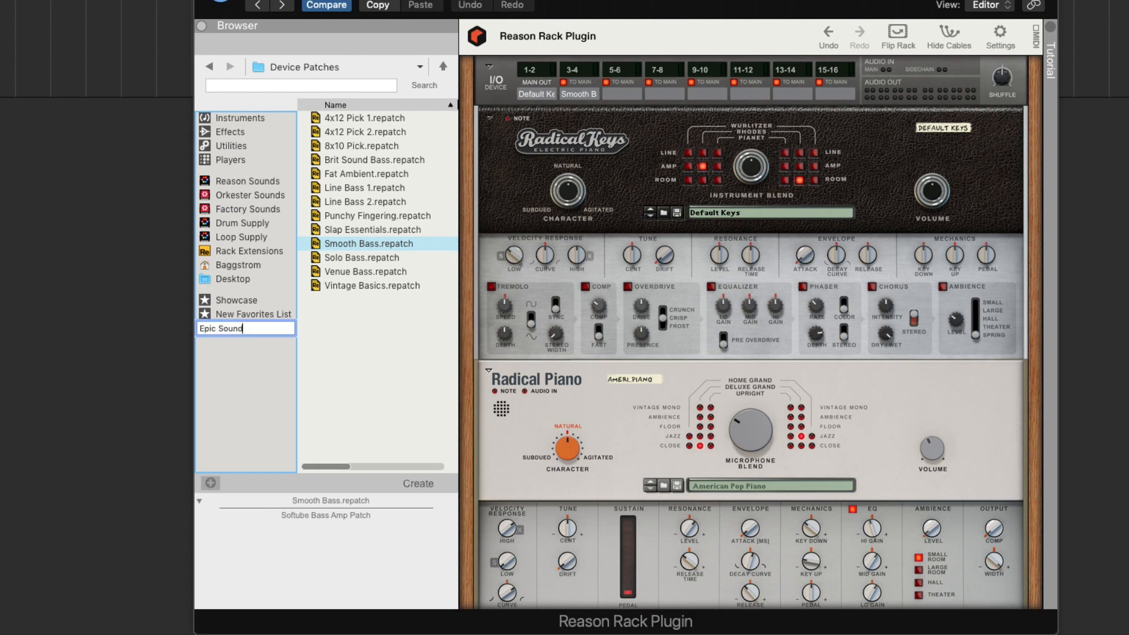
pyautogui.press('Return')
# - Add the Line Bass 2 patch to the Epic Sounds favorites list and open that list
pyautogui.click(370, 203)
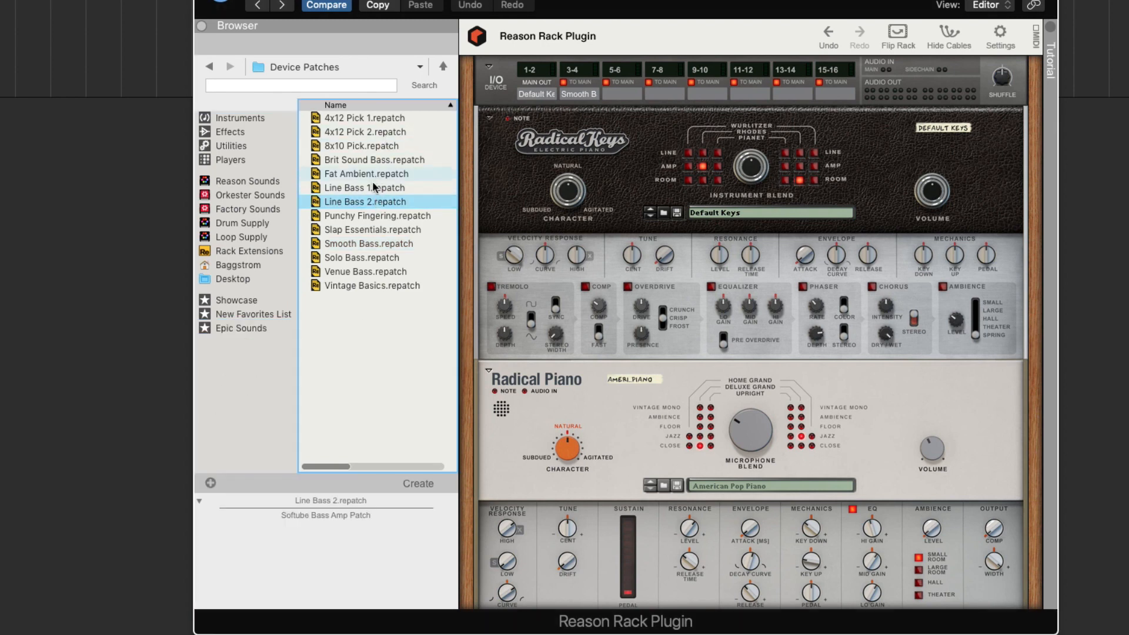
pyautogui.moveTo(370, 203); pyautogui.dragTo(237, 329)
pyautogui.click(237, 329)
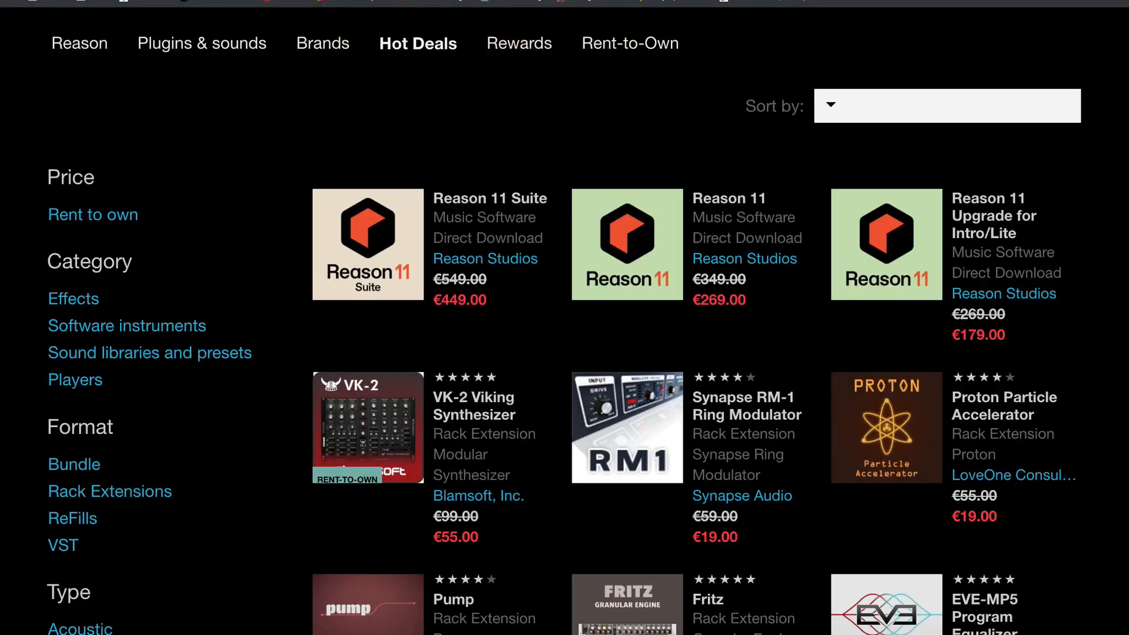
# - Switch to the Reason Studios shop website and look through the discounted products on the Hot Deals page
pyautogui.scroll(-1, 565, 365)
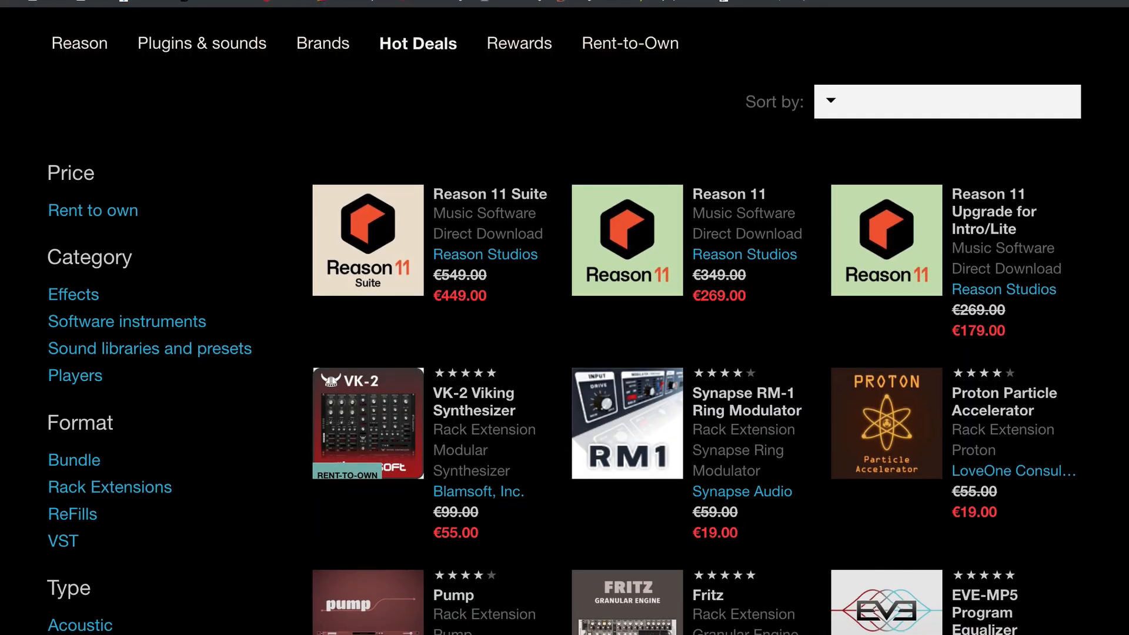
pyautogui.scroll(-1, 564, 364)
pyautogui.scroll(-2, 565, 365)
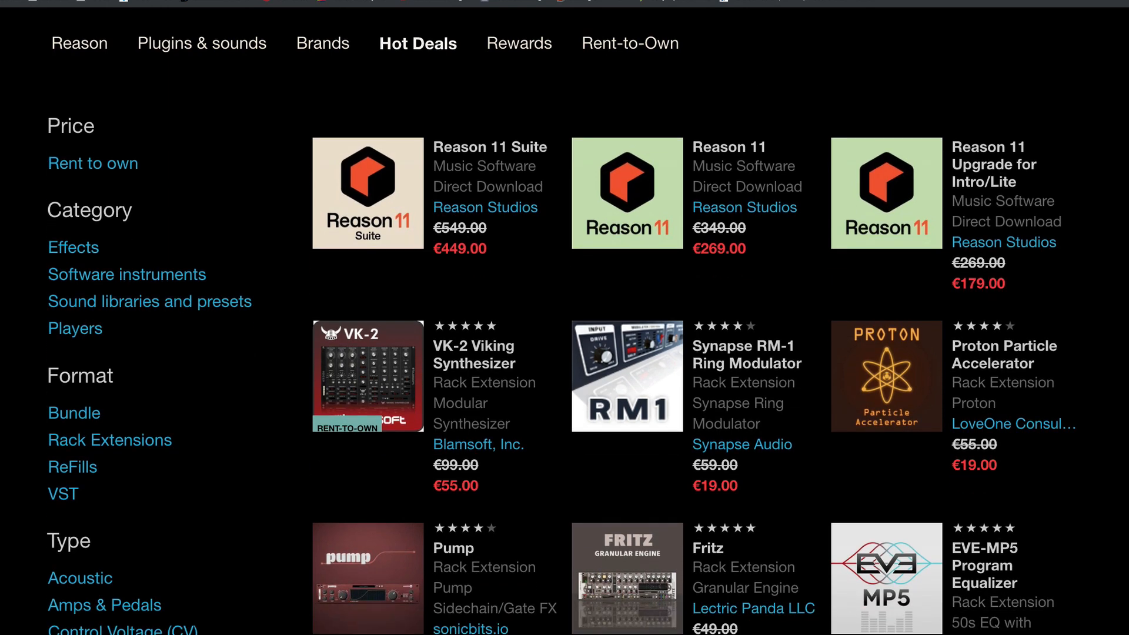
pyautogui.scroll(-1, 564, 365)
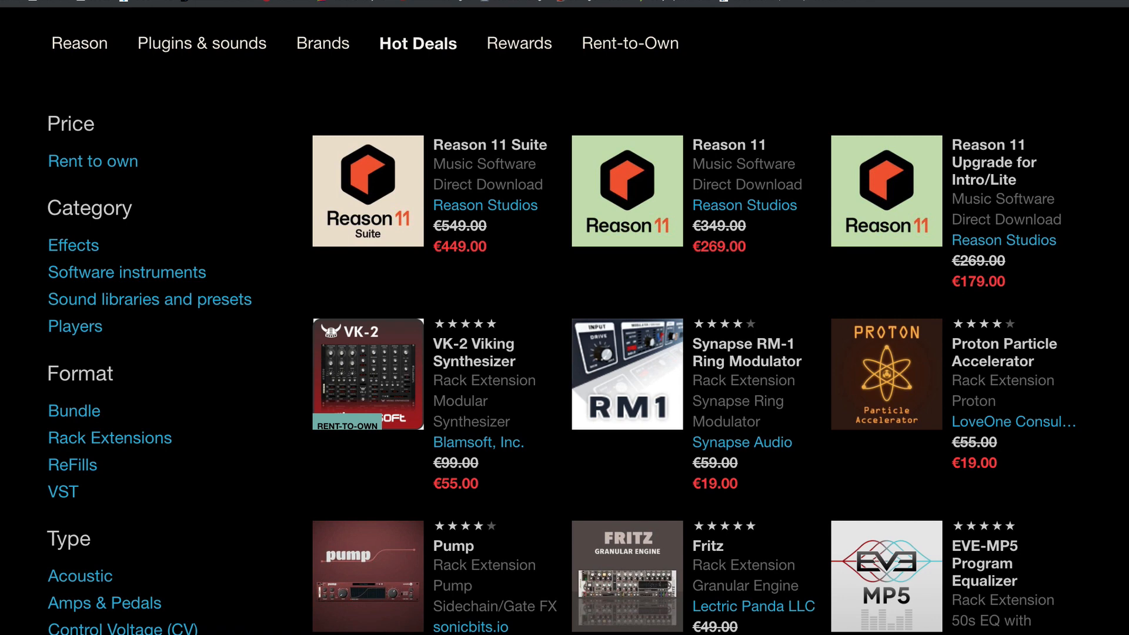
pyautogui.scroll(-1, 854, 418)
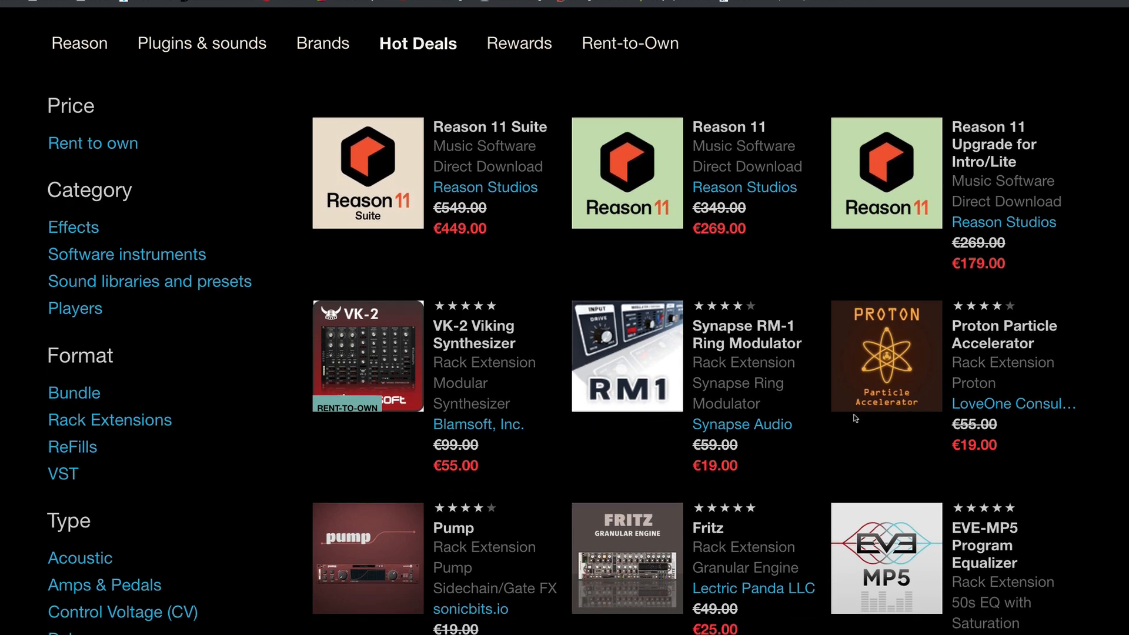
pyautogui.scroll(-5, 854, 418)
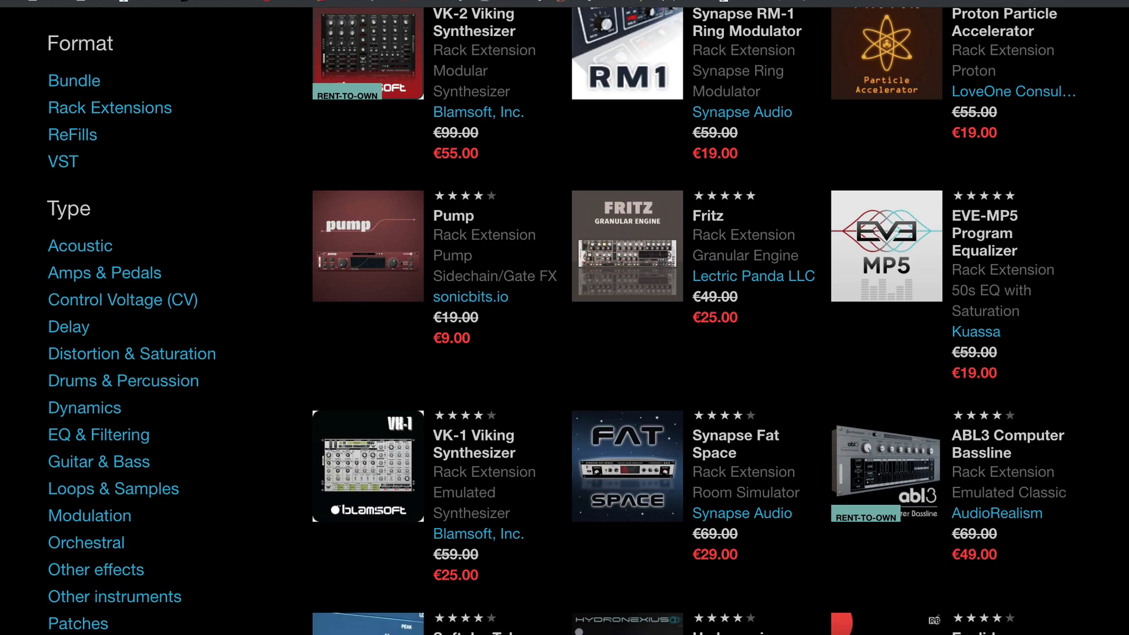
pyautogui.scroll(1, 564, 321)
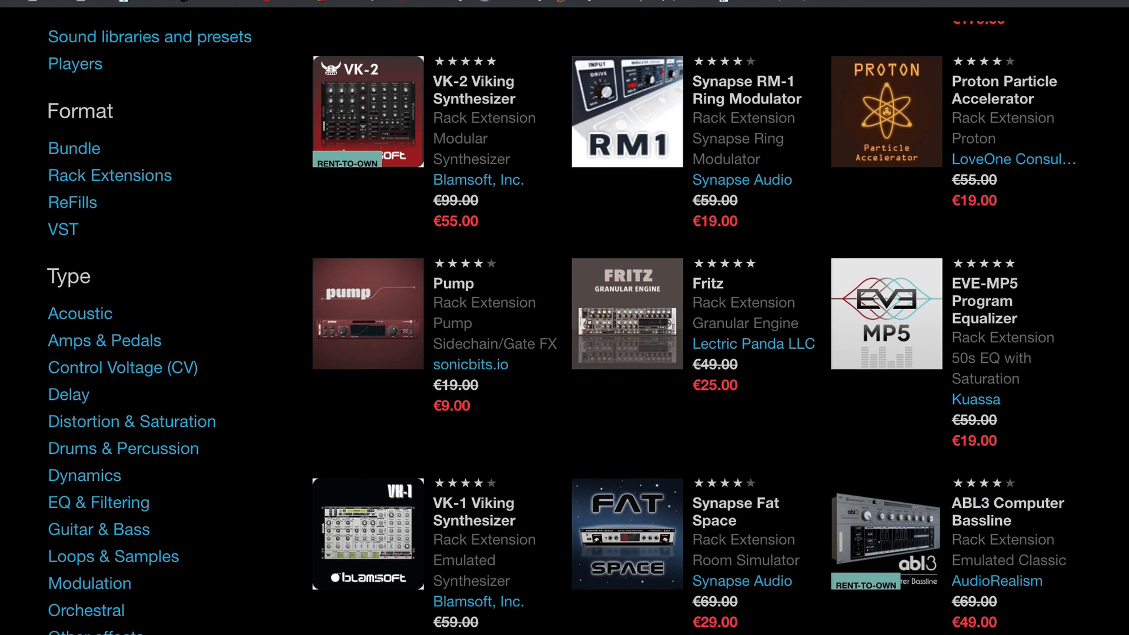
pyautogui.scroll(3, 493, 358)
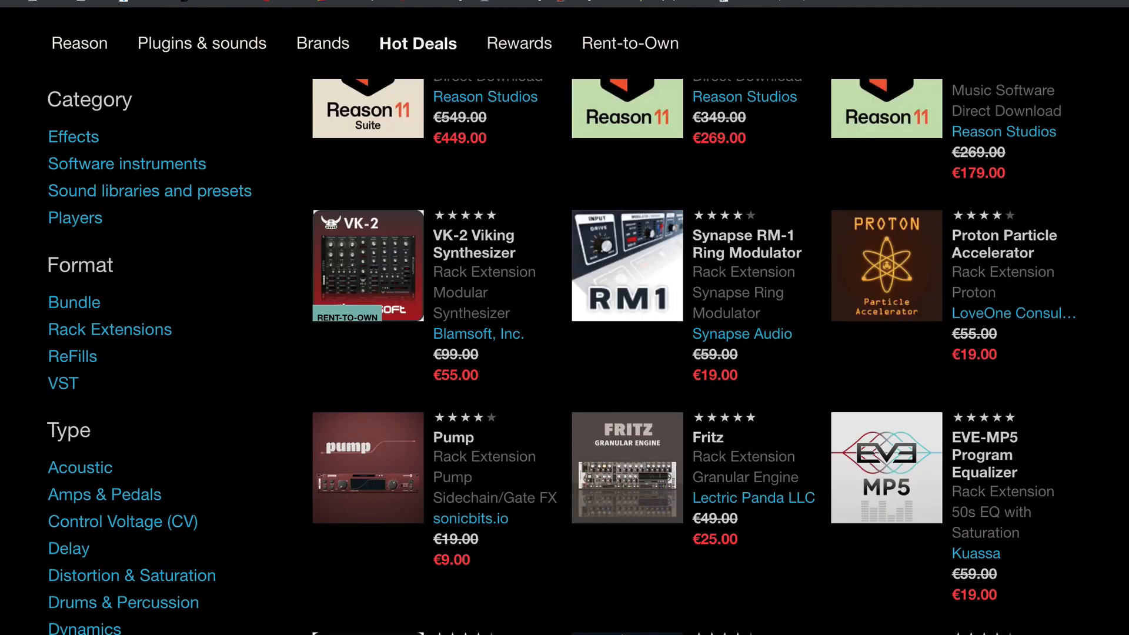
pyautogui.scroll(3, 492, 329)
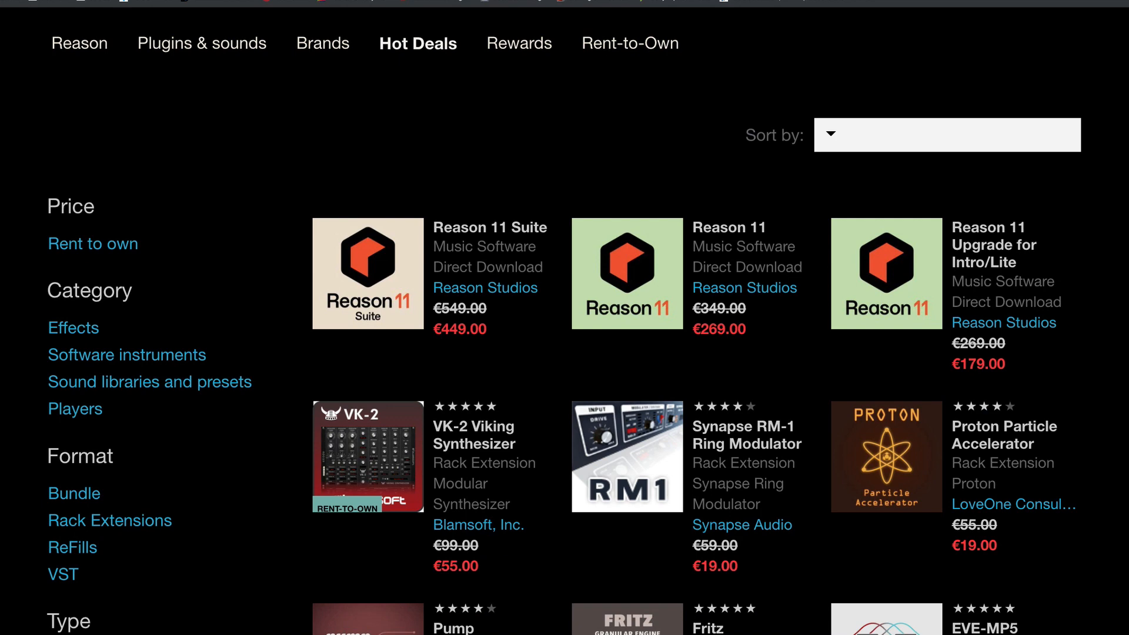
pyautogui.scroll(-5, 564, 353)
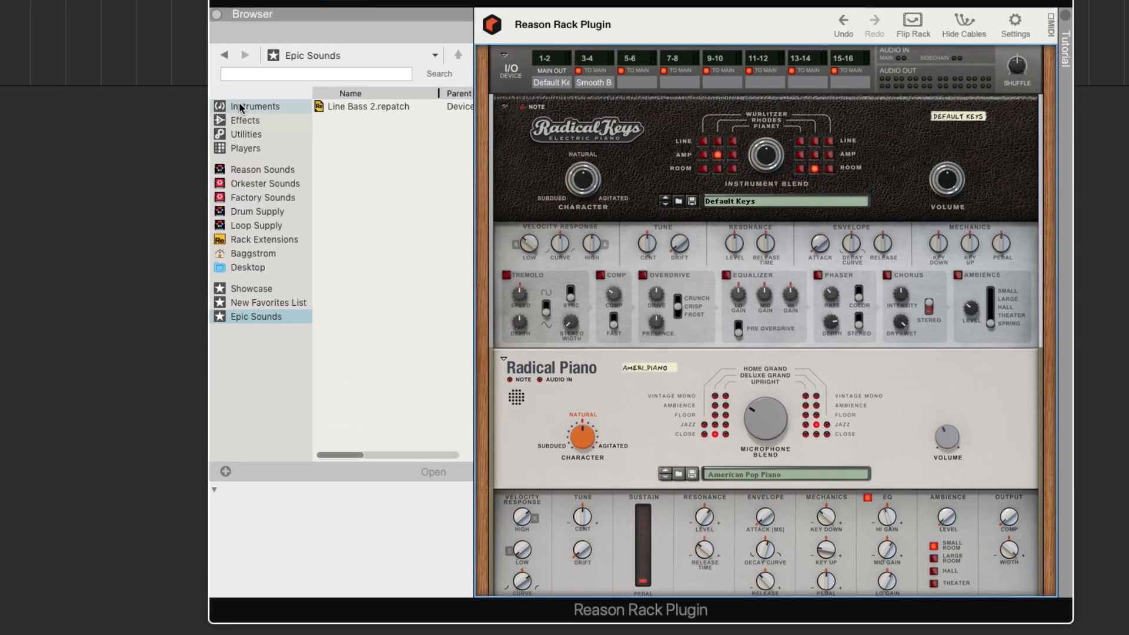
# - Show the Instruments category in the Reason Rack Plugin browser, and delete Radical Piano, Radical Keys and the Bass Amp from the rack
pyautogui.click(239, 108)
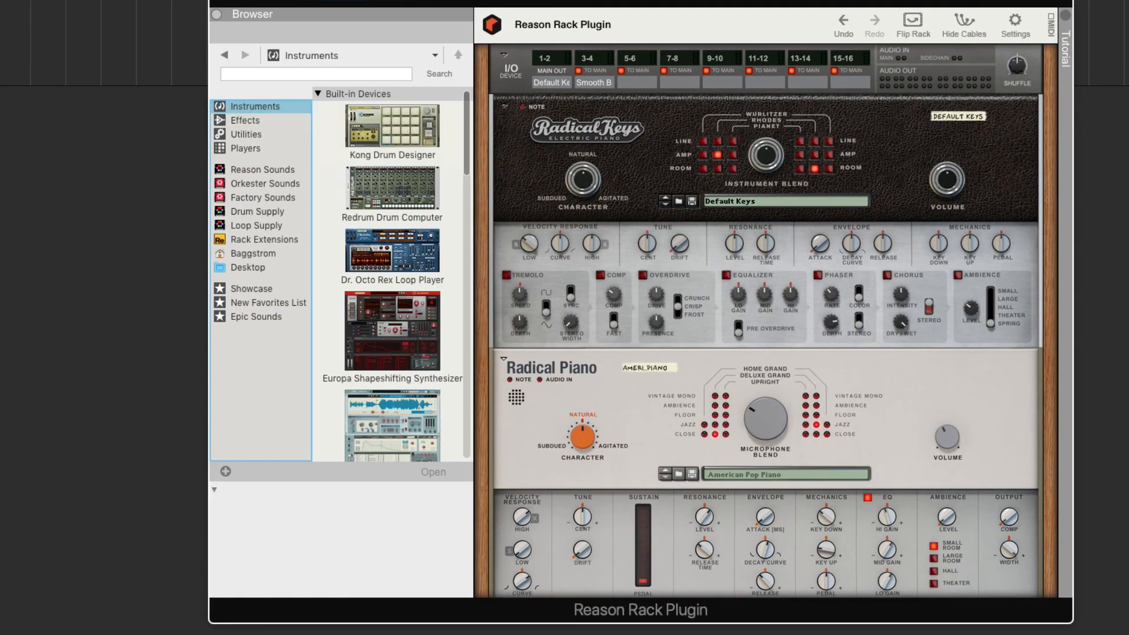
pyautogui.click(895, 146)
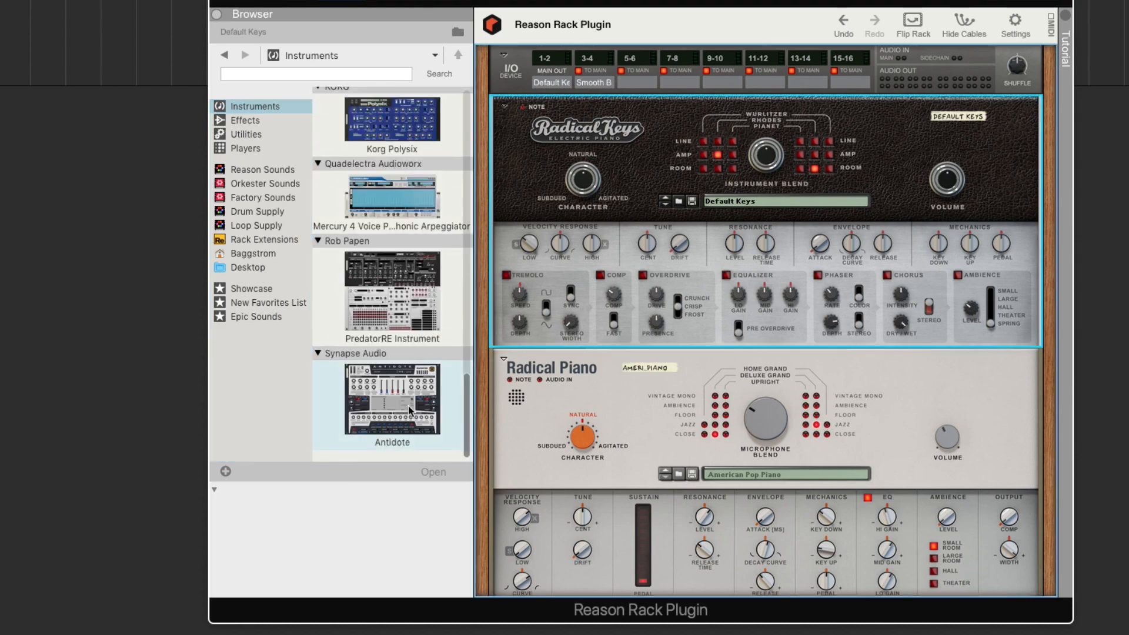
pyautogui.click(961, 414)
pyautogui.press('Delete')
pyautogui.click(930, 144)
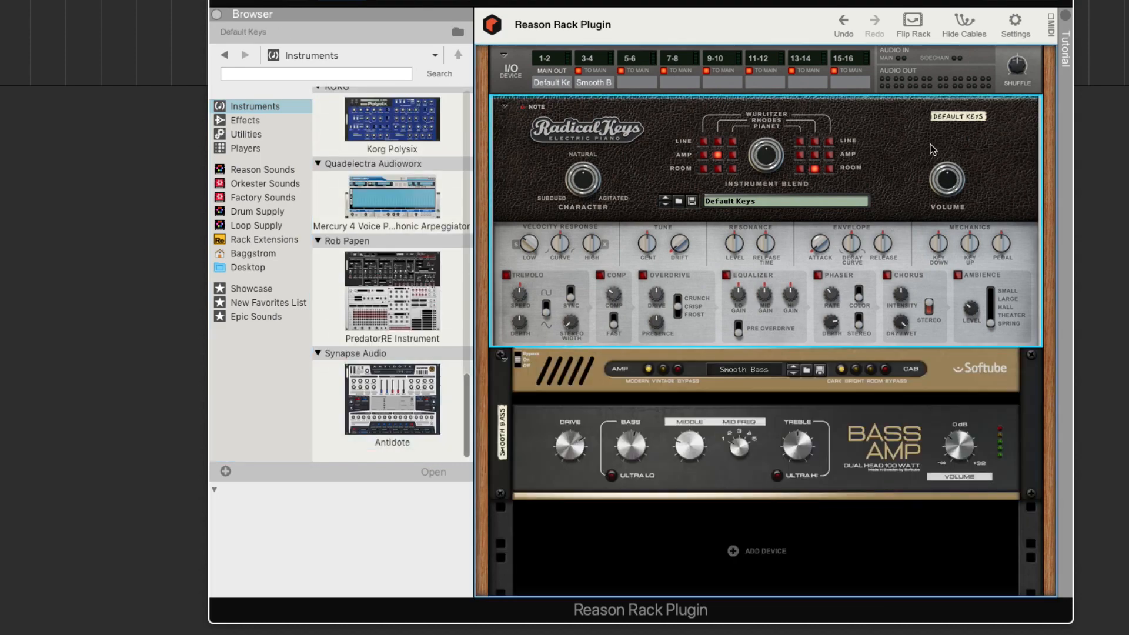
pyautogui.press('Delete')
pyautogui.click(879, 206)
pyautogui.press('Delete')
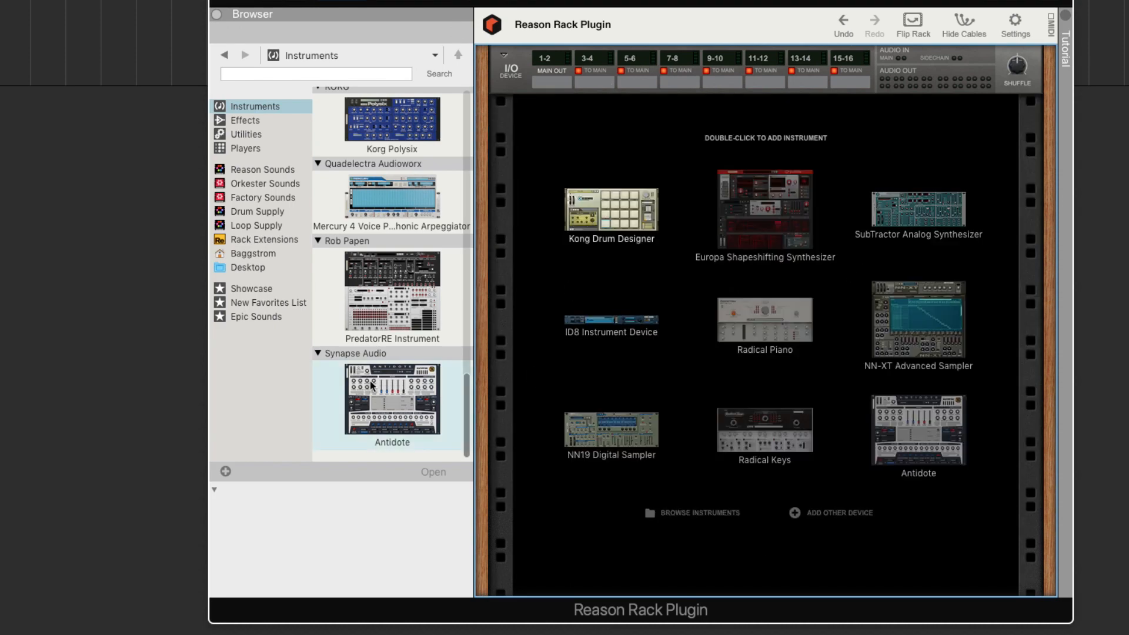
# - Add the Antidote instrument by Synapse Audio from the browser to the empty rack
pyautogui.click(376, 397)
pyautogui.doubleClick(384, 401)
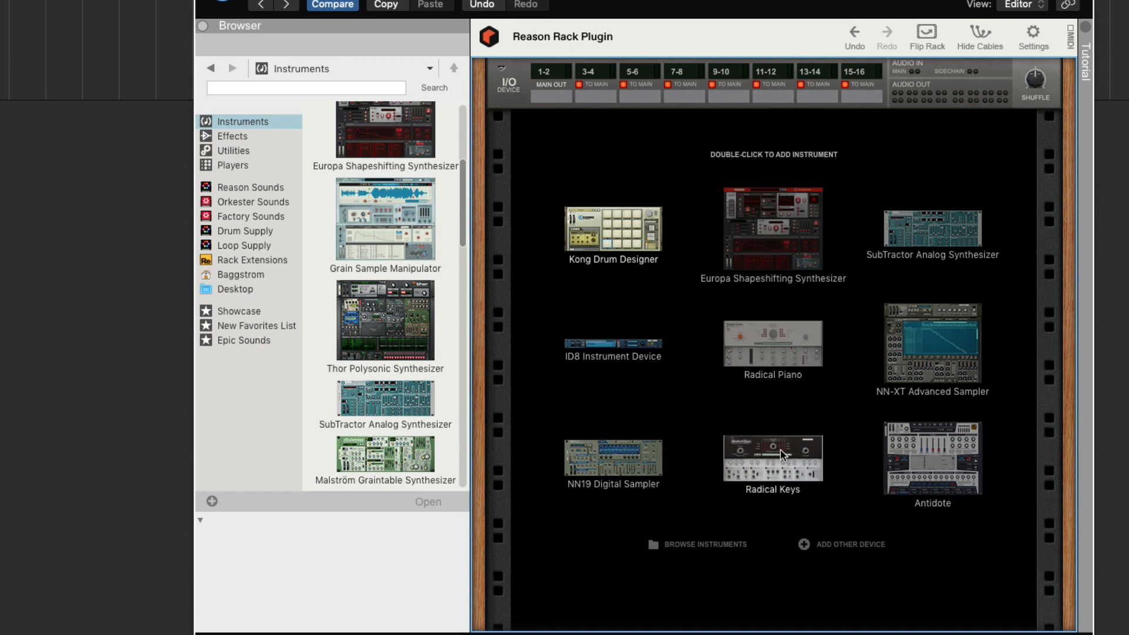
# - Look through the Effects, Instruments, Utilities and Players categories of the device browser
pyautogui.click(227, 135)
pyautogui.click(231, 119)
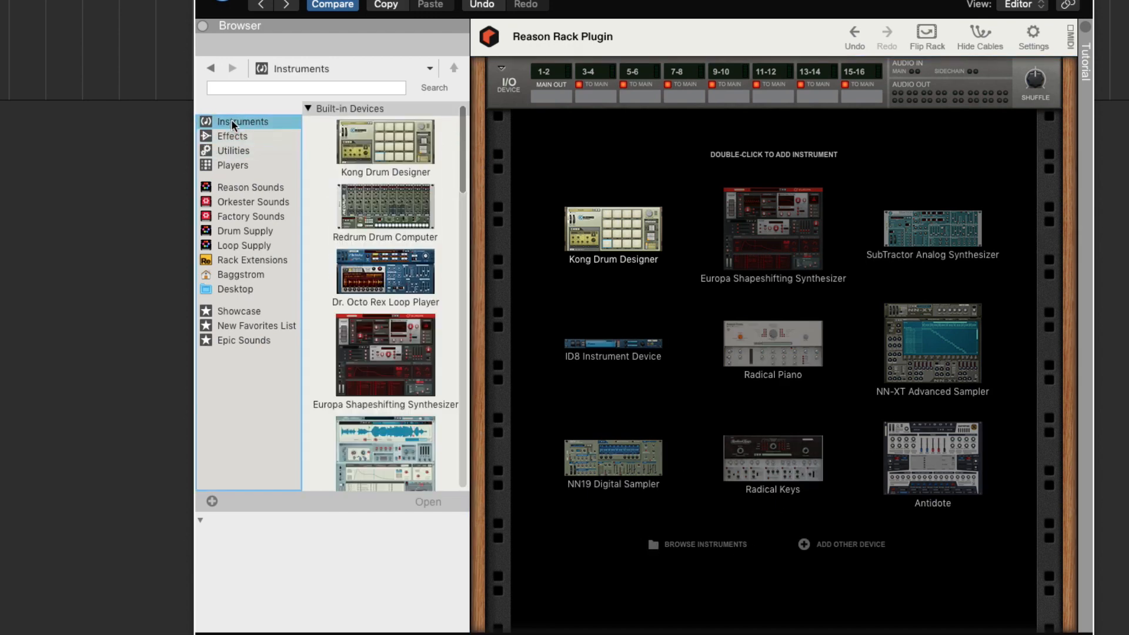
pyautogui.click(233, 136)
pyautogui.click(235, 151)
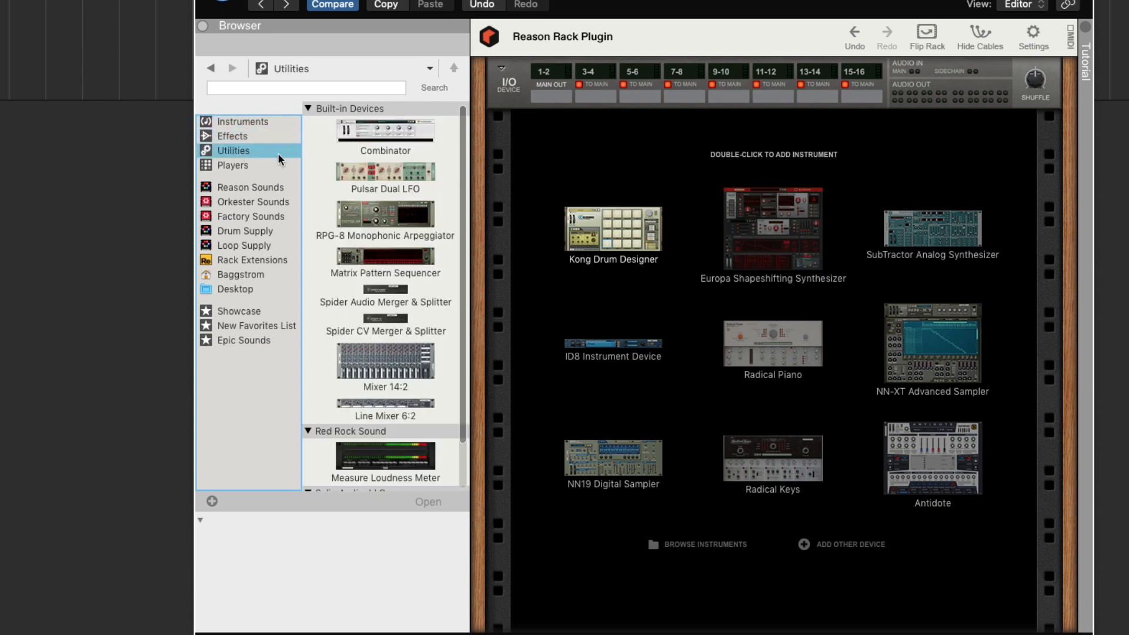
pyautogui.click(236, 162)
# - Add a Line Mixer 6:2 from the Utilities category to the empty rack
pyautogui.click(240, 152)
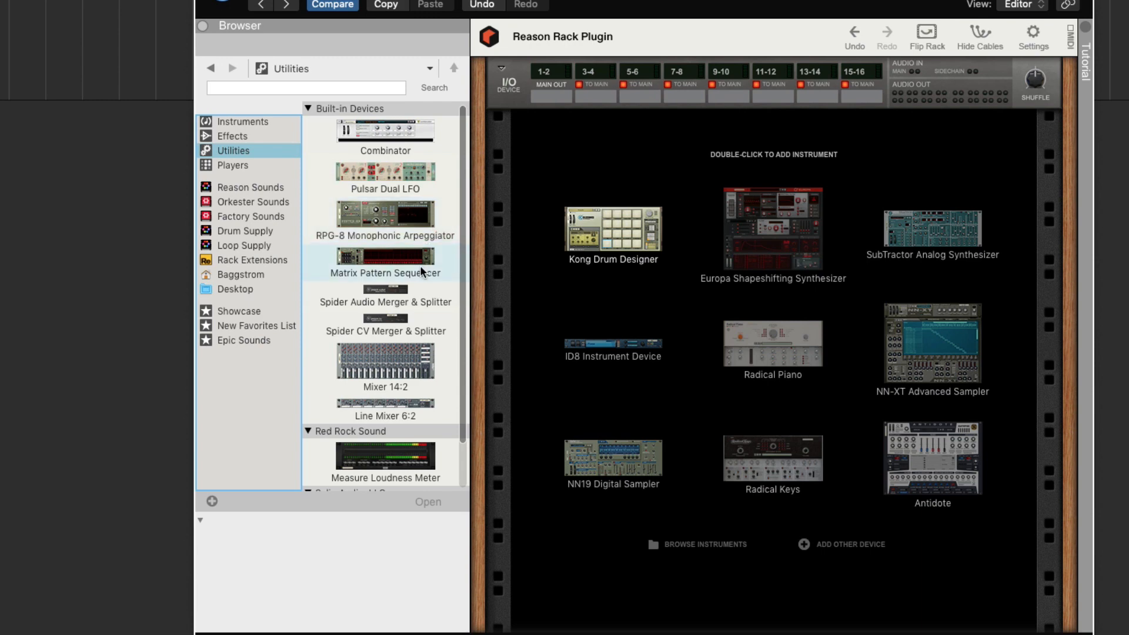
pyautogui.doubleClick(401, 402)
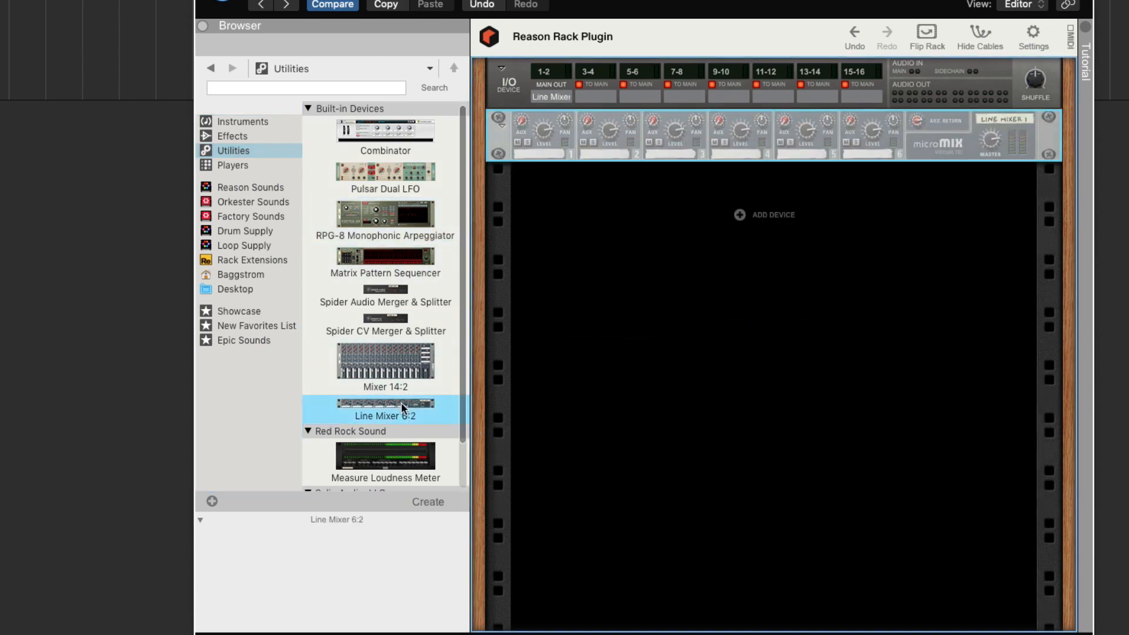
# - Add the Klang Tuned Percussion instrument from the Instruments category below the line mixer
pyautogui.click(242, 121)
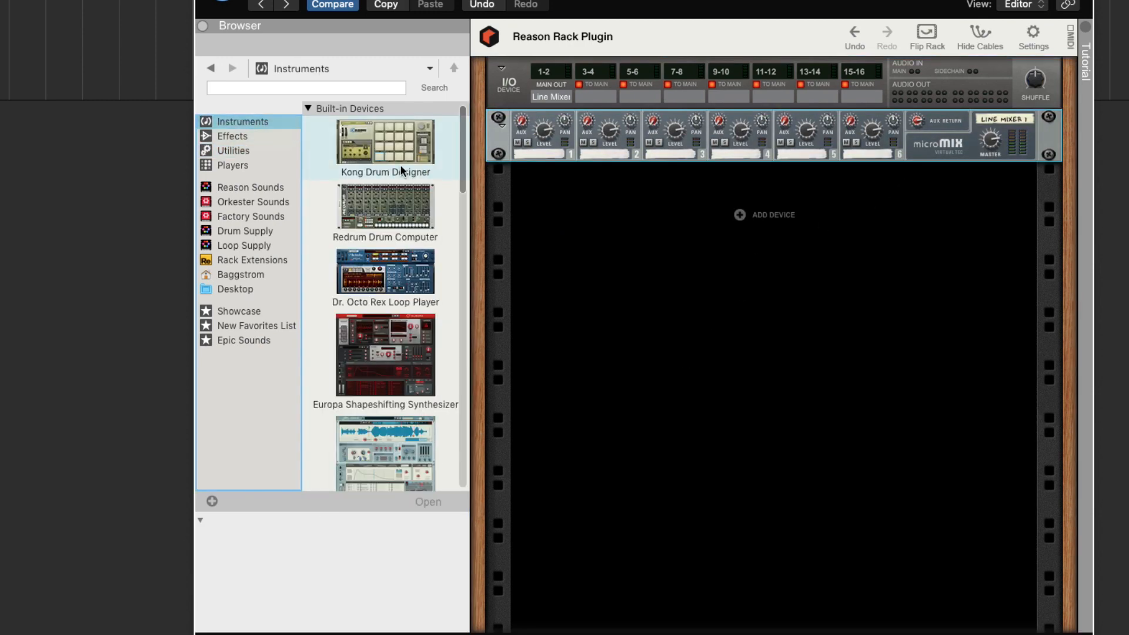
pyautogui.scroll(-4, 414, 324)
pyautogui.scroll(-5, 413, 322)
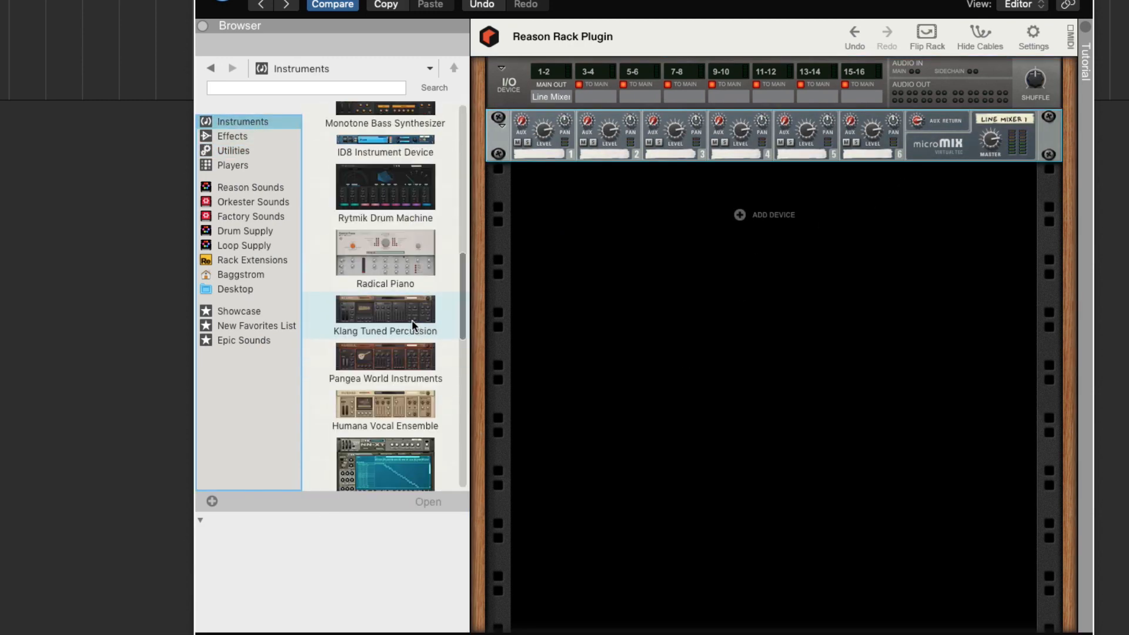
pyautogui.moveTo(413, 322)
pyautogui.mouseDown()
pyautogui.moveTo(677, 320)
pyautogui.moveTo(662, 316)
pyautogui.mouseUp()
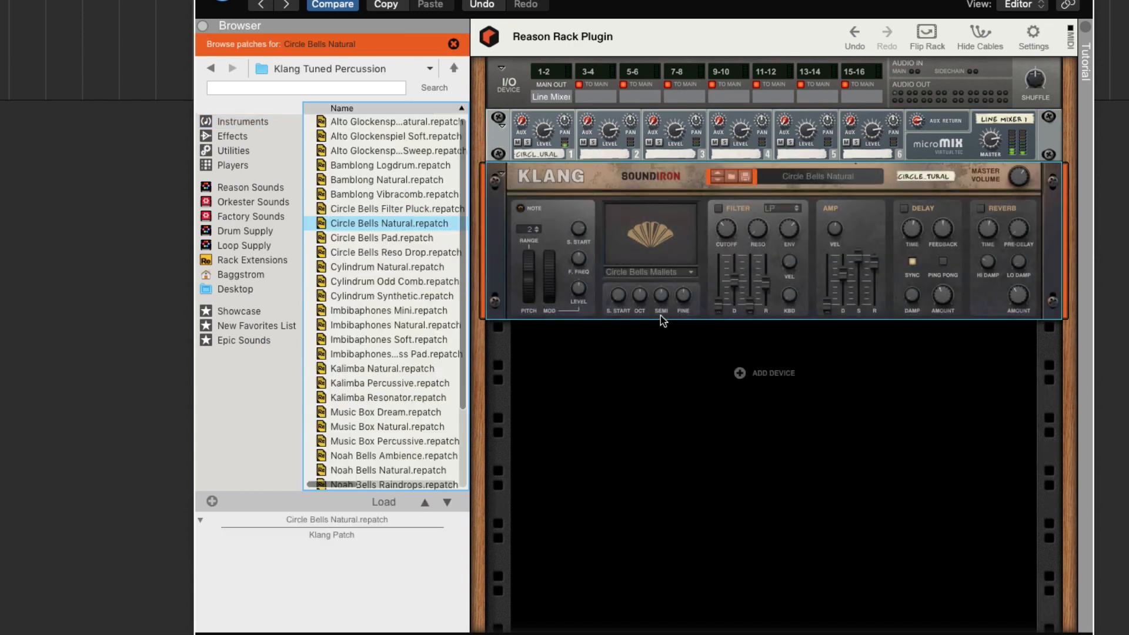
# - Add the Grain Sample Manipulator from the Instruments category below the Klang device
pyautogui.click(253, 119)
pyautogui.scroll(-5, 396, 379)
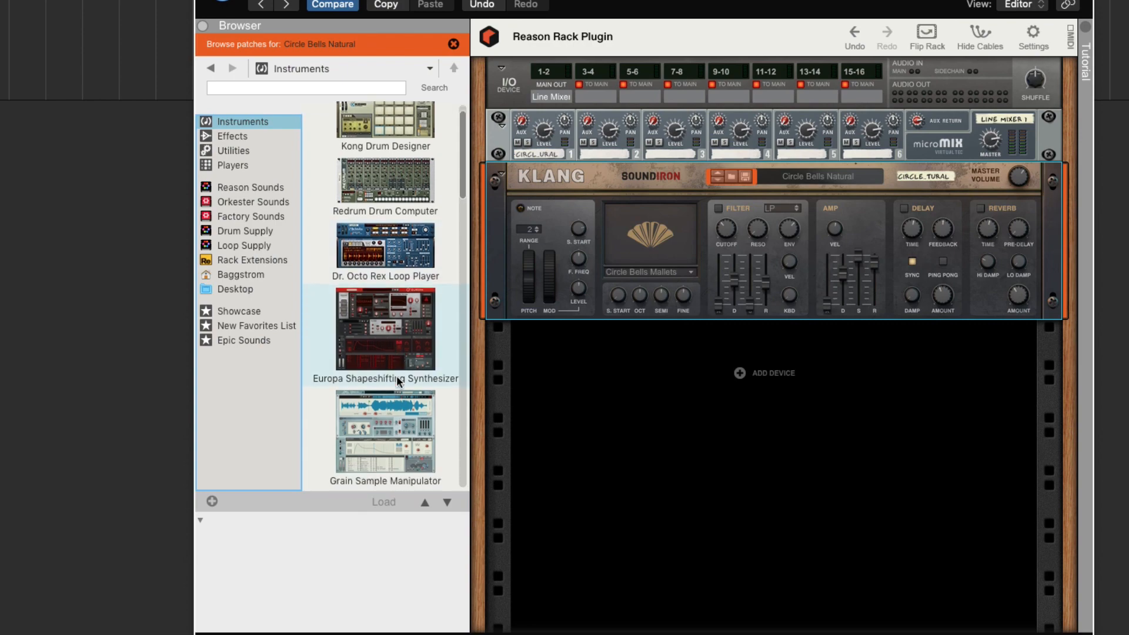
pyautogui.moveTo(389, 238); pyautogui.dragTo(675, 502)
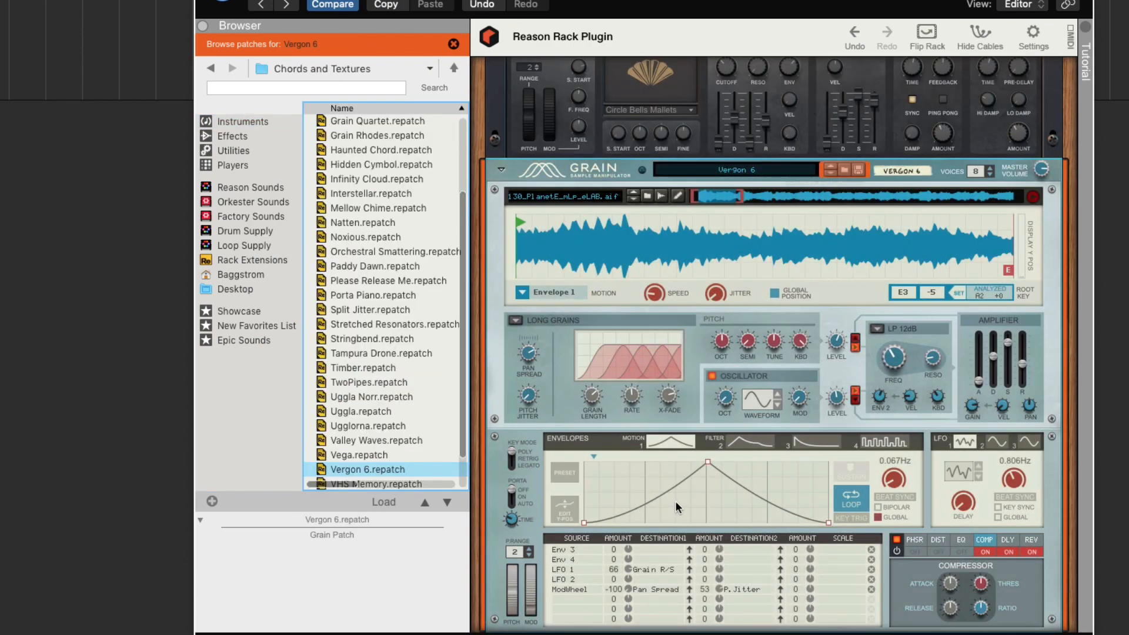
pyautogui.scroll(4, 674, 501)
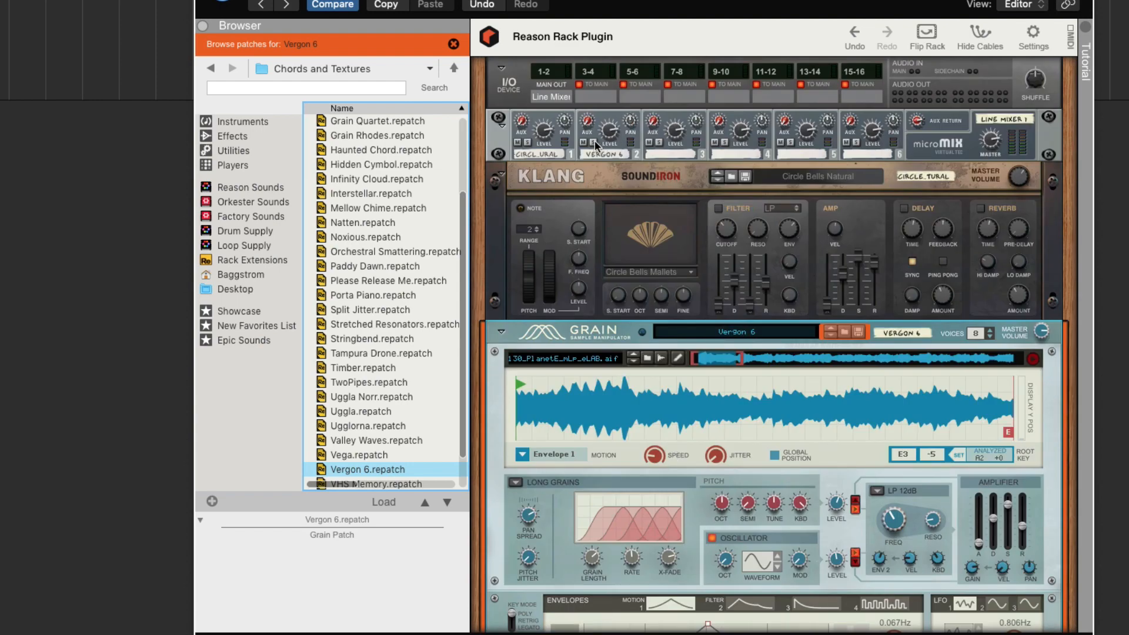
# - Check the cabling on the back of the rack and lower the level of line mixer channel 2
pyautogui.click(594, 142)
pyautogui.press('Tab')
pyautogui.press('Tab')
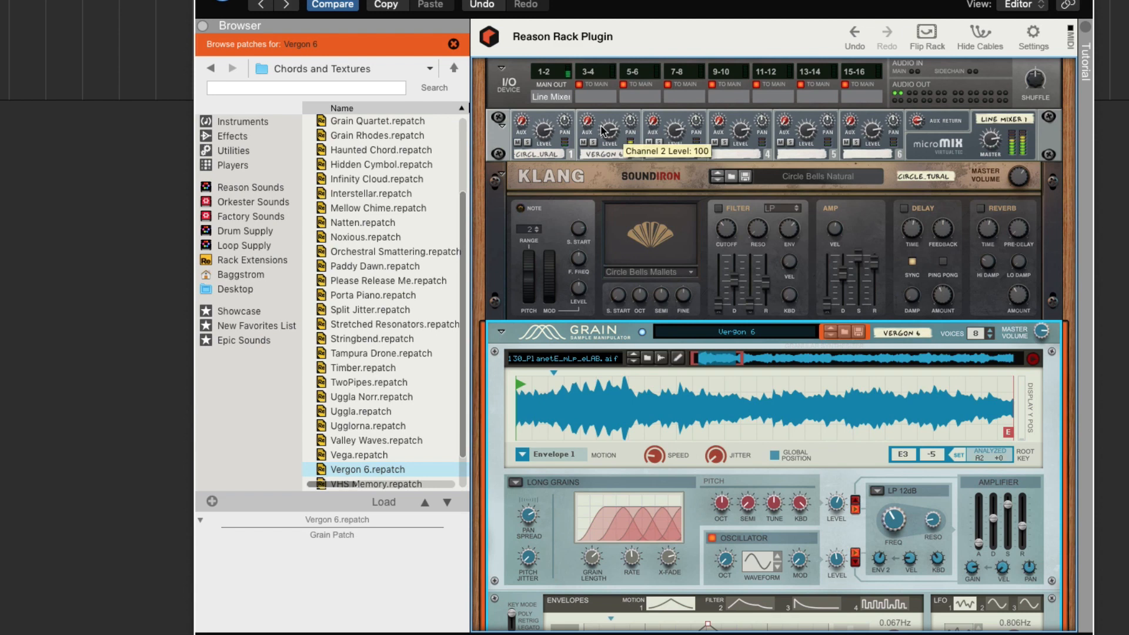
pyautogui.click(610, 141)
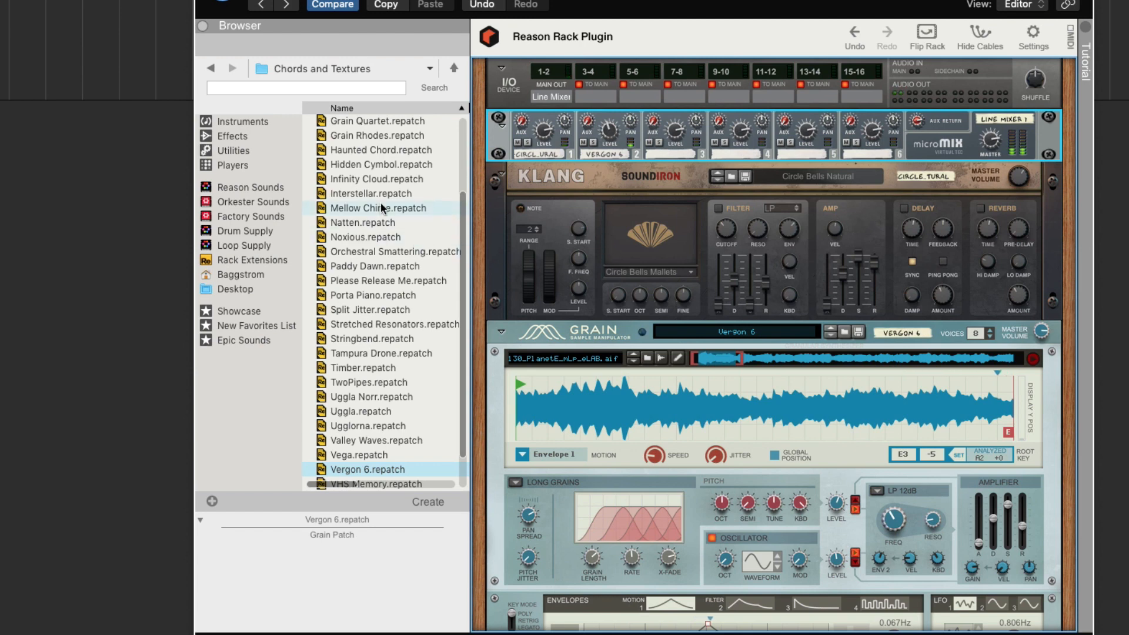
# - Add a Scream 4 Distortion from the Effects category below the Grain device and check its cabling on the back of the rack
pyautogui.click(244, 135)
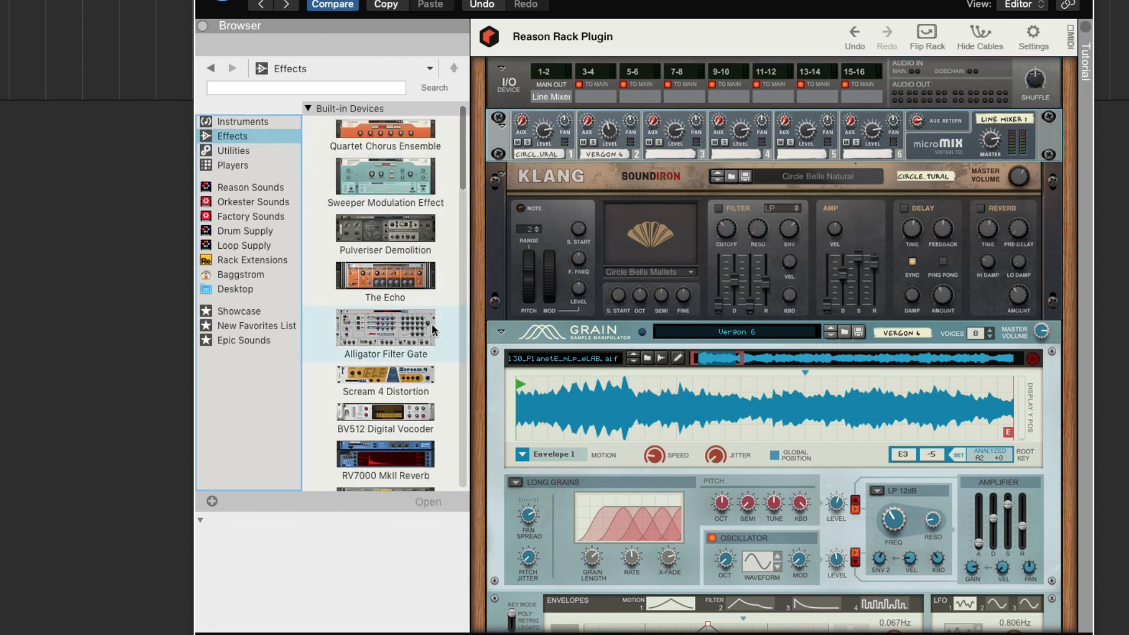
pyautogui.scroll(-2, 429, 319)
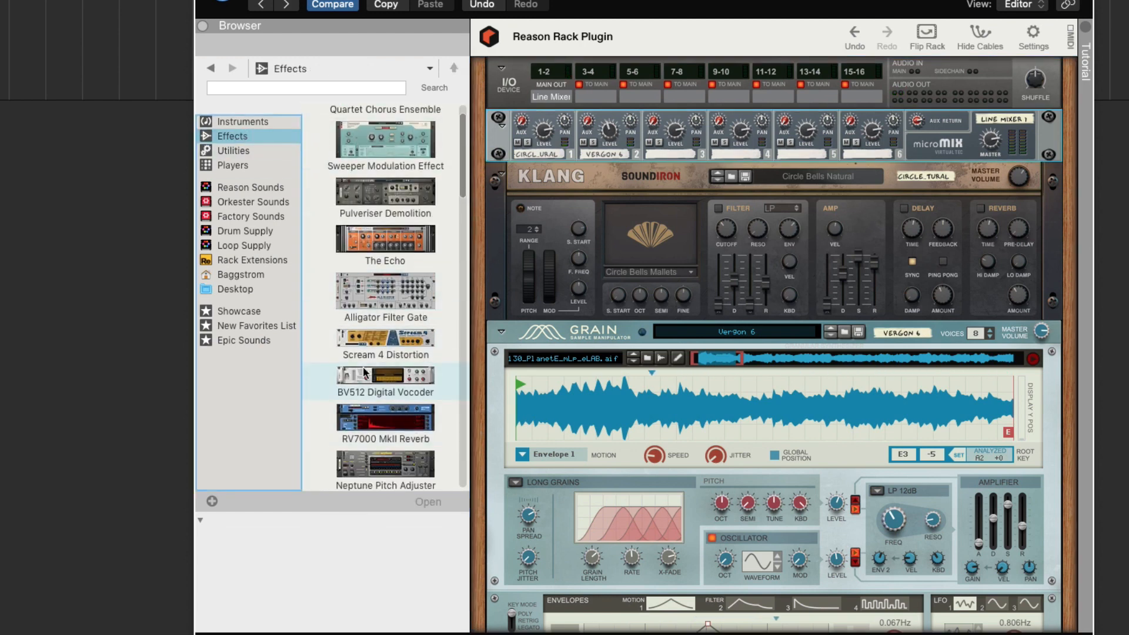
pyautogui.click(385, 344)
pyautogui.moveTo(385, 344); pyautogui.dragTo(706, 549)
pyautogui.press('Tab')
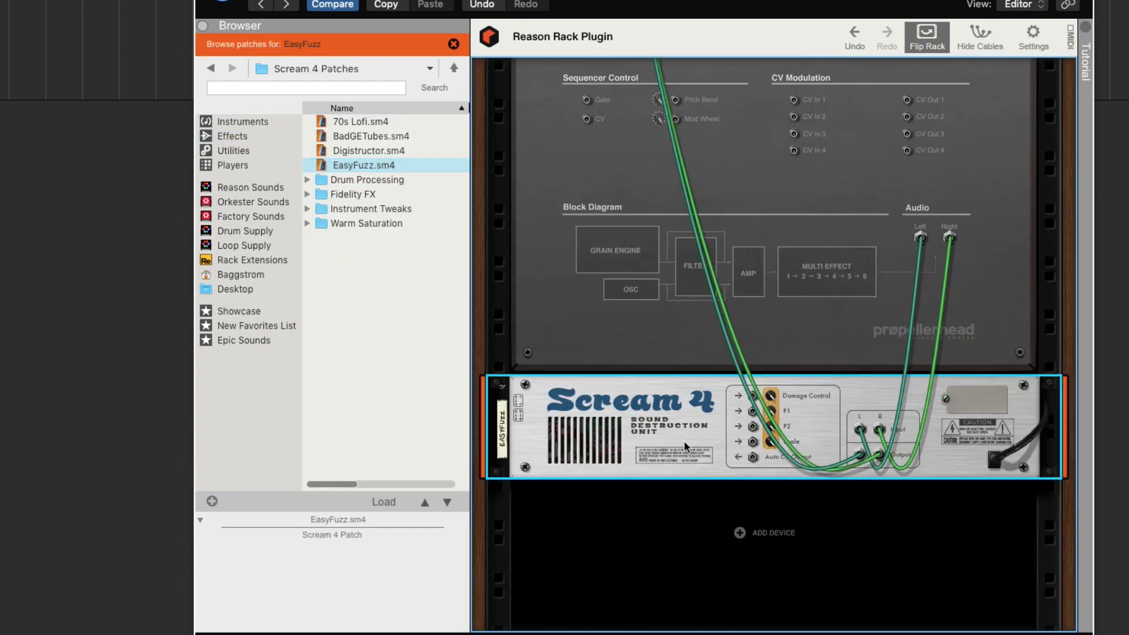
pyautogui.scroll(5, 870, 429)
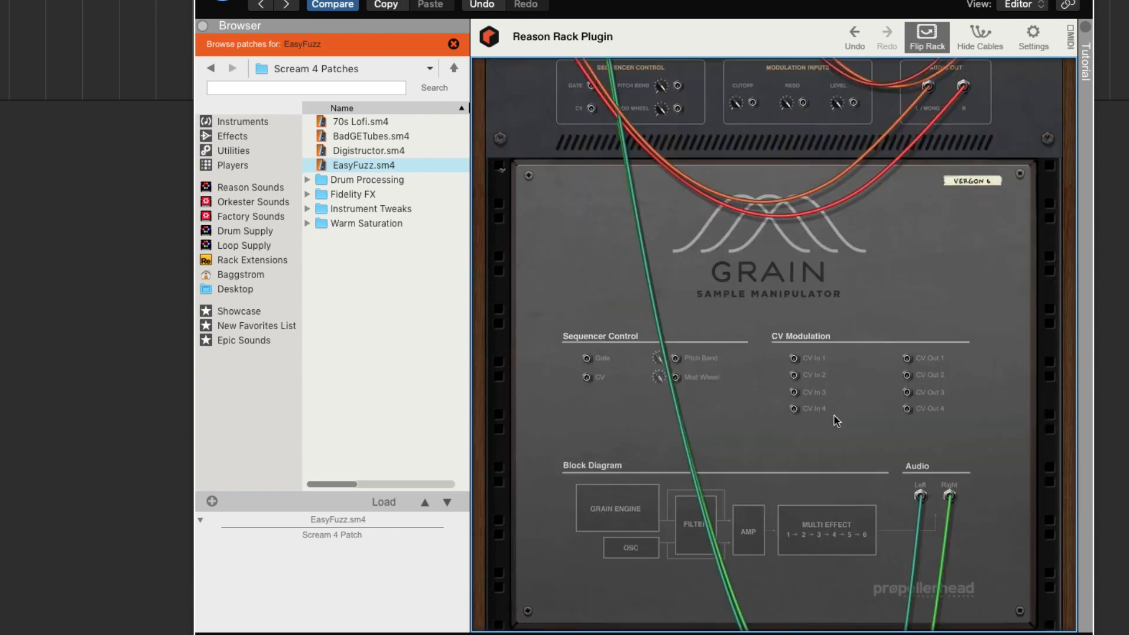
pyautogui.press('Tab')
pyautogui.scroll(4, 706, 294)
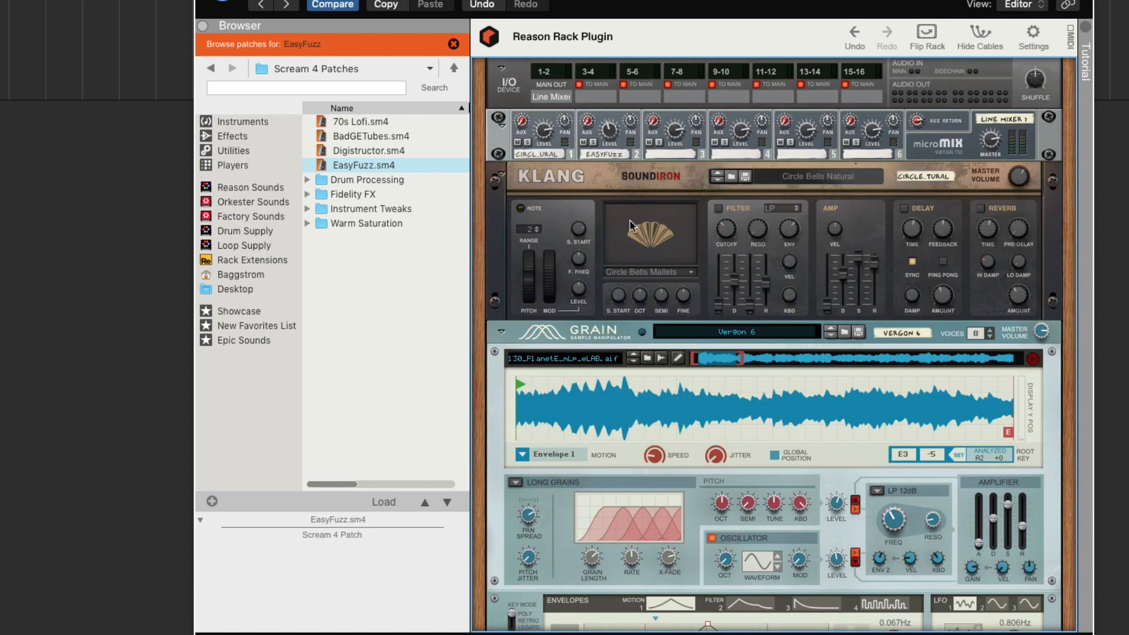
# - Audition line mixer channel 2 soloed while adjusting the Scream 4's damage control and setting its damage type to Tube
pyautogui.click(594, 144)
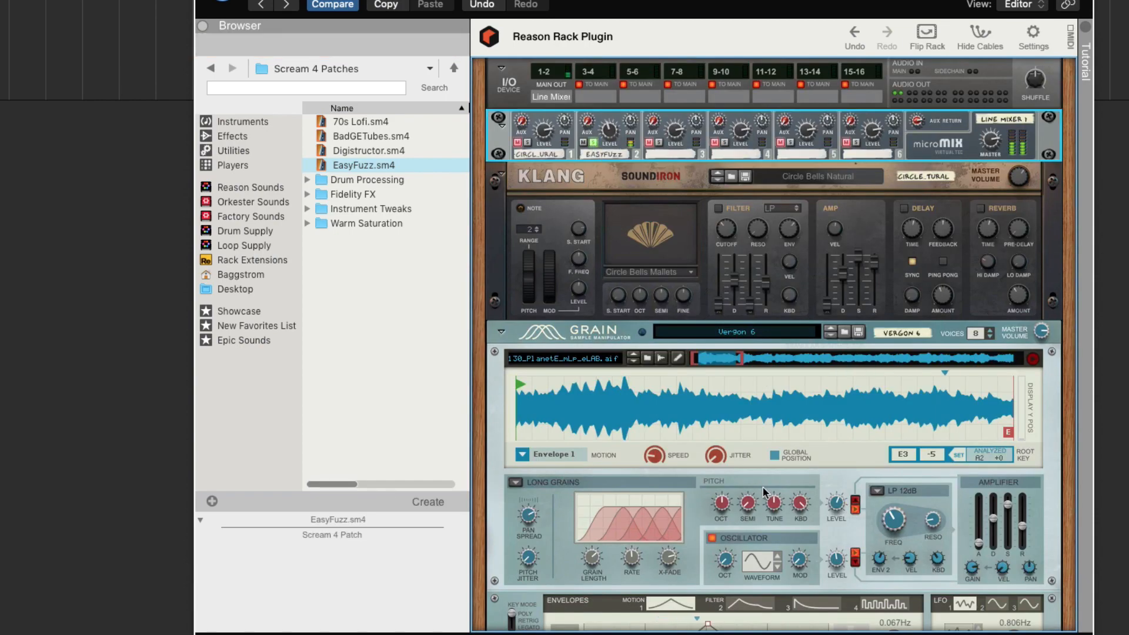
pyautogui.scroll(-8, 763, 486)
pyautogui.click(576, 418)
pyautogui.moveTo(578, 424); pyautogui.dragTo(626, 415)
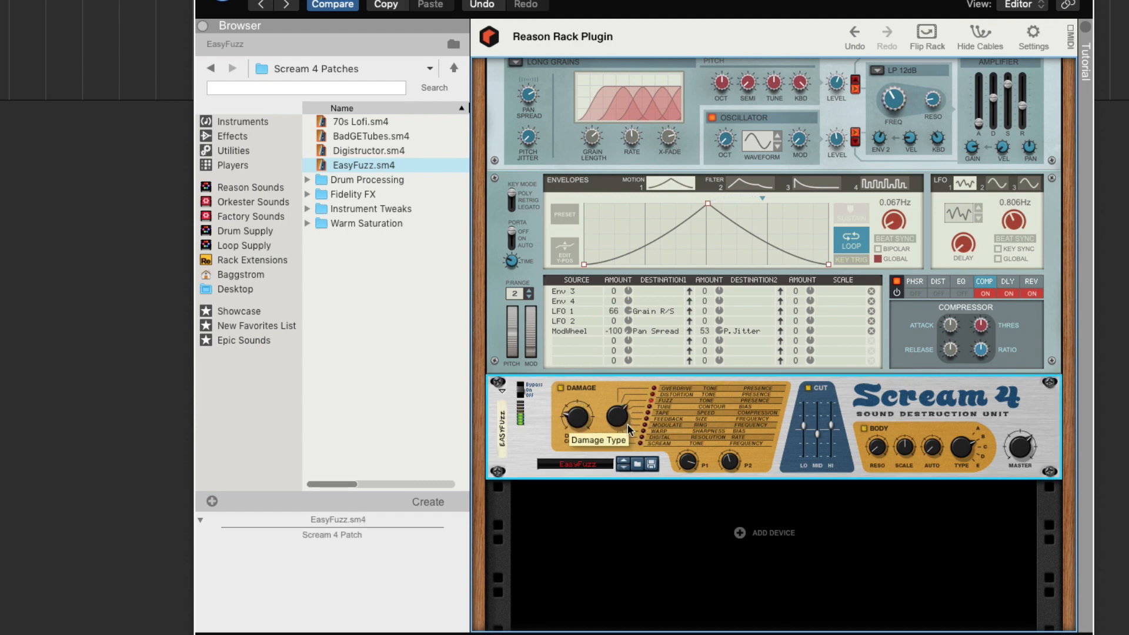
pyautogui.moveTo(624, 424); pyautogui.dragTo(624, 429)
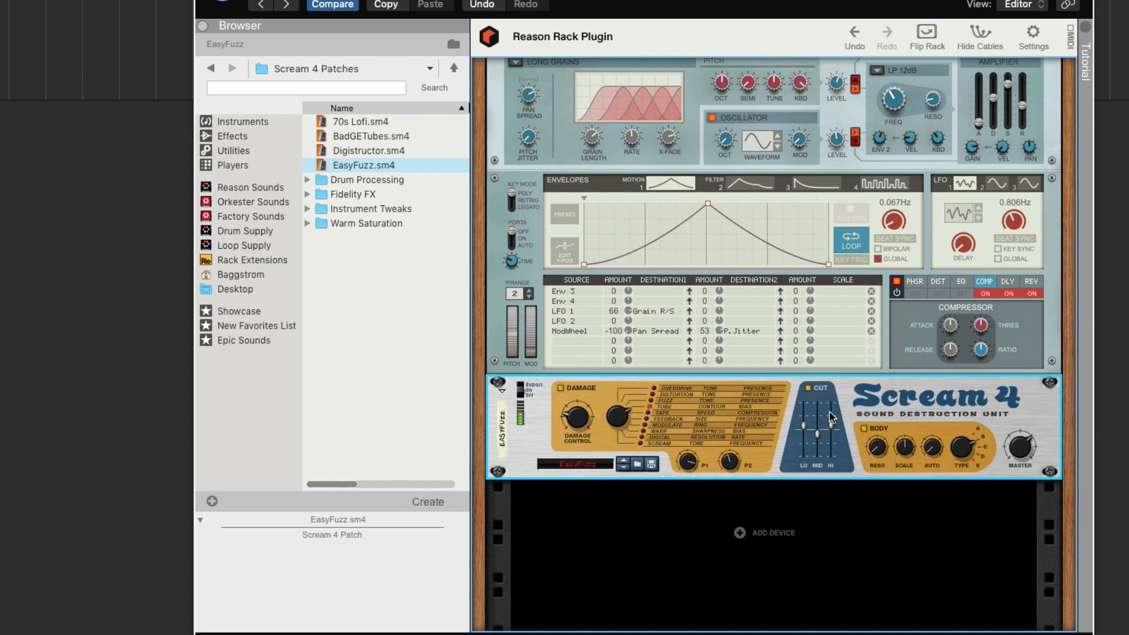
pyautogui.scroll(5, 757, 388)
pyautogui.click(596, 138)
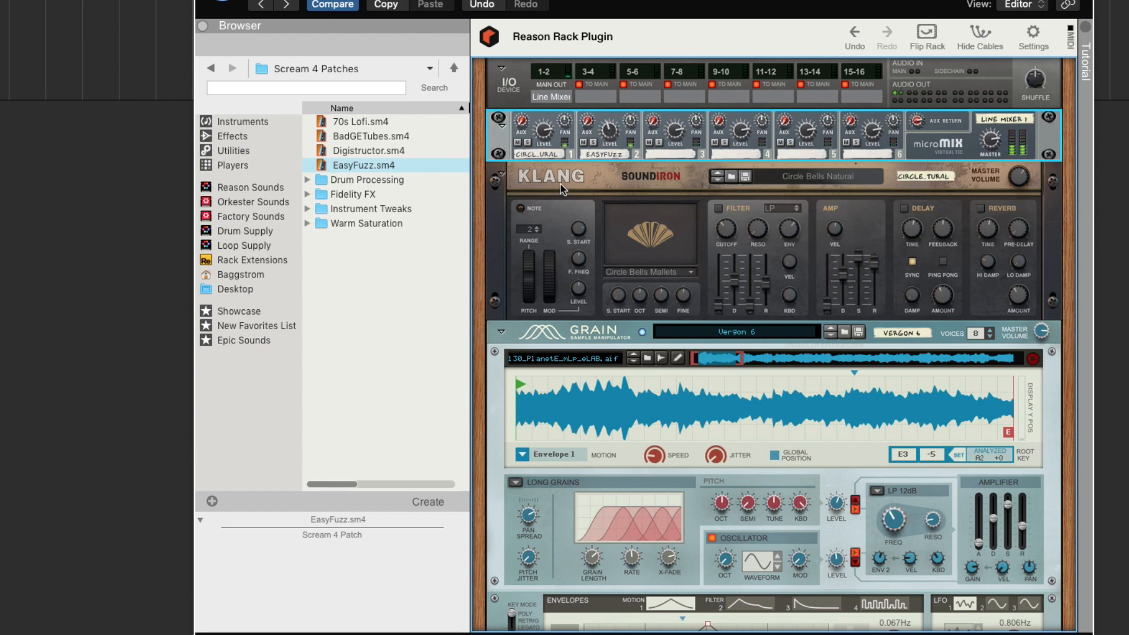
# - Add the Radical Piano from the Instruments category below the Scream 4 and check its cabling to the line mixer
pyautogui.click(267, 117)
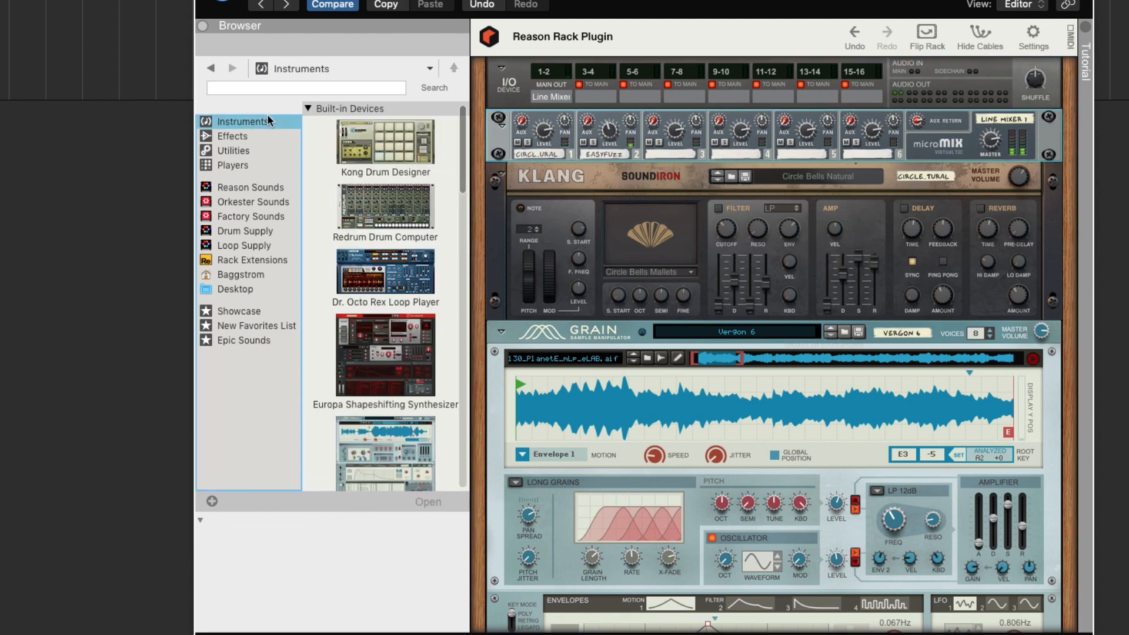
pyautogui.scroll(-5, 399, 333)
pyautogui.scroll(-1, 398, 333)
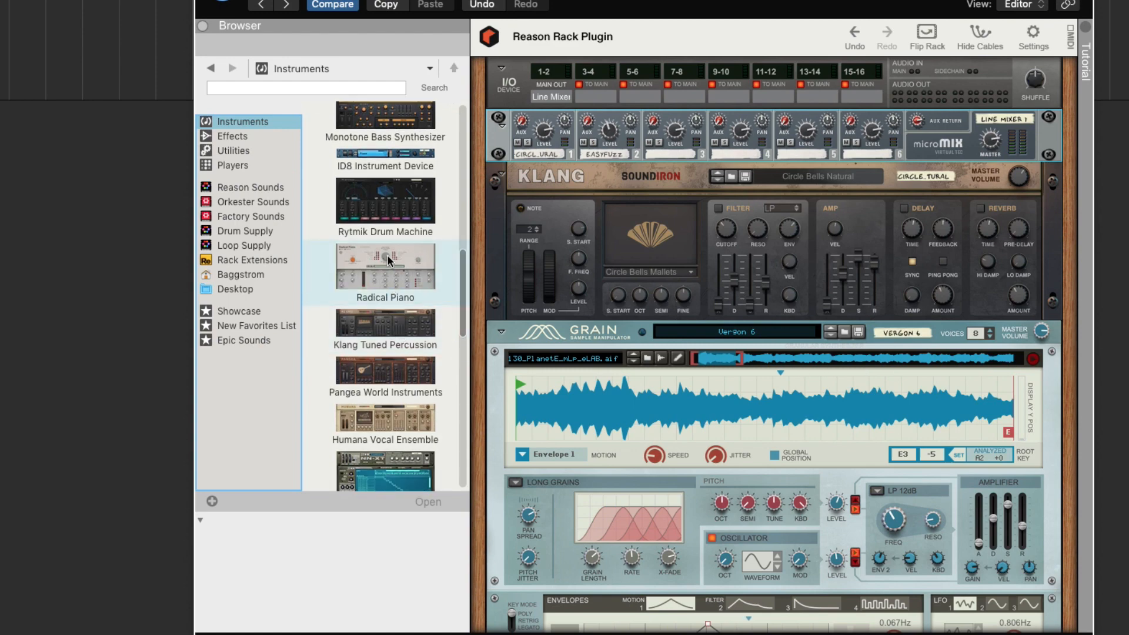
pyautogui.moveTo(387, 255); pyautogui.dragTo(897, 599)
pyautogui.press('Tab')
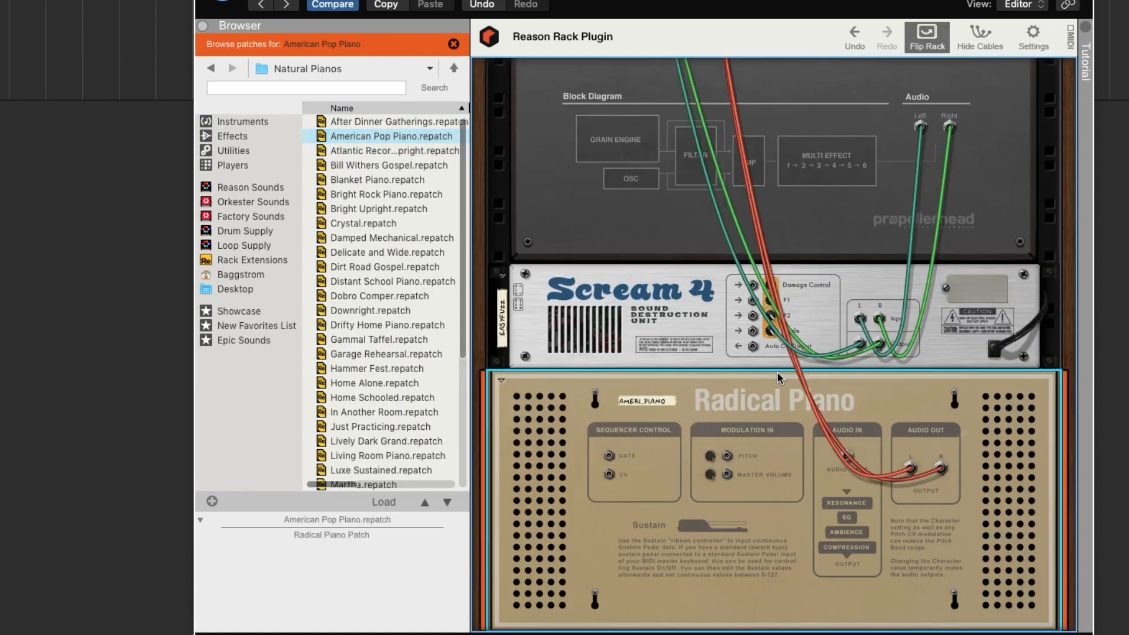
pyautogui.scroll(10, 778, 370)
pyautogui.press('Tab')
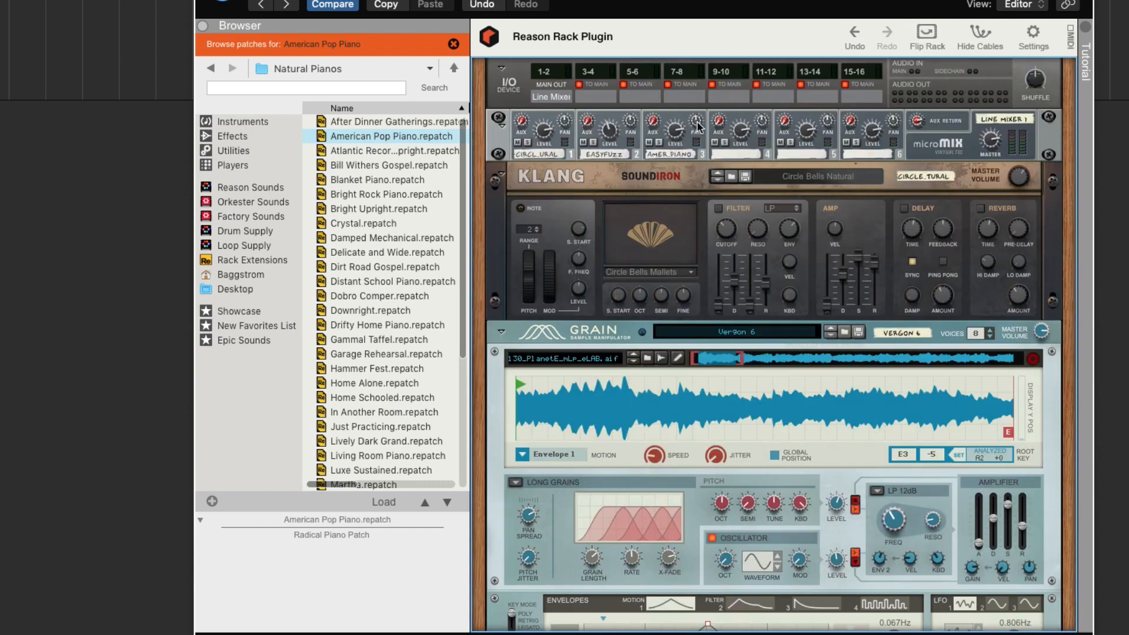
# - Pan line mixer channel 2 to -20 and set the level of channel 3 to 90
pyautogui.click(660, 130)
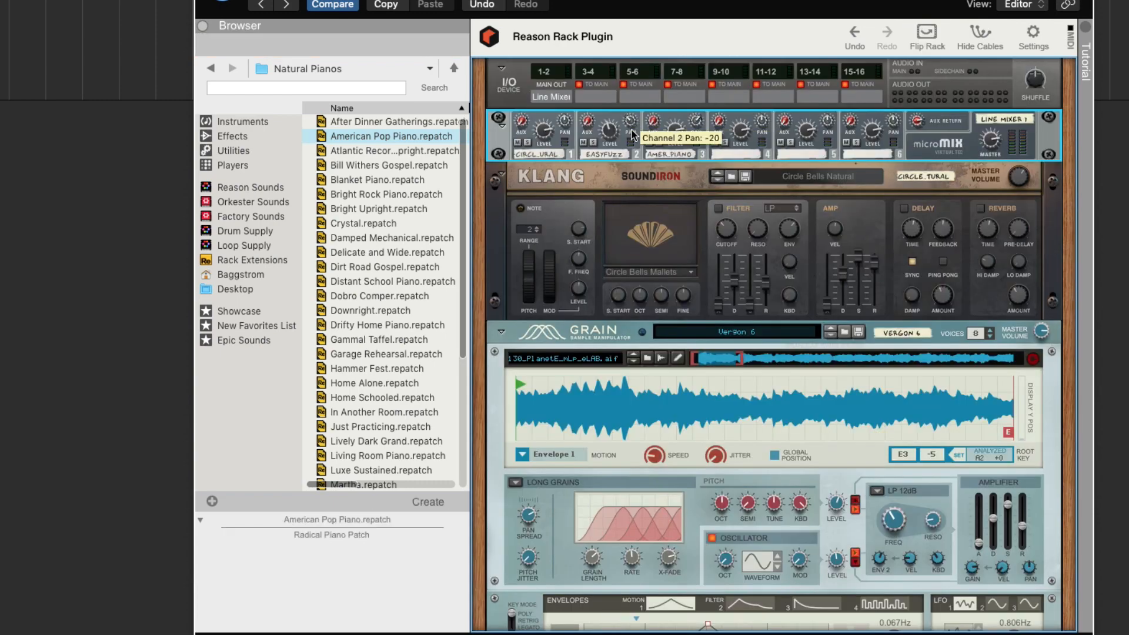
pyautogui.moveTo(676, 138); pyautogui.dragTo(675, 126)
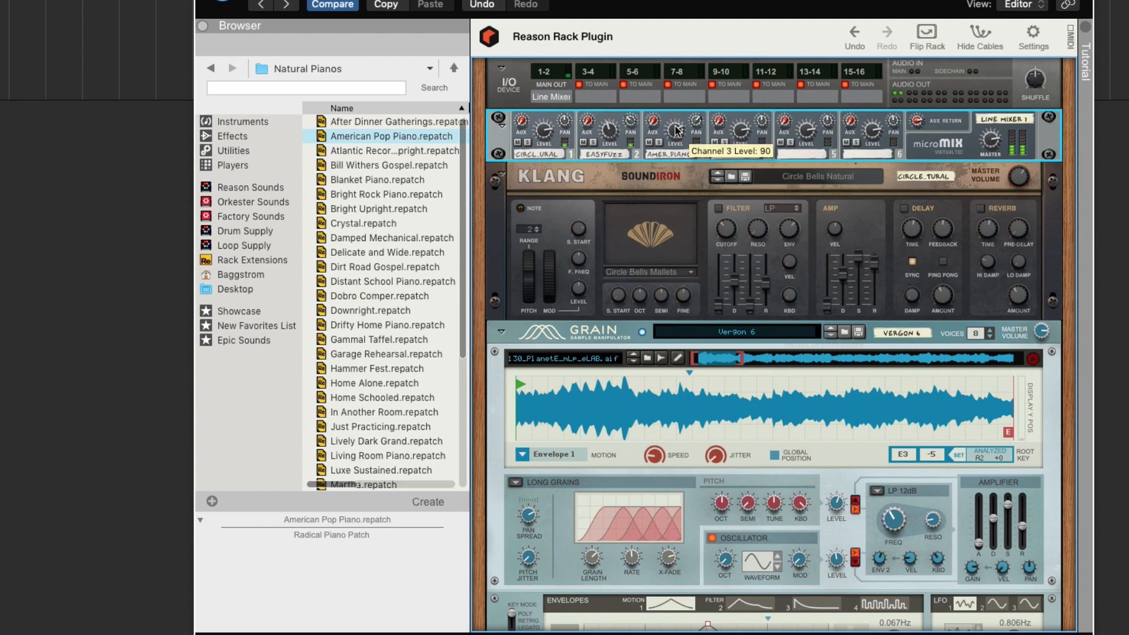
# - Load the Noxious patch into the Grain device and audition it with line mixer channel 2 soloed
pyautogui.scroll(-5, 723, 243)
pyautogui.scroll(1, 723, 243)
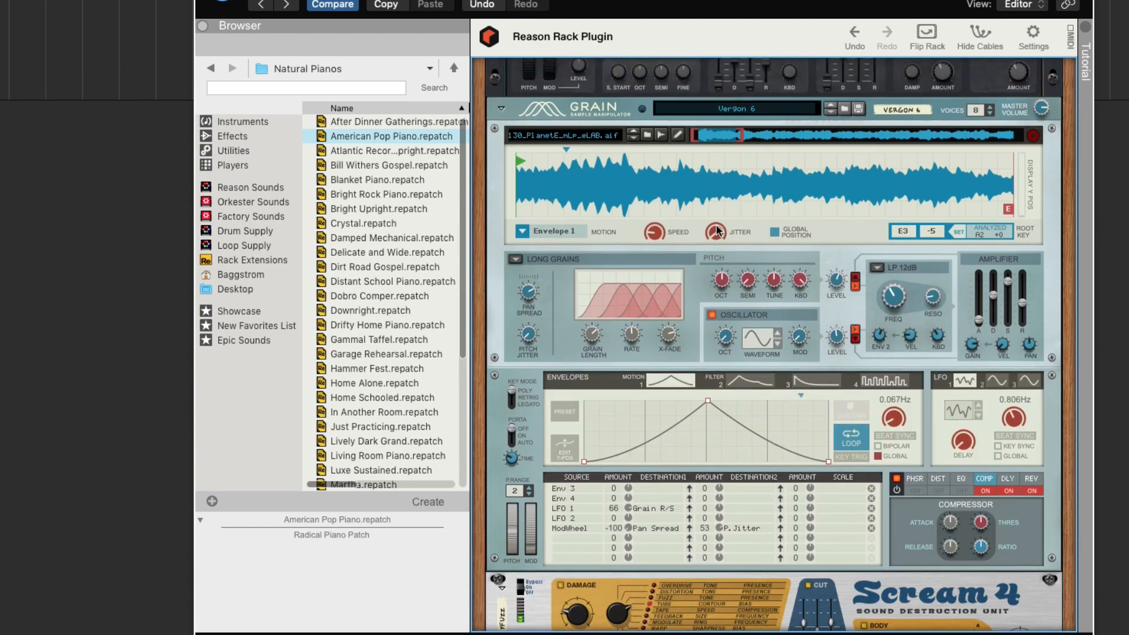
pyautogui.click(844, 149)
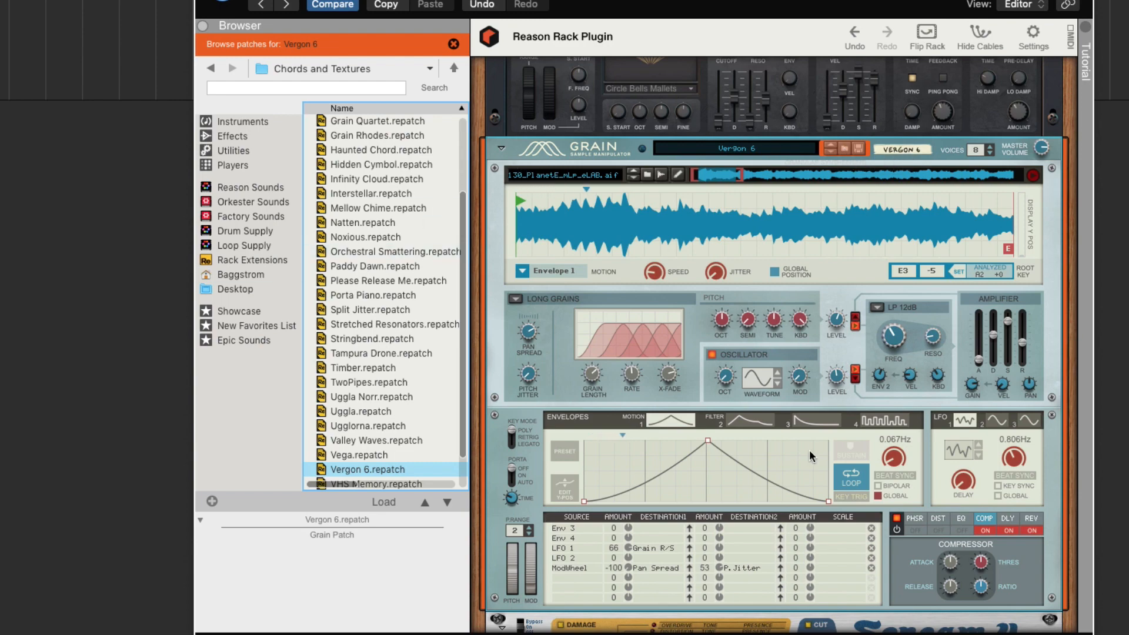
pyautogui.click(365, 235)
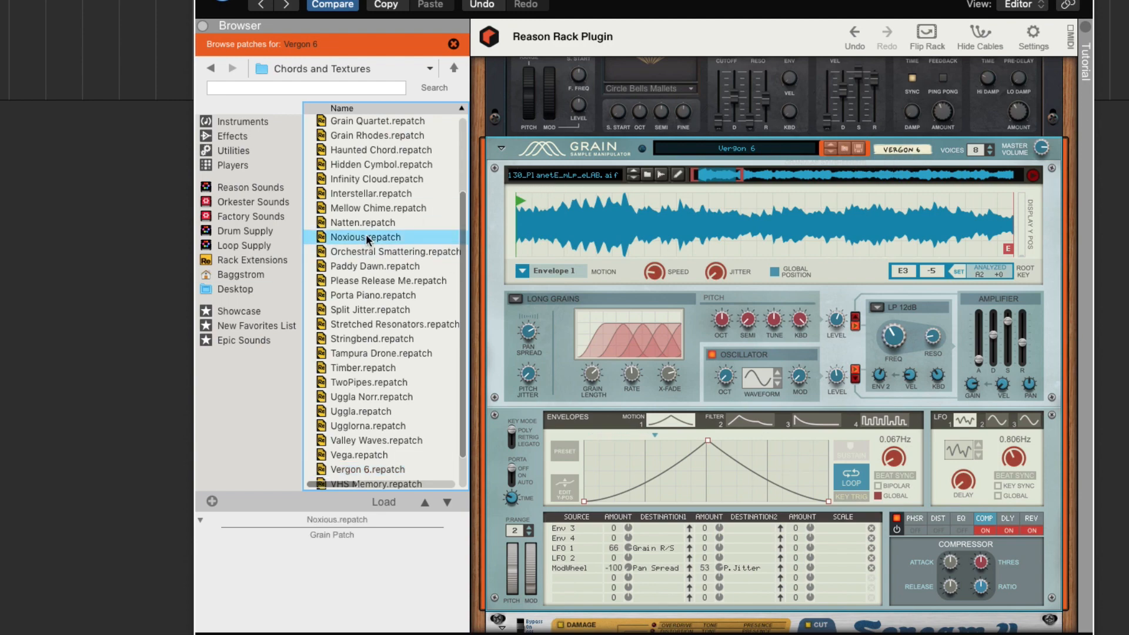
pyautogui.scroll(3, 610, 233)
pyautogui.click(593, 142)
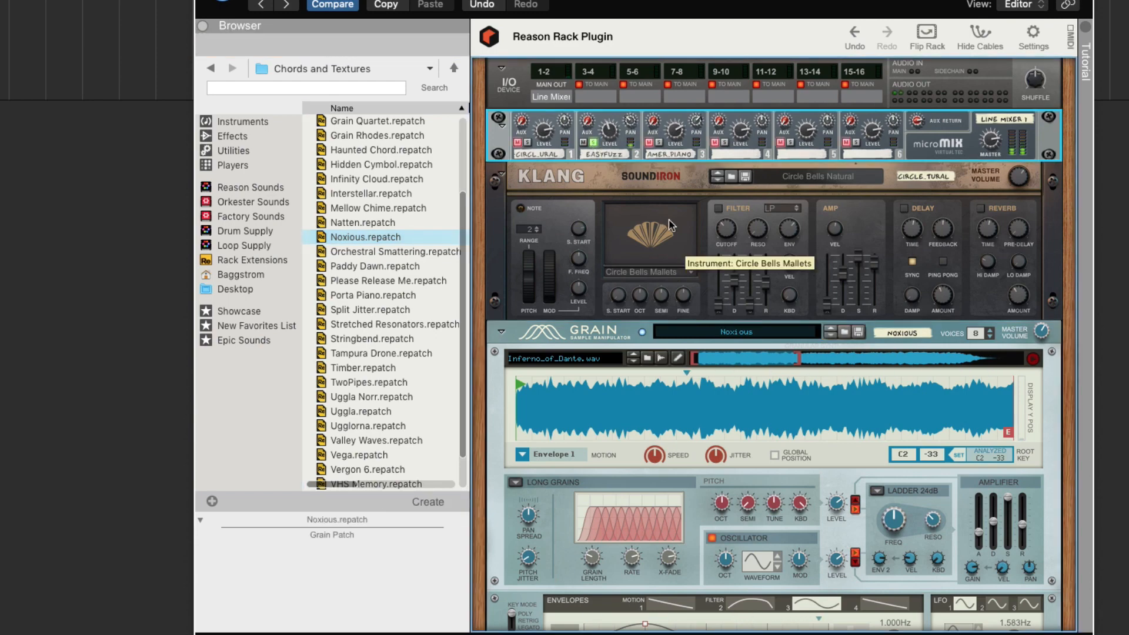
pyautogui.click(593, 142)
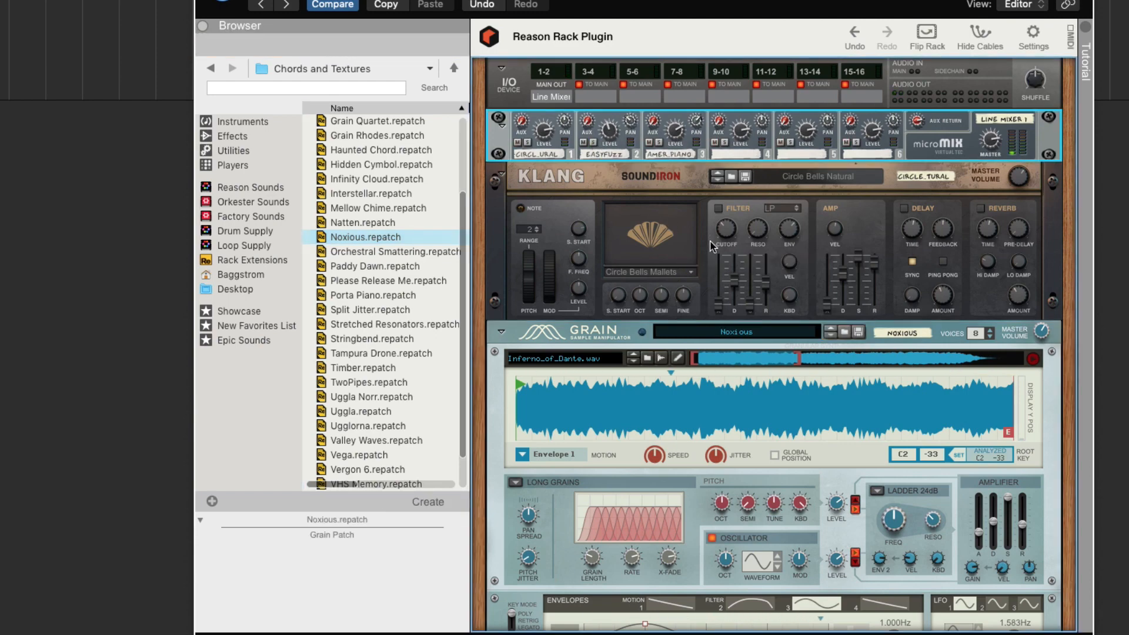
# - Add a Pulsar Dual LFO from the Utilities category between the Klang and Grain devices
pyautogui.scroll(-10, 711, 245)
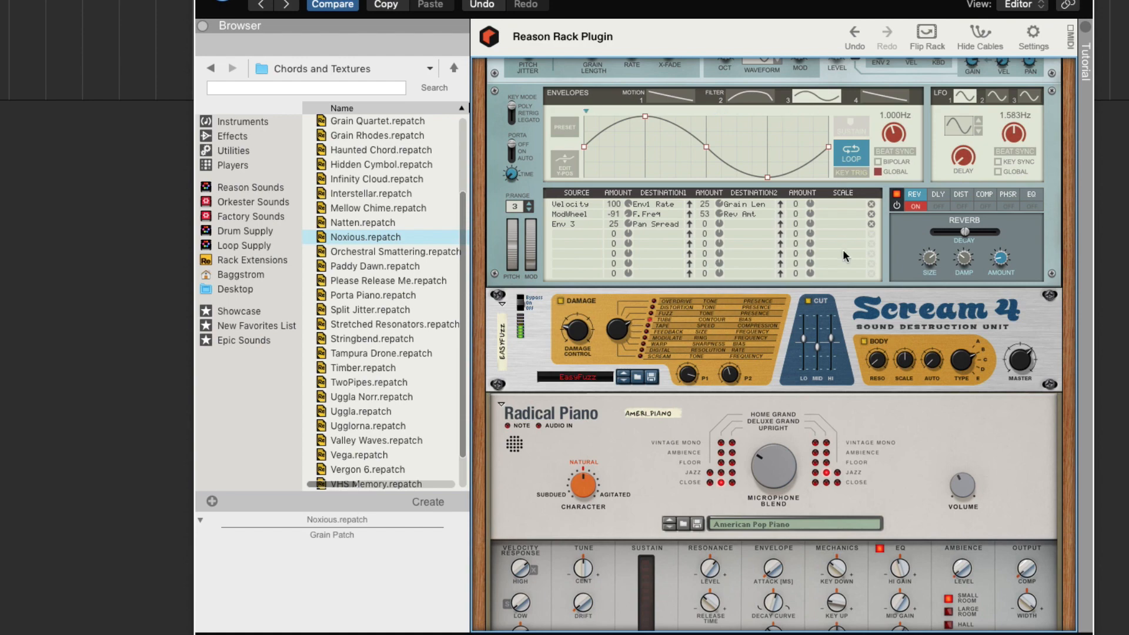
pyautogui.scroll(-5, 842, 250)
pyautogui.scroll(10, 842, 249)
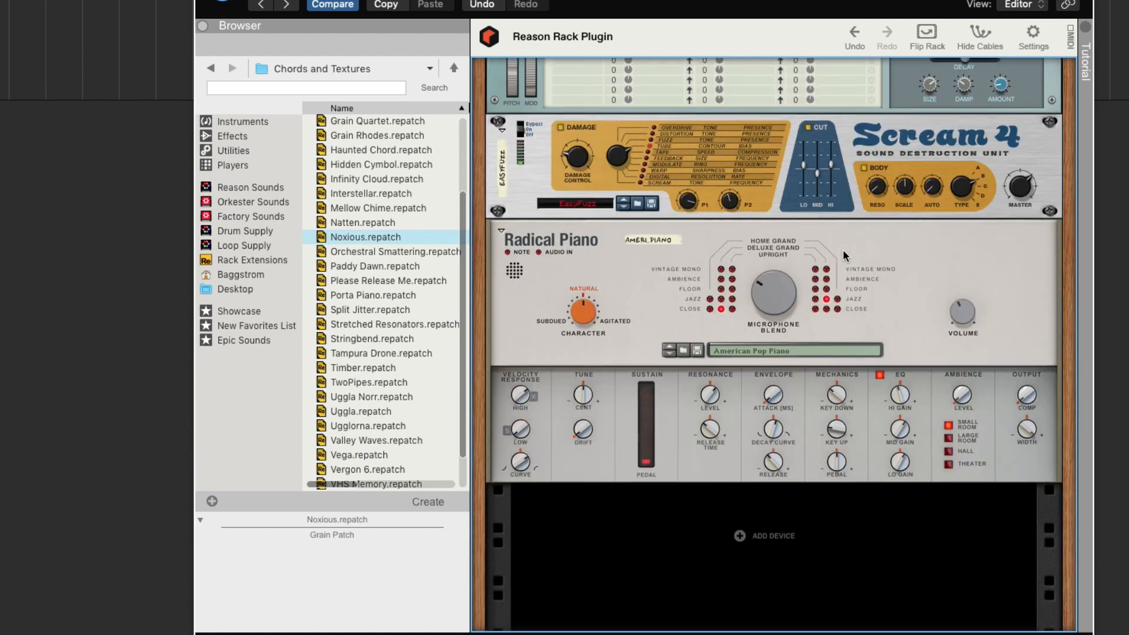
pyautogui.click(247, 150)
pyautogui.moveTo(381, 171)
pyautogui.mouseDown()
pyautogui.moveTo(529, 218)
pyautogui.moveTo(801, 433)
pyautogui.moveTo(794, 630)
pyautogui.moveTo(727, 341)
pyautogui.mouseUp()
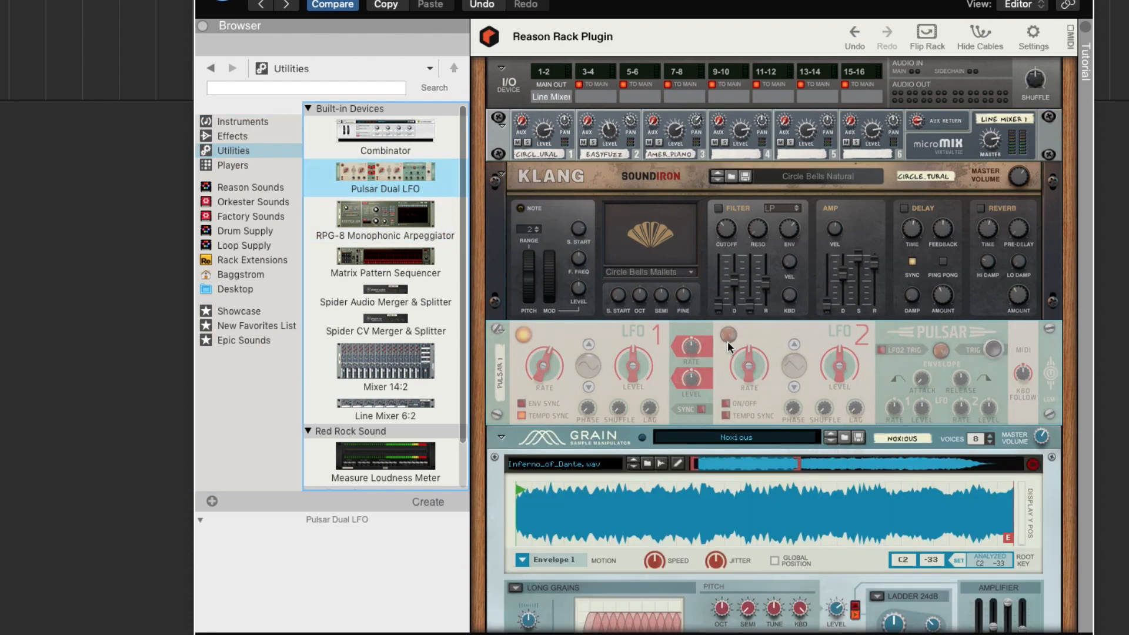
pyautogui.press('Tab')
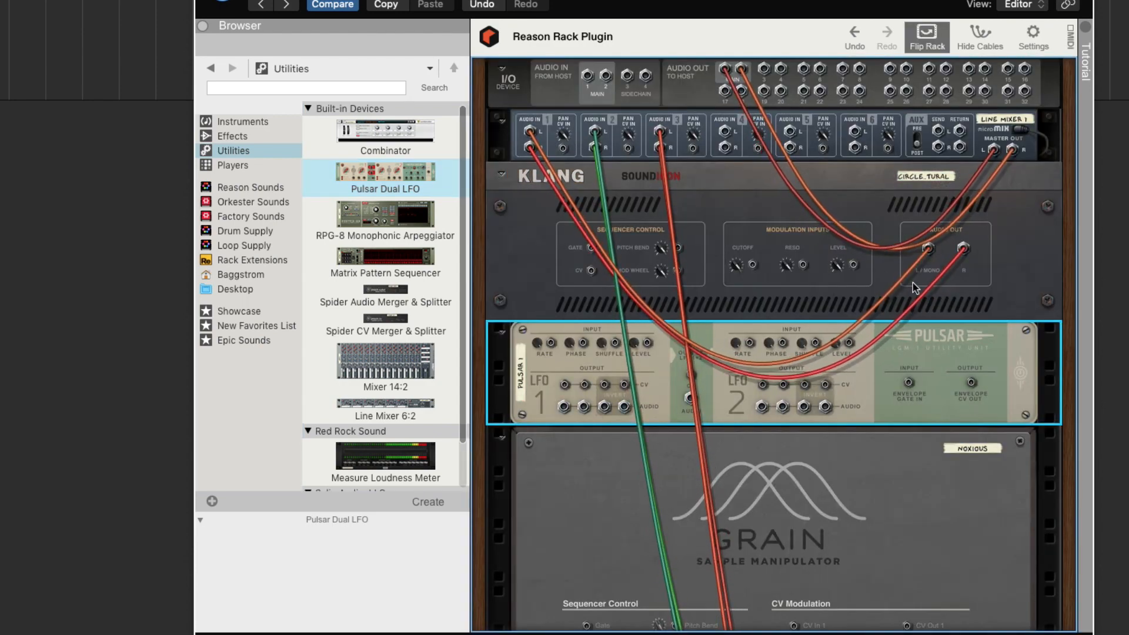
pyautogui.click(926, 35)
# - Move the Pulsar Dual LFO to the end of the rack, directly below the Radical Piano
pyautogui.scroll(-5, 597, 612)
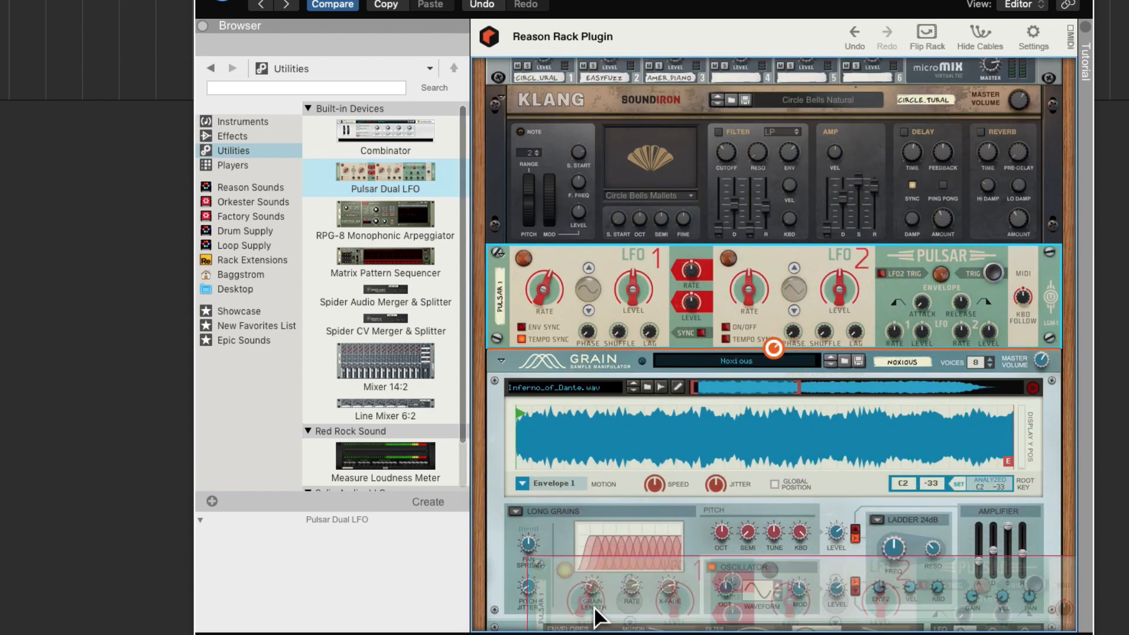
pyautogui.scroll(-5, 773, 562)
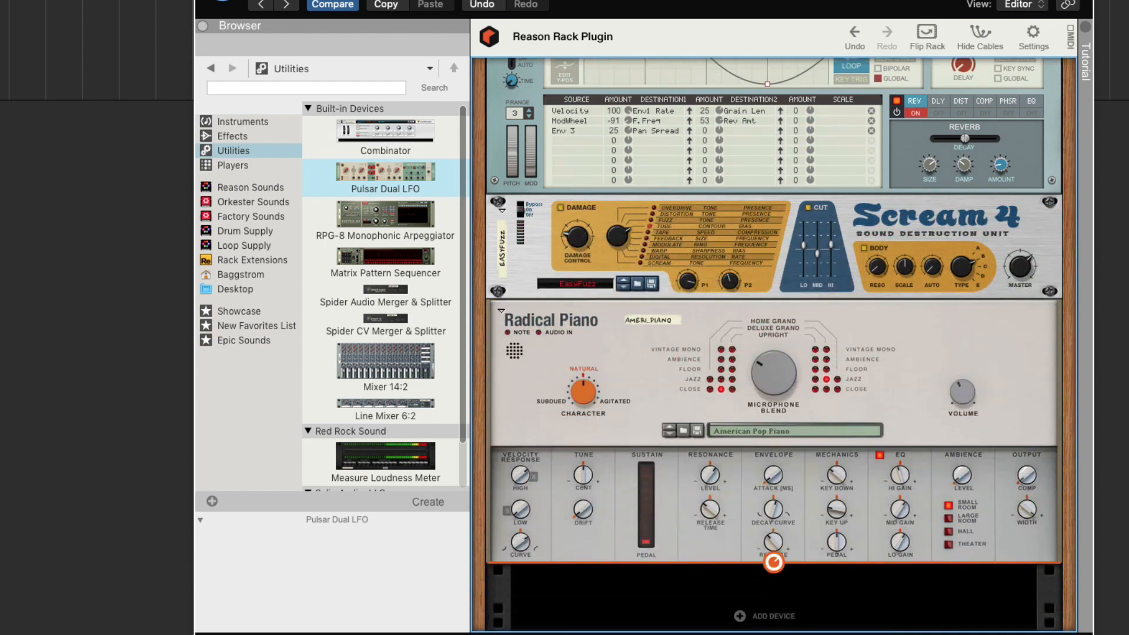
pyautogui.moveTo(773, 562); pyautogui.dragTo(625, 440)
# - Connect the first LFO 1 CV output of the Pulsar to the Radical Piano's Pitch modulation input on the back of the rack
pyautogui.press('Tab')
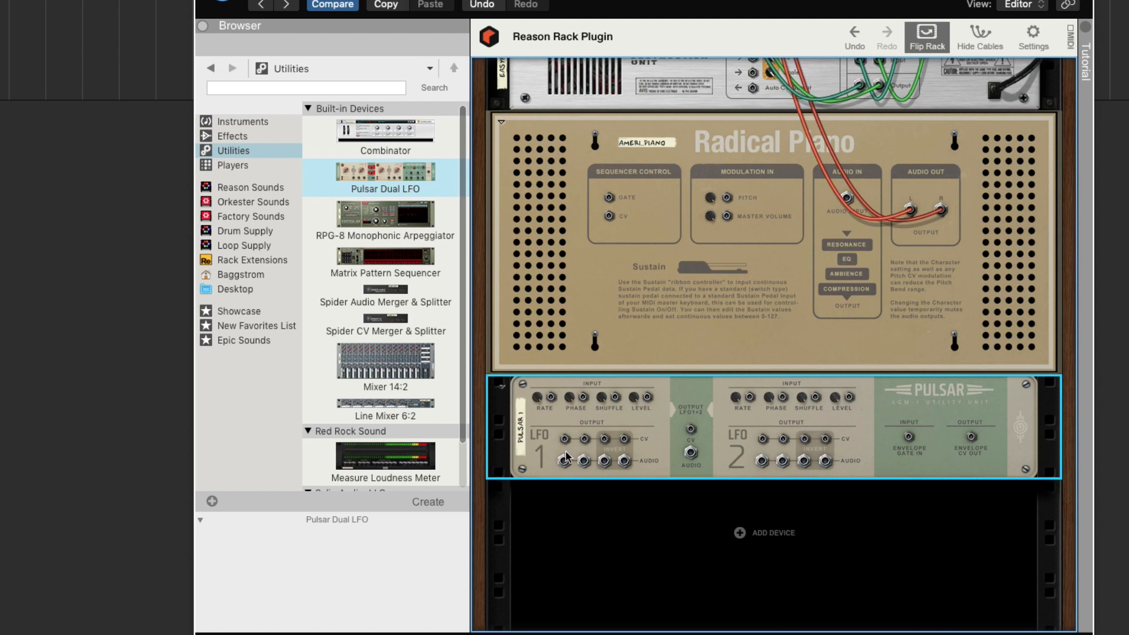
pyautogui.moveTo(563, 439); pyautogui.dragTo(727, 199)
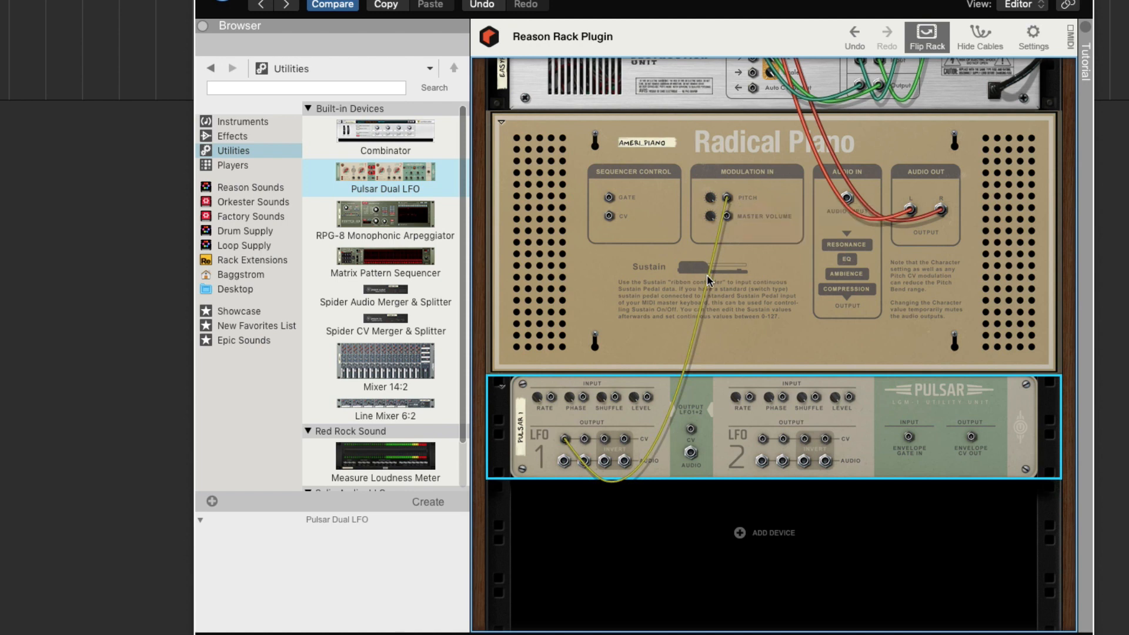
pyautogui.press('Tab')
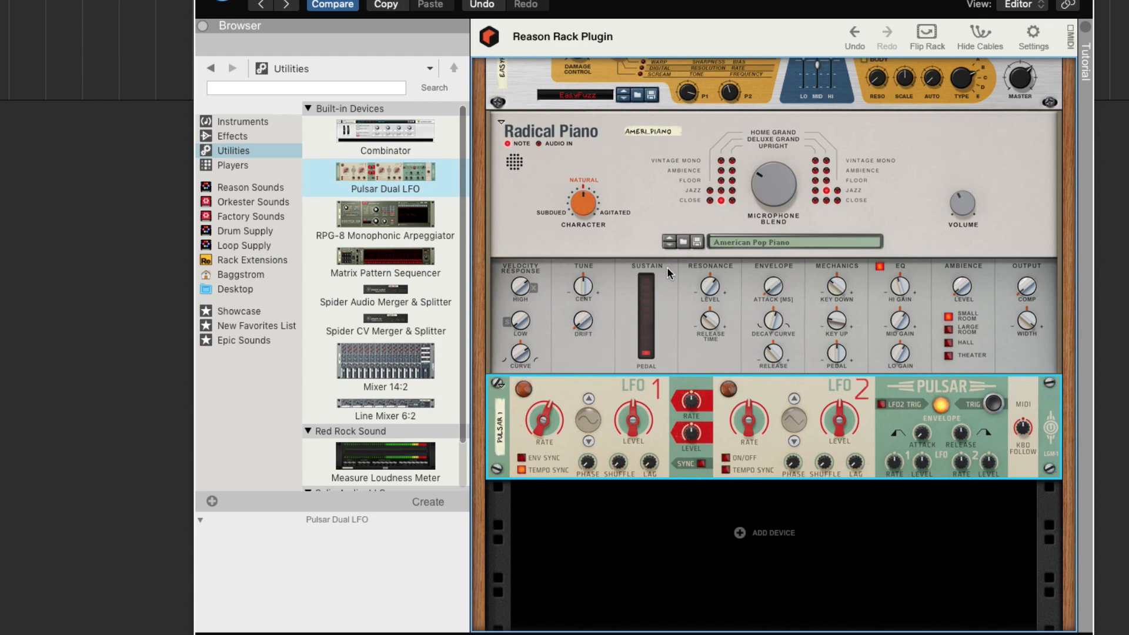
pyautogui.scroll(10, 809, 380)
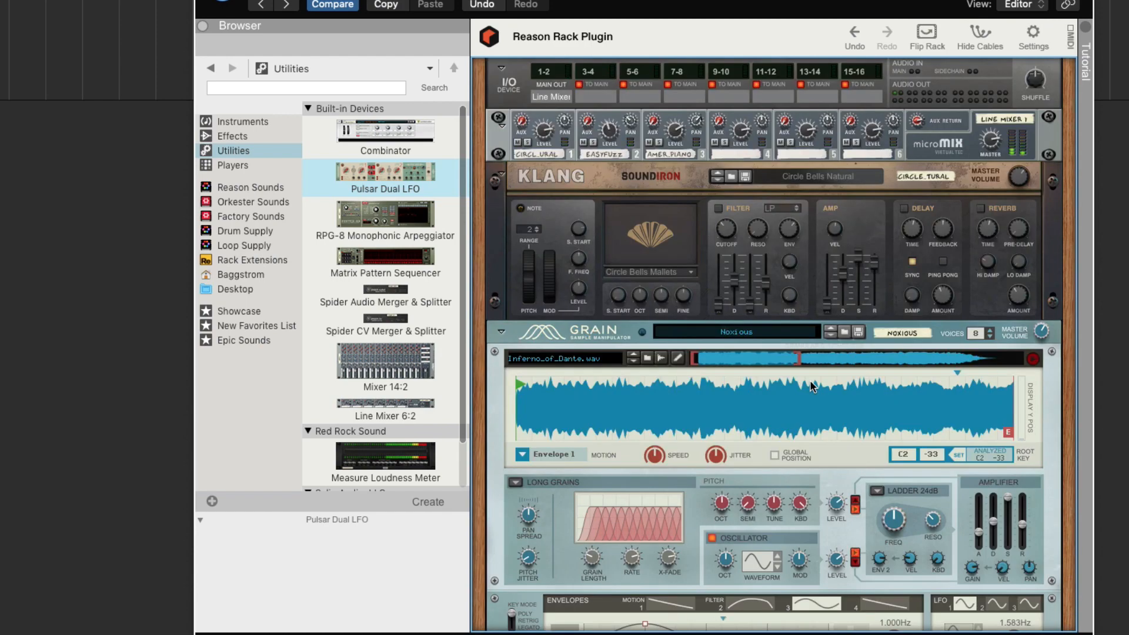
# - On the back of the rack, unplug Pulsar's first LFO 1 CV output from the Radical Piano and route it to Scream 4's Damage Control input
pyautogui.scroll(-10, 809, 380)
pyautogui.scroll(10, 810, 379)
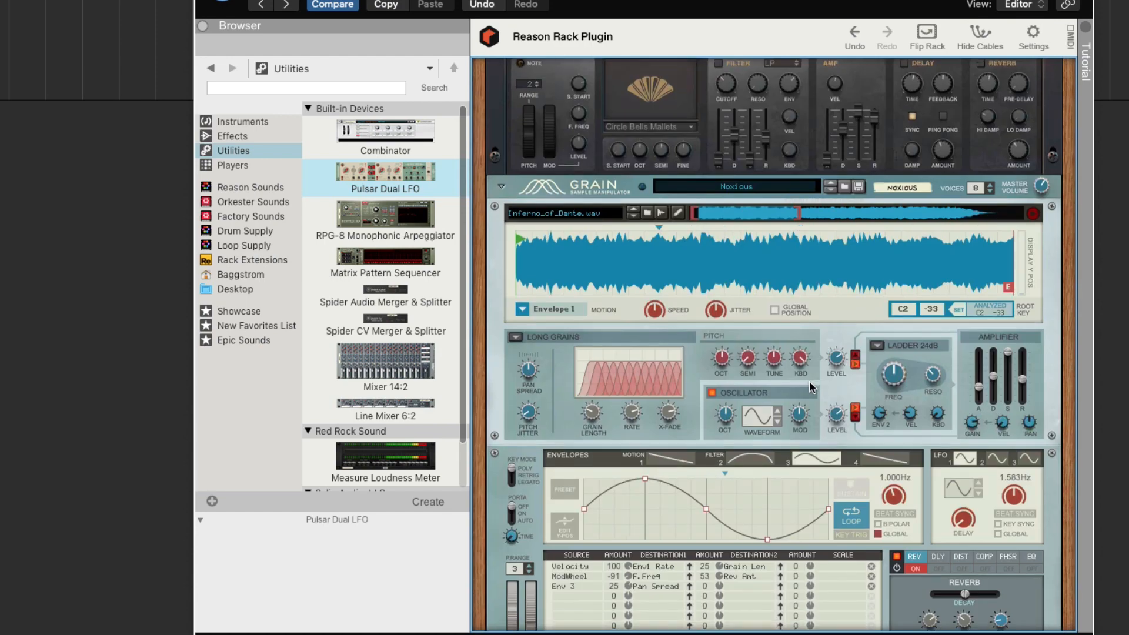
pyautogui.scroll(-10, 809, 379)
pyautogui.moveTo(619, 388); pyautogui.dragTo(618, 104)
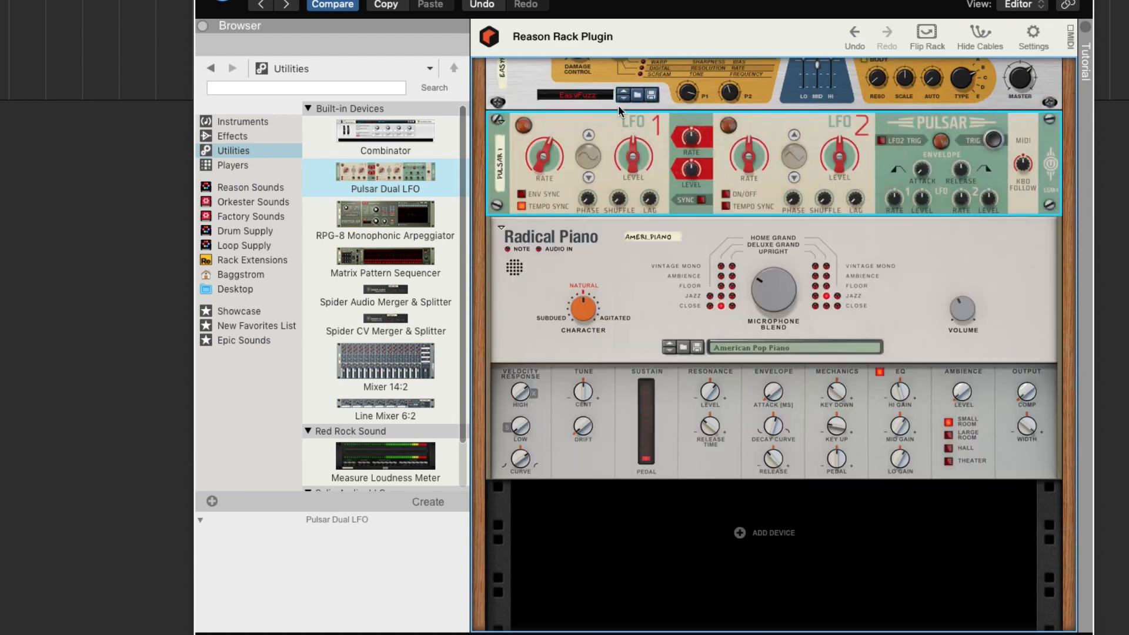
pyautogui.press('Tab')
pyautogui.scroll(5, 650, 341)
pyautogui.scroll(-1, 651, 341)
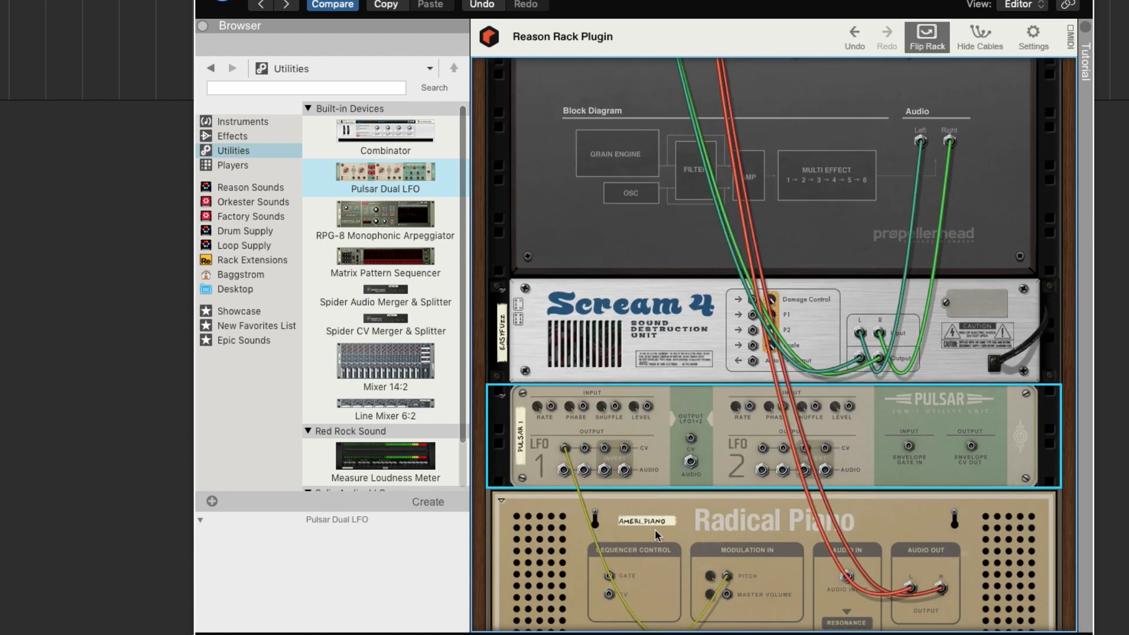
pyautogui.moveTo(565, 449); pyautogui.dragTo(692, 459)
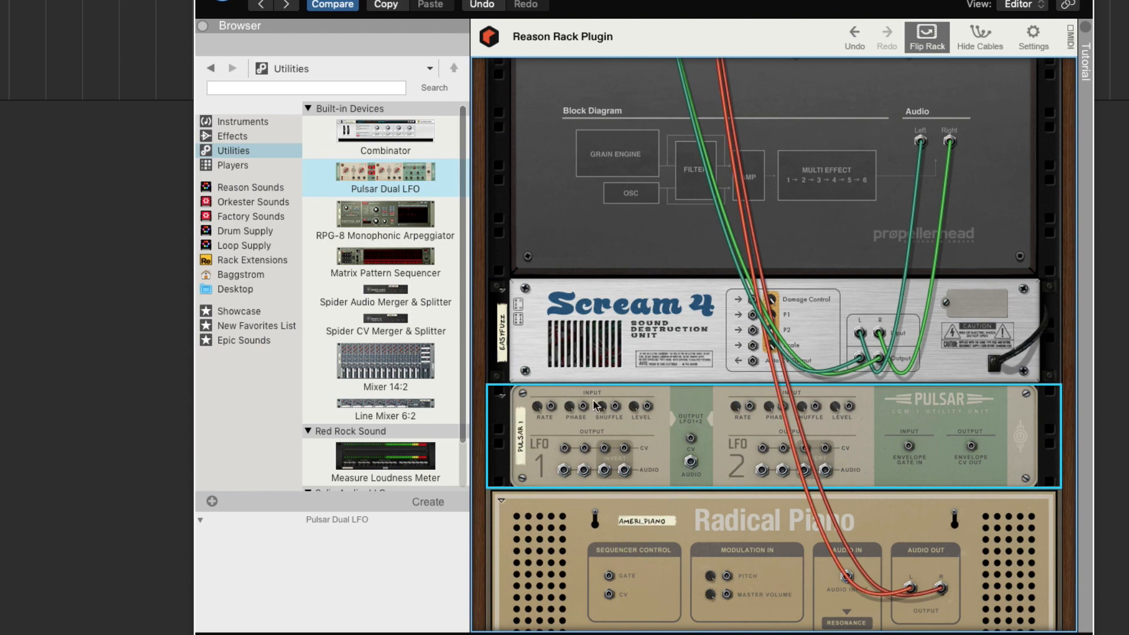
pyautogui.moveTo(564, 447); pyautogui.dragTo(759, 301)
pyautogui.press('Tab')
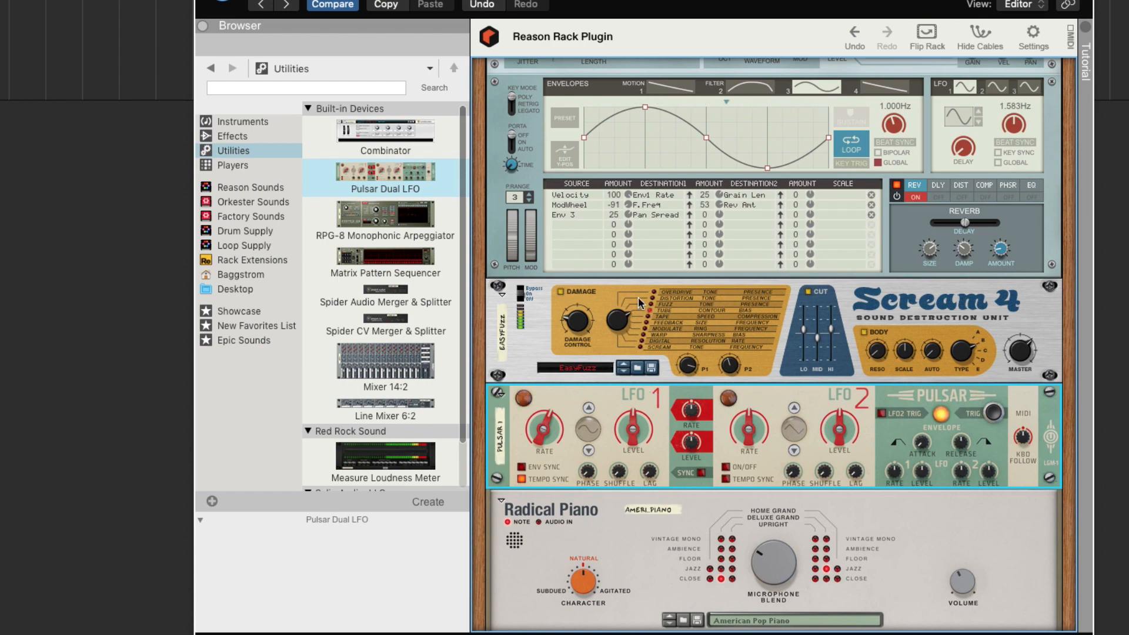
# - Review the front of the rack from the line mixer and Klang down to the Radical Piano
pyautogui.scroll(3, 719, 368)
pyautogui.scroll(-8, 719, 368)
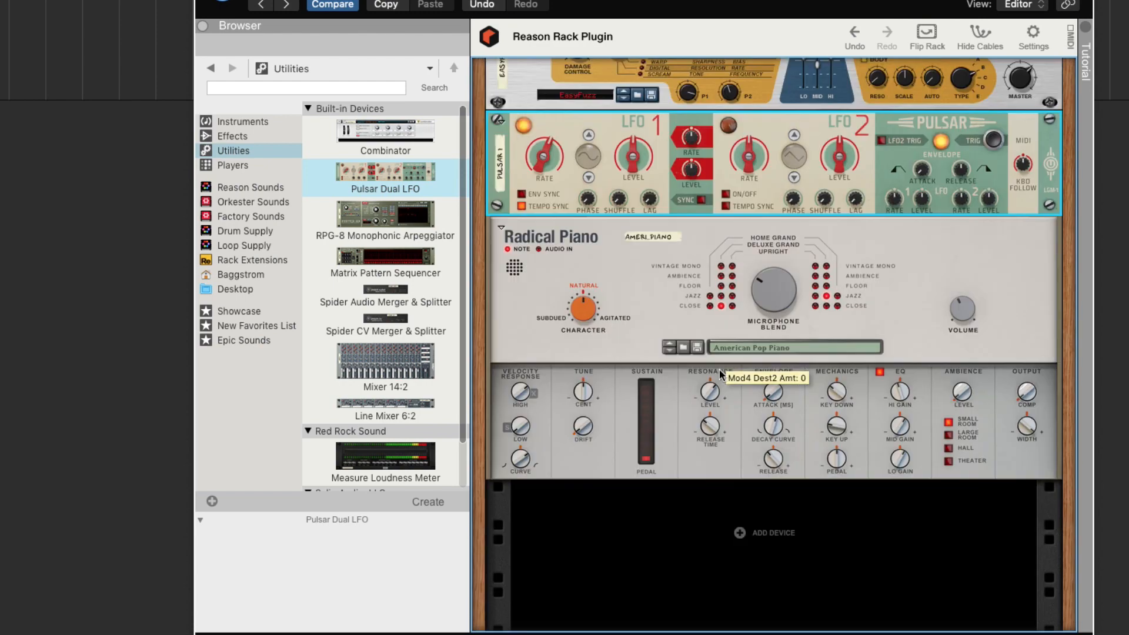
pyautogui.scroll(5, 718, 369)
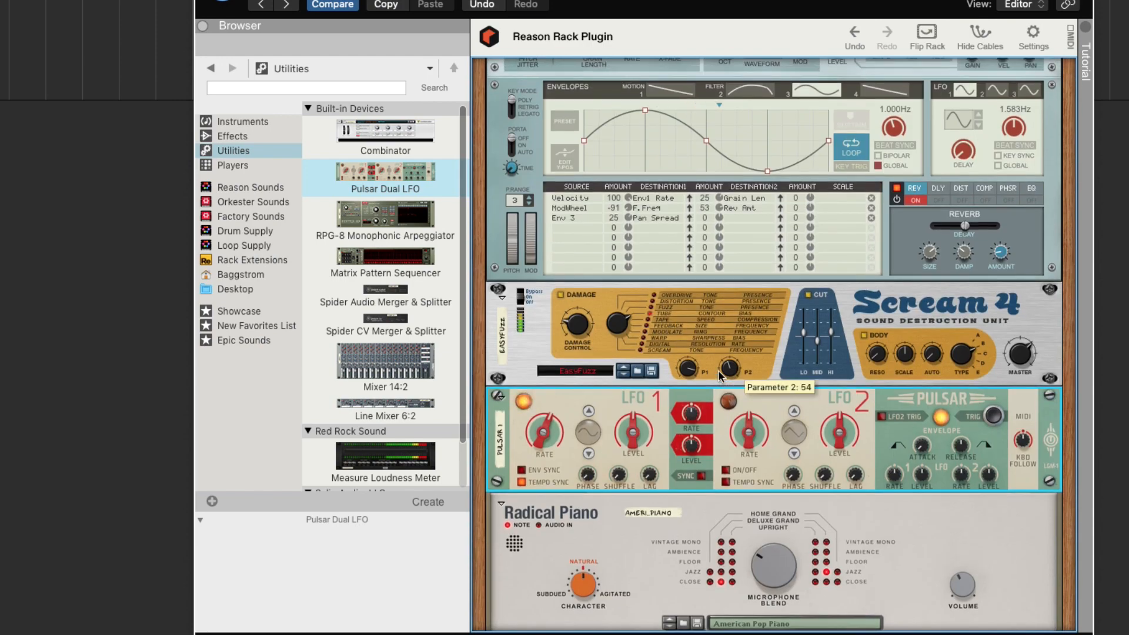
pyautogui.scroll(3, 720, 376)
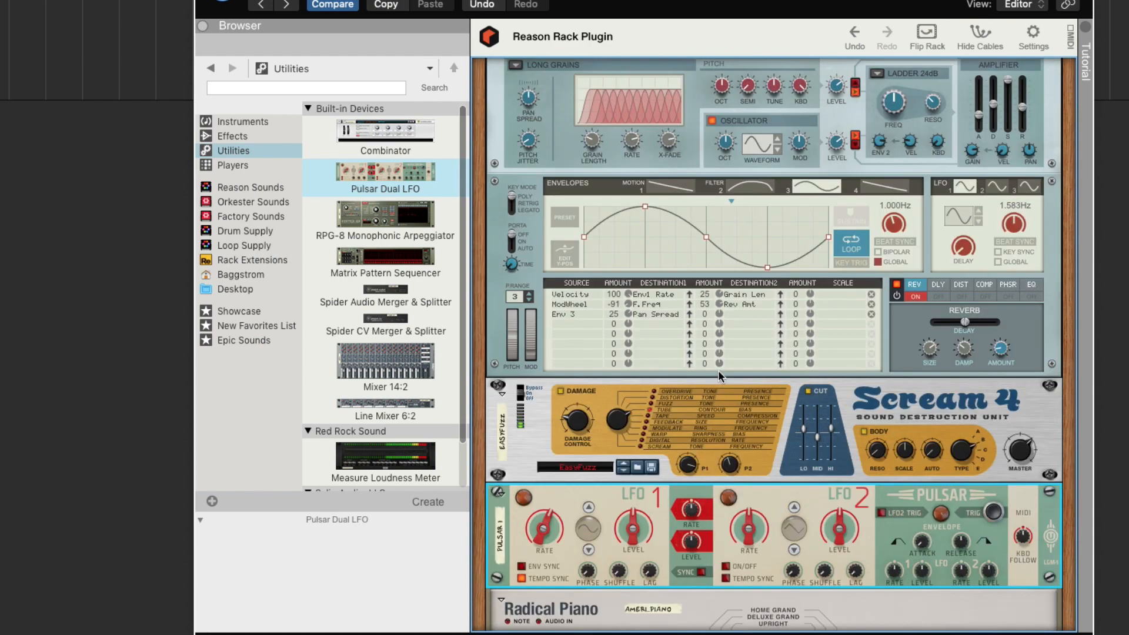
pyautogui.scroll(8, 652, 349)
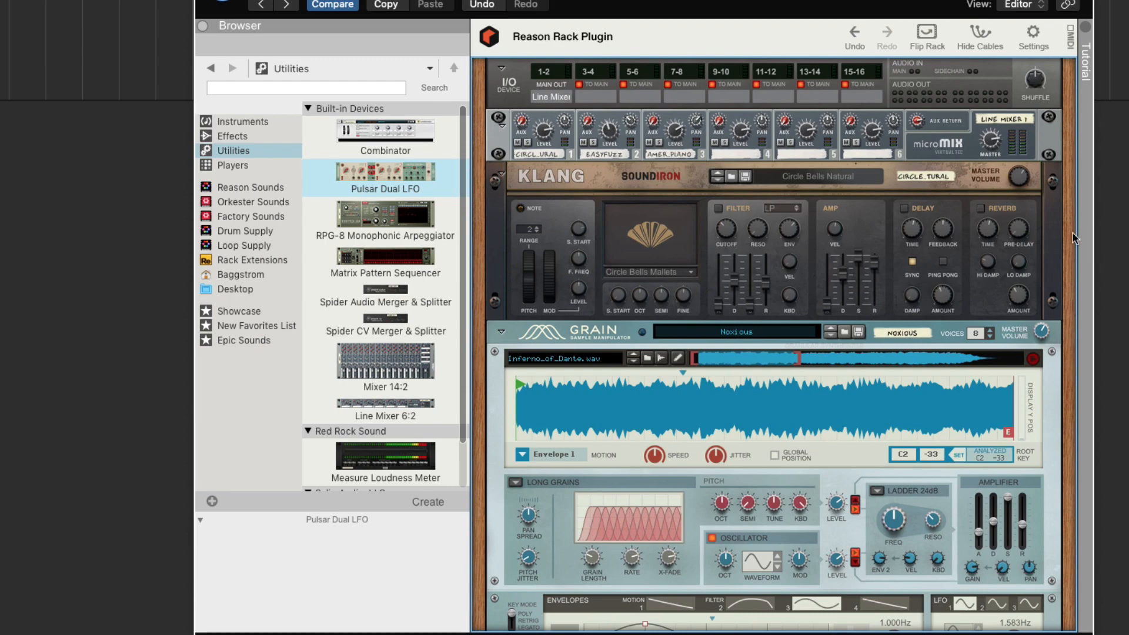
pyautogui.scroll(-10, 643, 263)
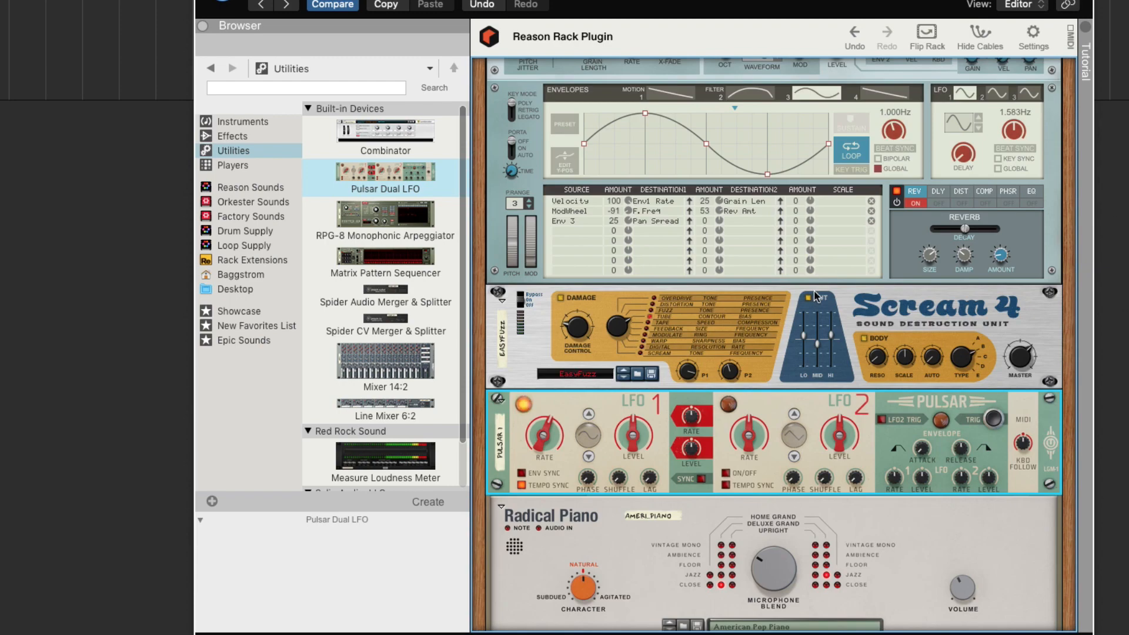
pyautogui.scroll(-1, 974, 405)
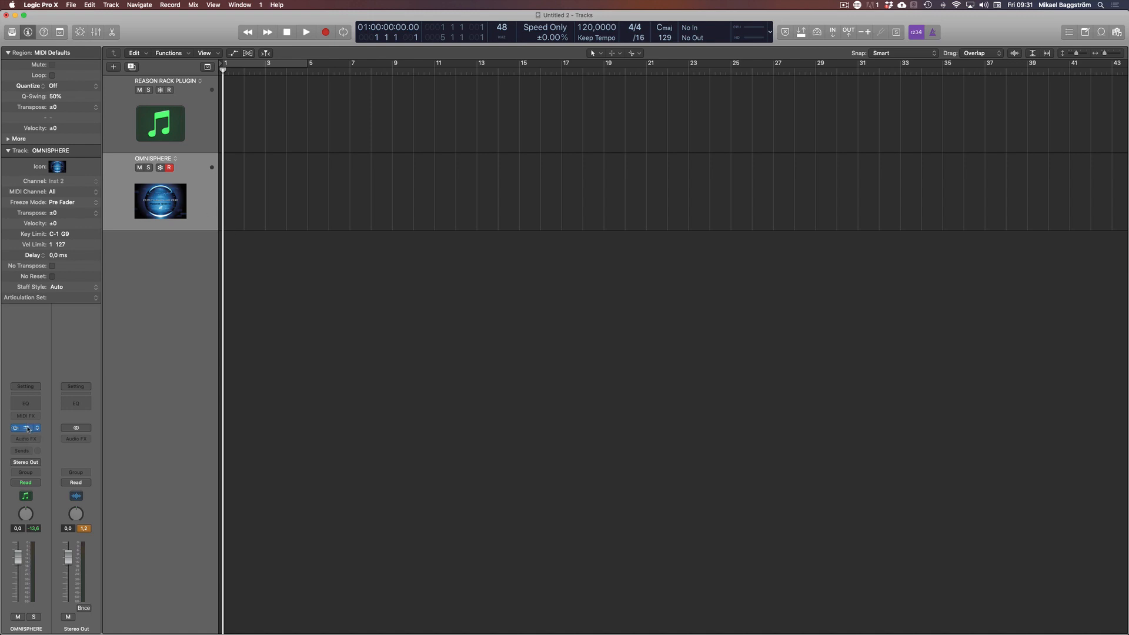
# - Insert the Reason Rack Plugin Effect in stereo as an audio effect on the OMNISPHERE track
pyautogui.press('v')
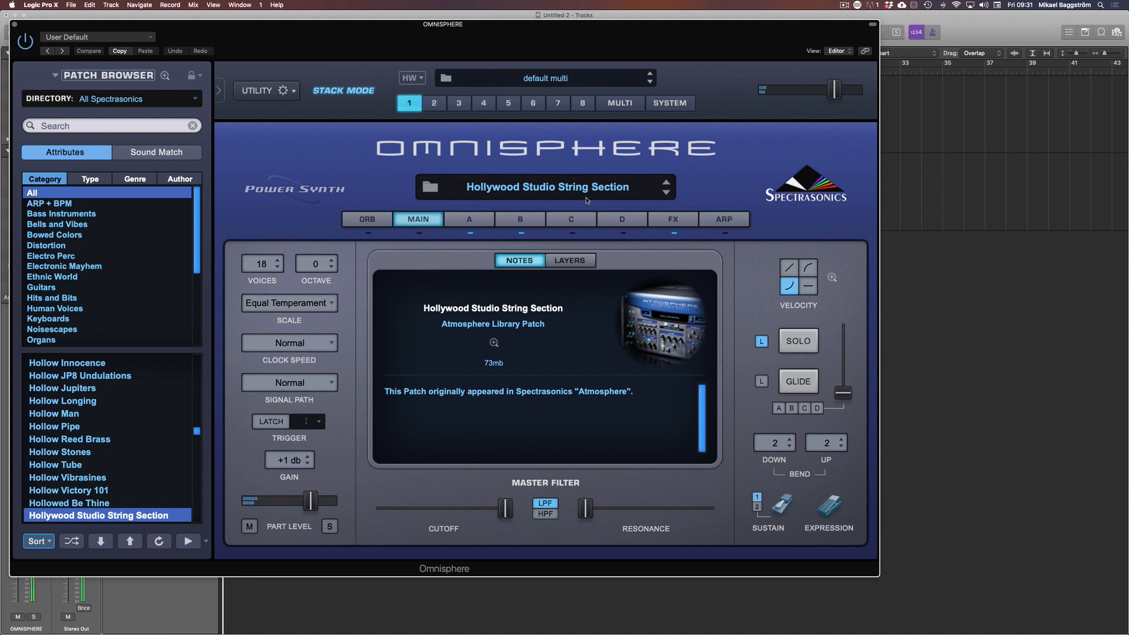
pyautogui.press('v')
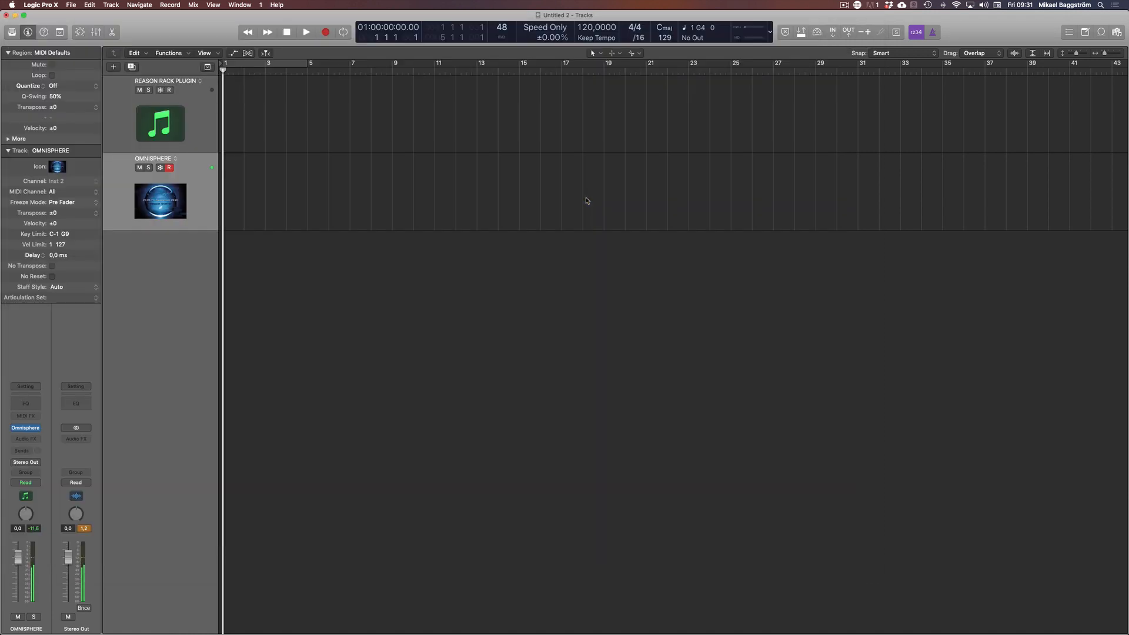
pyautogui.click(36, 440)
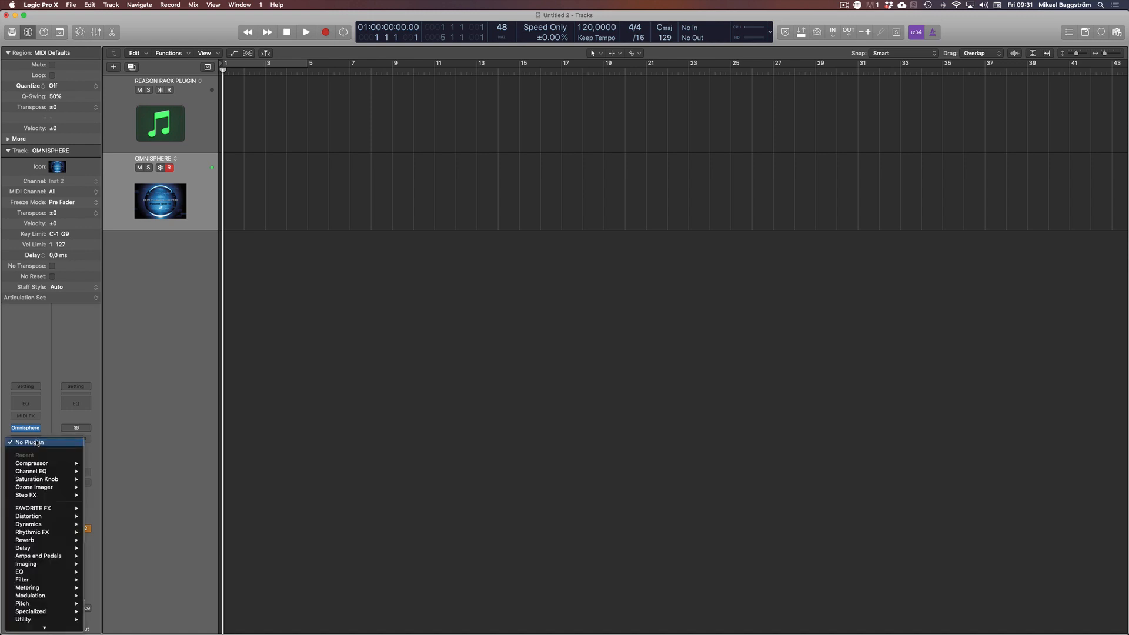
pyautogui.moveTo(47, 620)
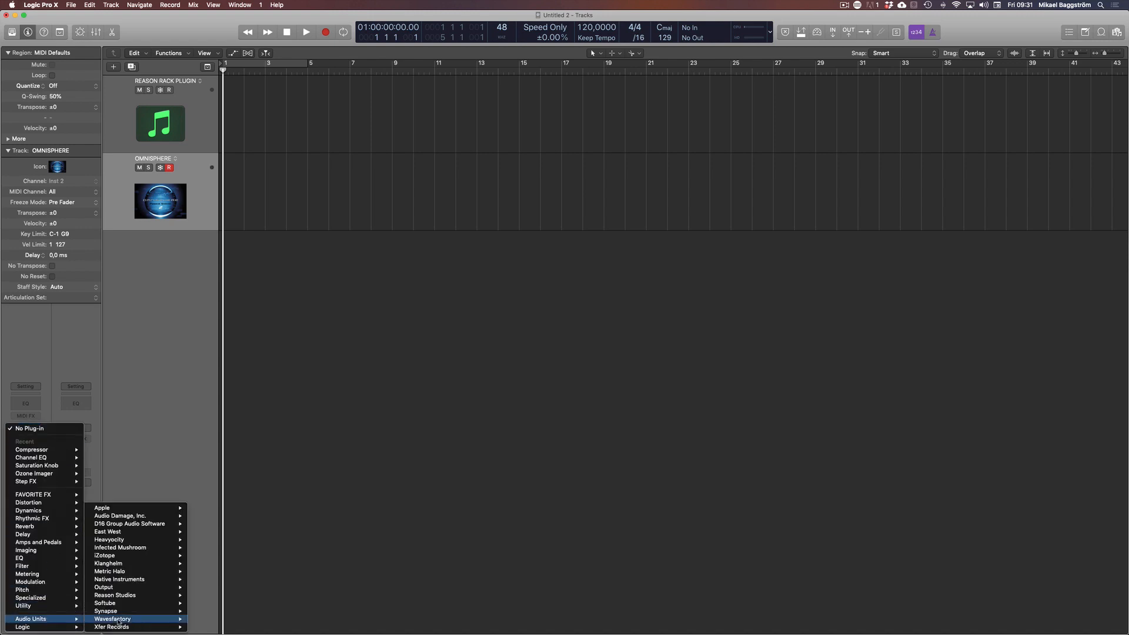
pyautogui.moveTo(136, 597)
pyautogui.moveTo(227, 598)
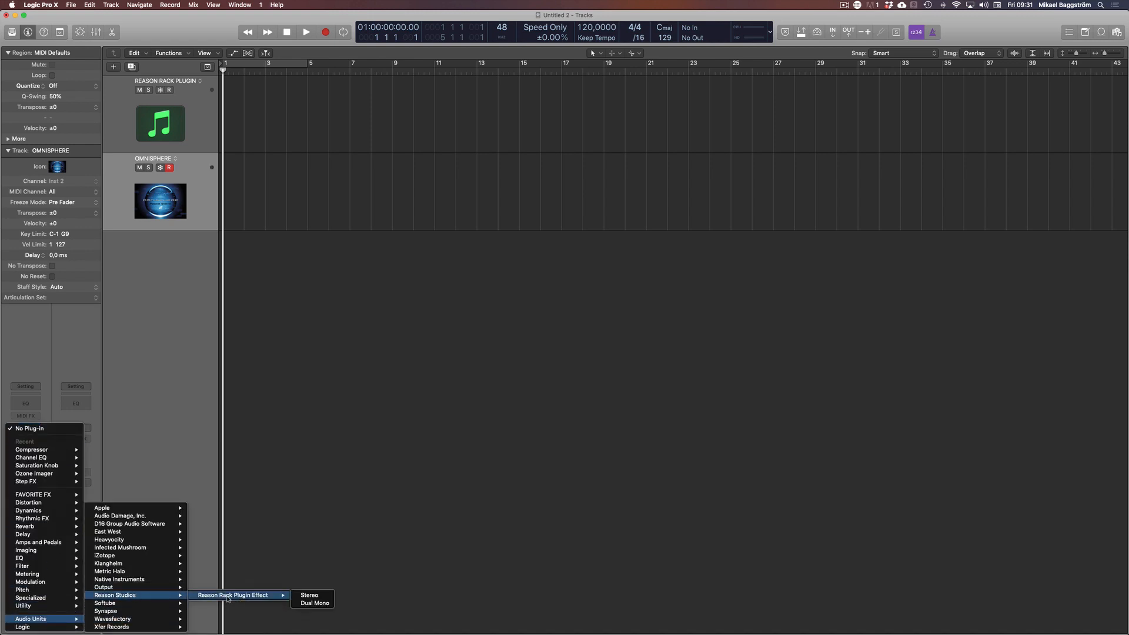
pyautogui.click(307, 596)
# - Move the Reason Rack Plugin Effect window so that Omnisphere's patch browser and main controls stay uncovered
pyautogui.moveTo(289, 30); pyautogui.dragTo(758, 80)
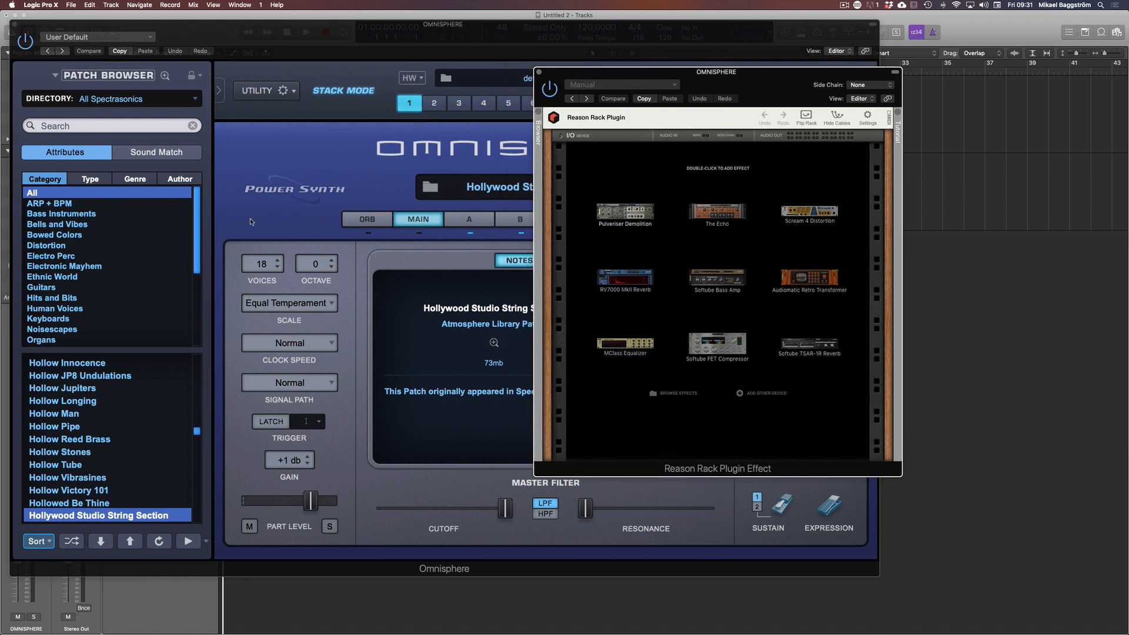
pyautogui.press('v')
pyautogui.press('v')
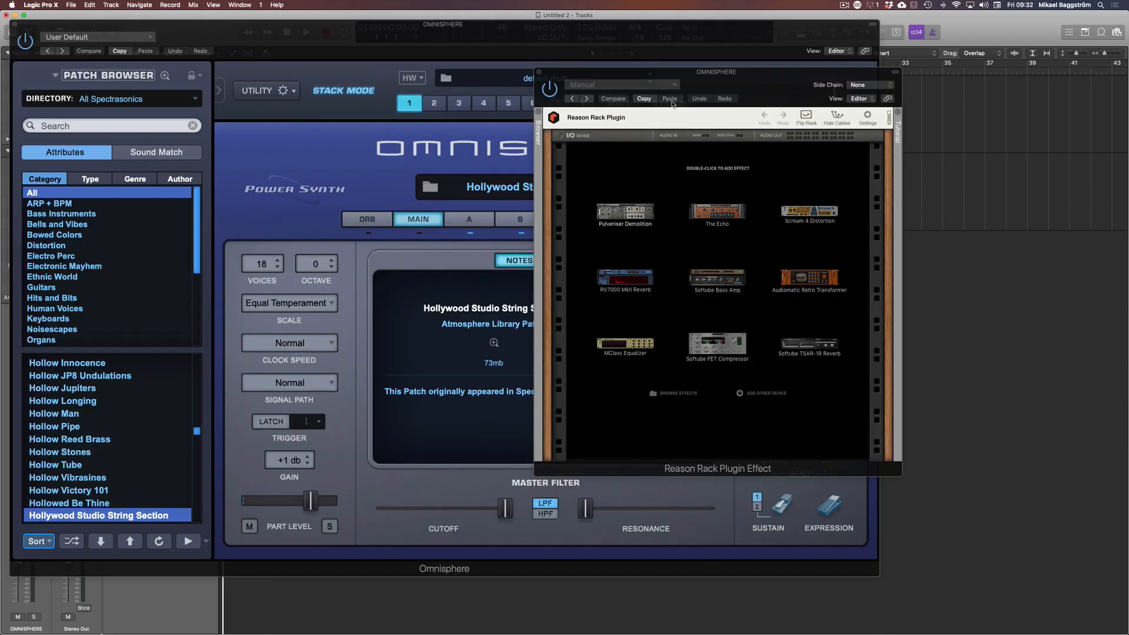
pyautogui.moveTo(729, 77); pyautogui.dragTo(822, 151)
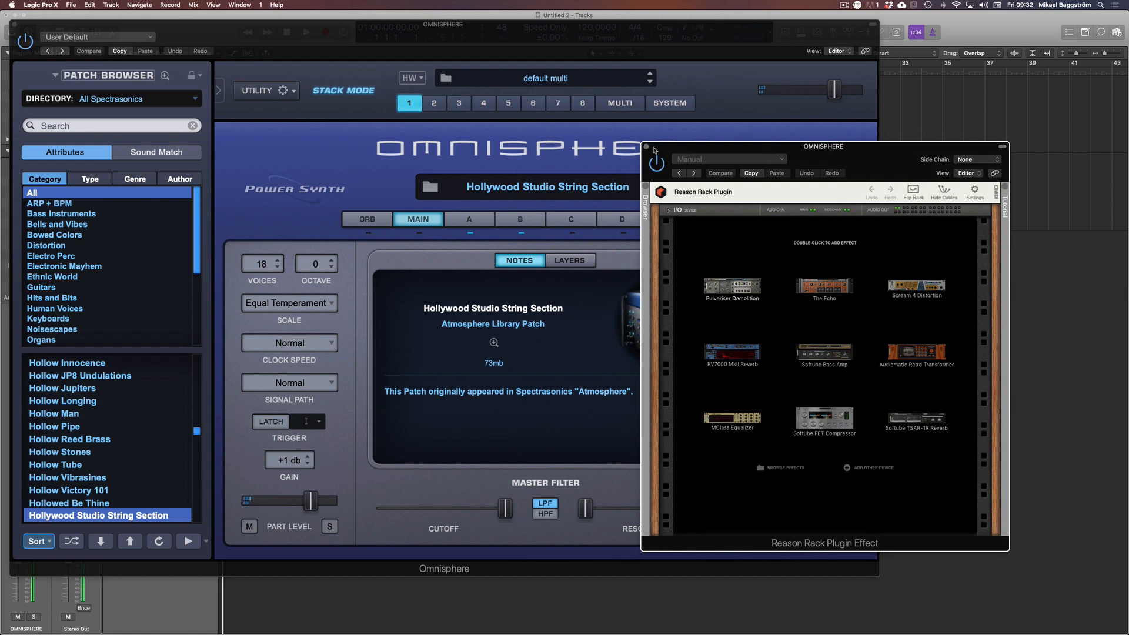
# - Add a Pulveriser Demolition to the empty effect rack and load its Dirty Doubler patch
pyautogui.doubleClick(746, 288)
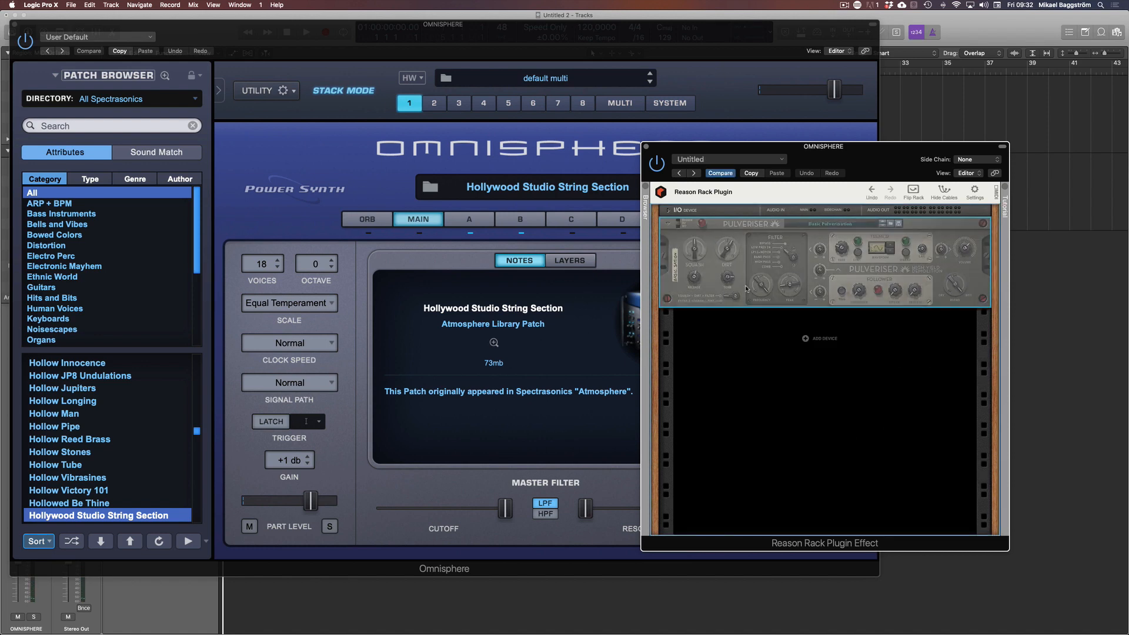
pyautogui.click(832, 222)
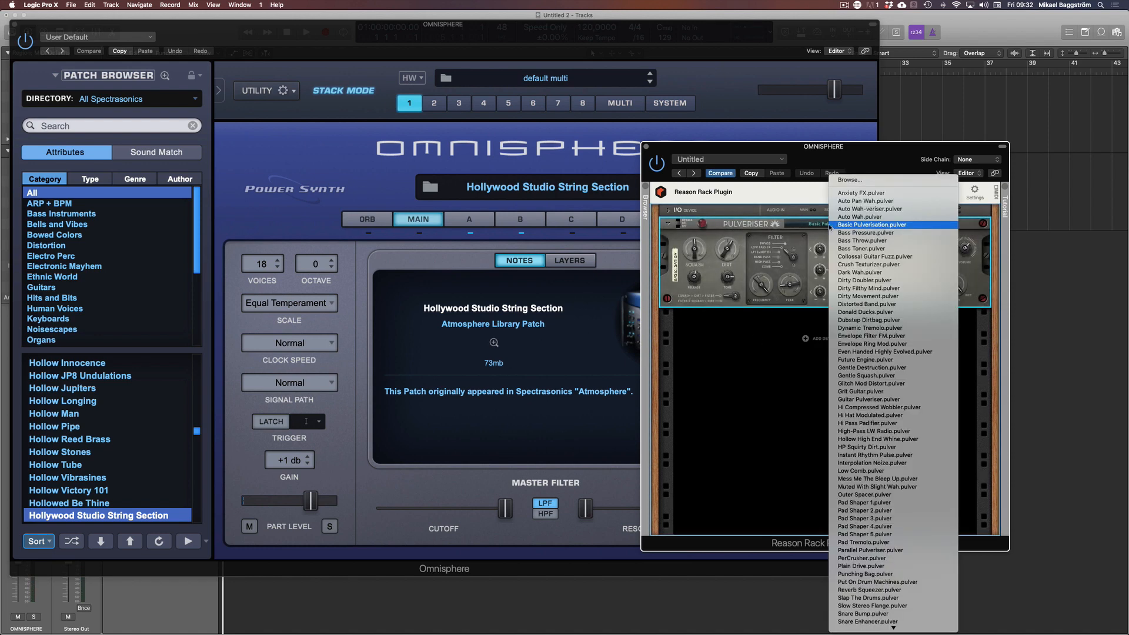
pyautogui.click(872, 281)
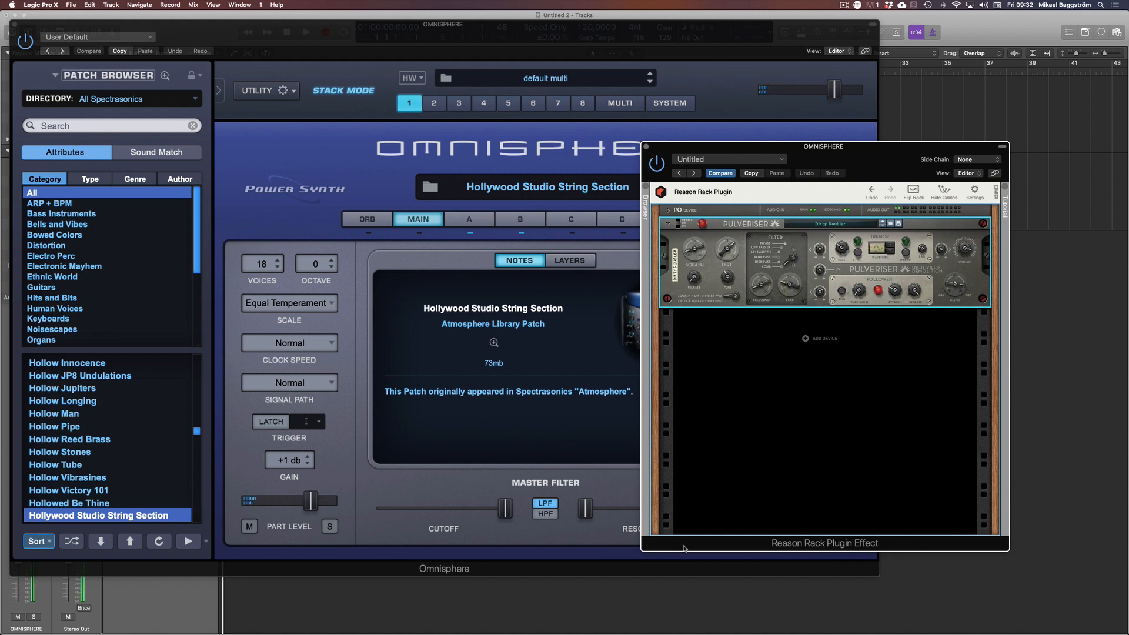
# - Load the HP Squirty Dirt patch into the Pulveriser and compare the sound with the rack effect bypassed and enabled
pyautogui.click(833, 230)
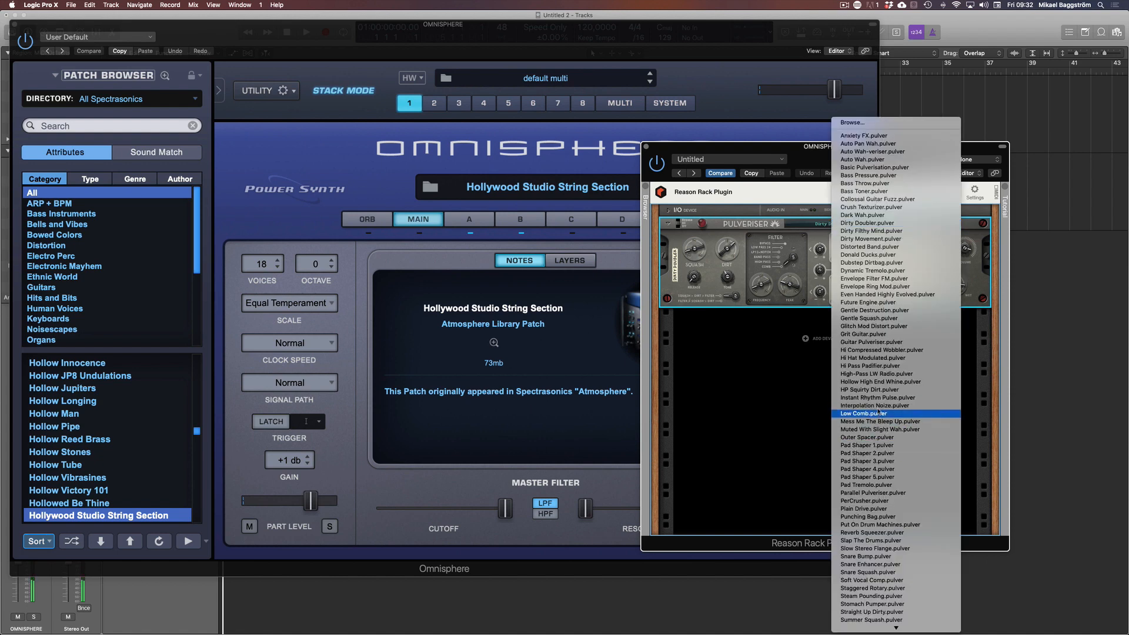
pyautogui.click(880, 390)
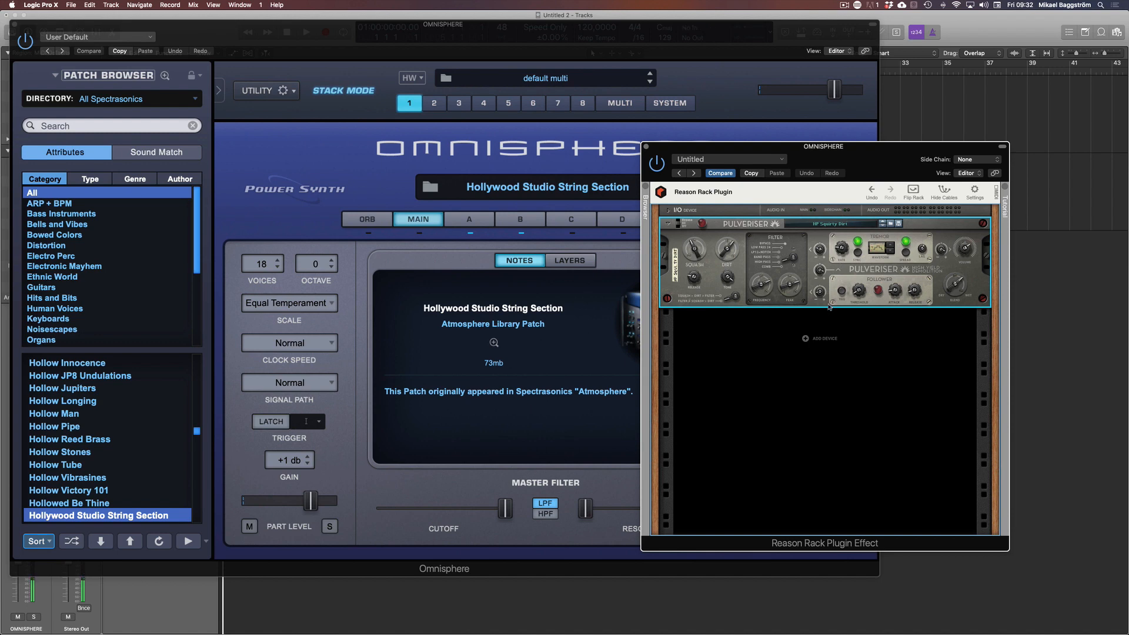
pyautogui.click(657, 164)
pyautogui.click(657, 164)
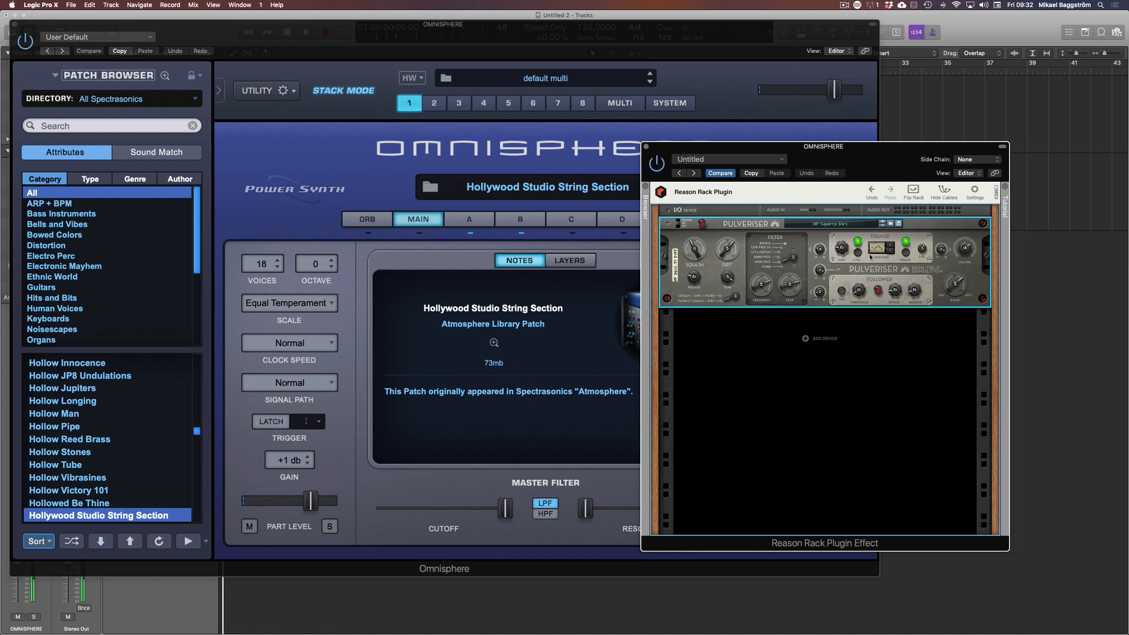
# - Reselect the HP Squirty Dirt patch in the Pulveriser and adjust the device's routing
pyautogui.click(738, 361)
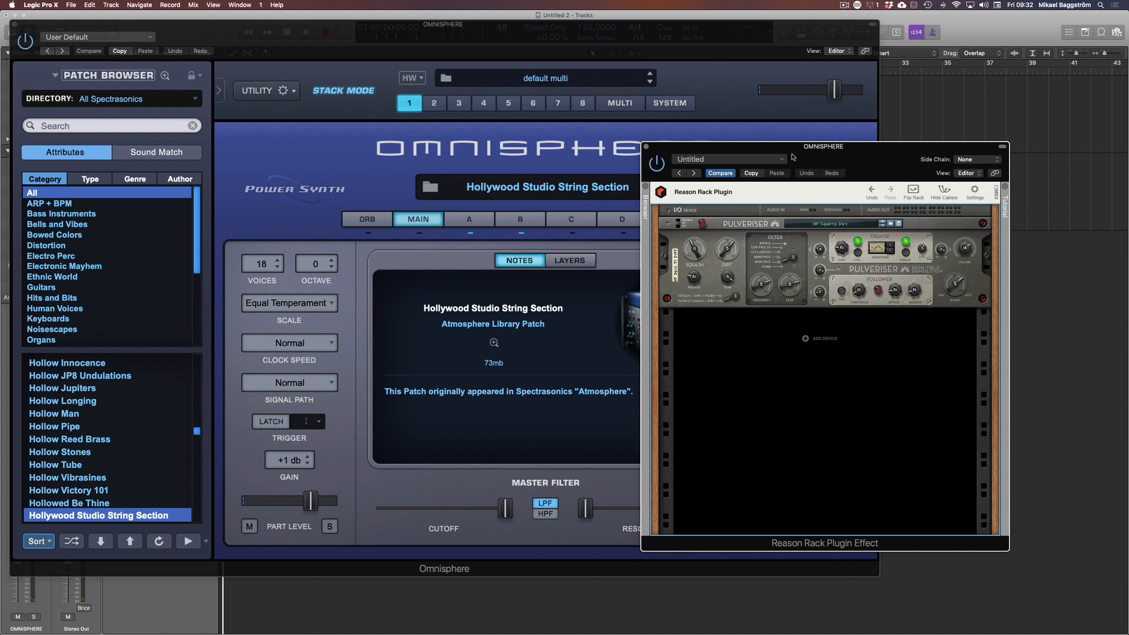
pyautogui.rightClick(797, 356)
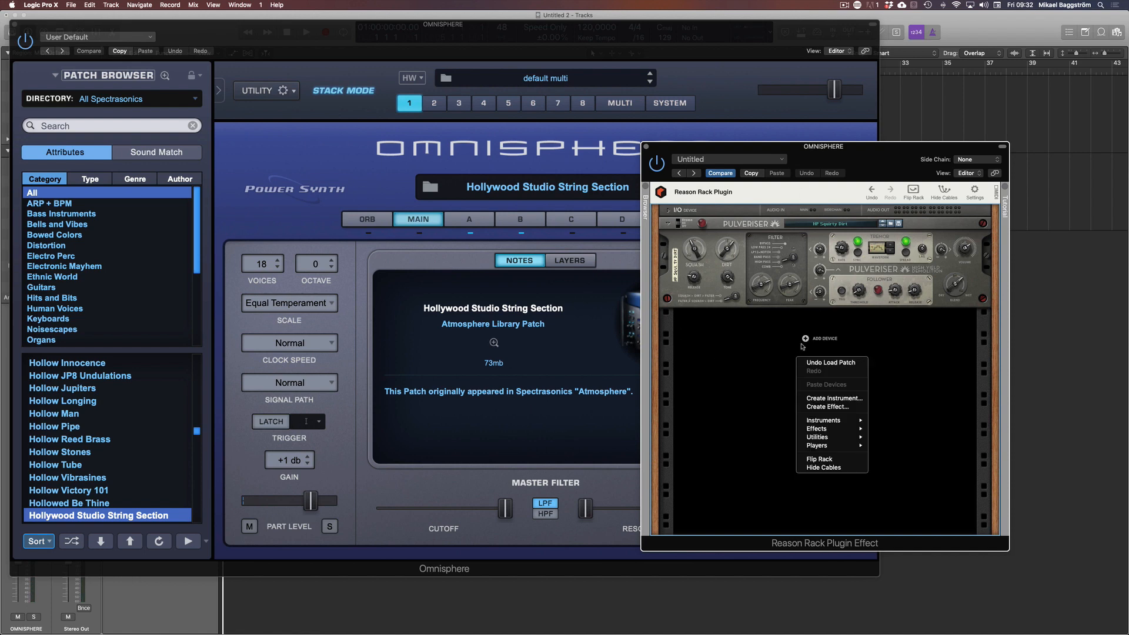
pyautogui.click(837, 224)
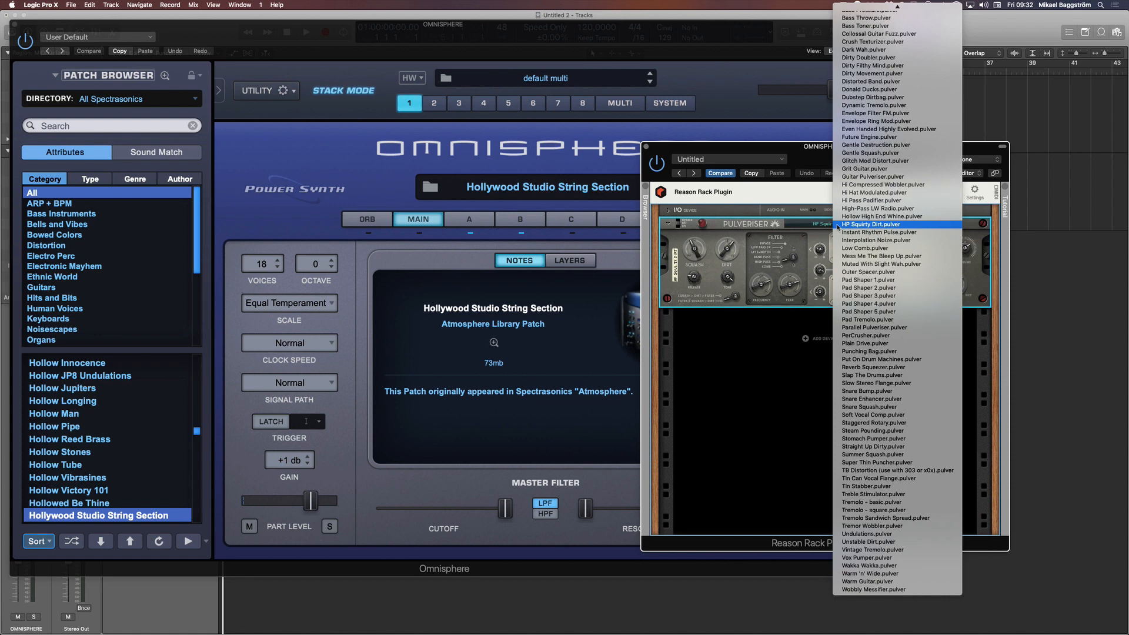
pyautogui.click(846, 225)
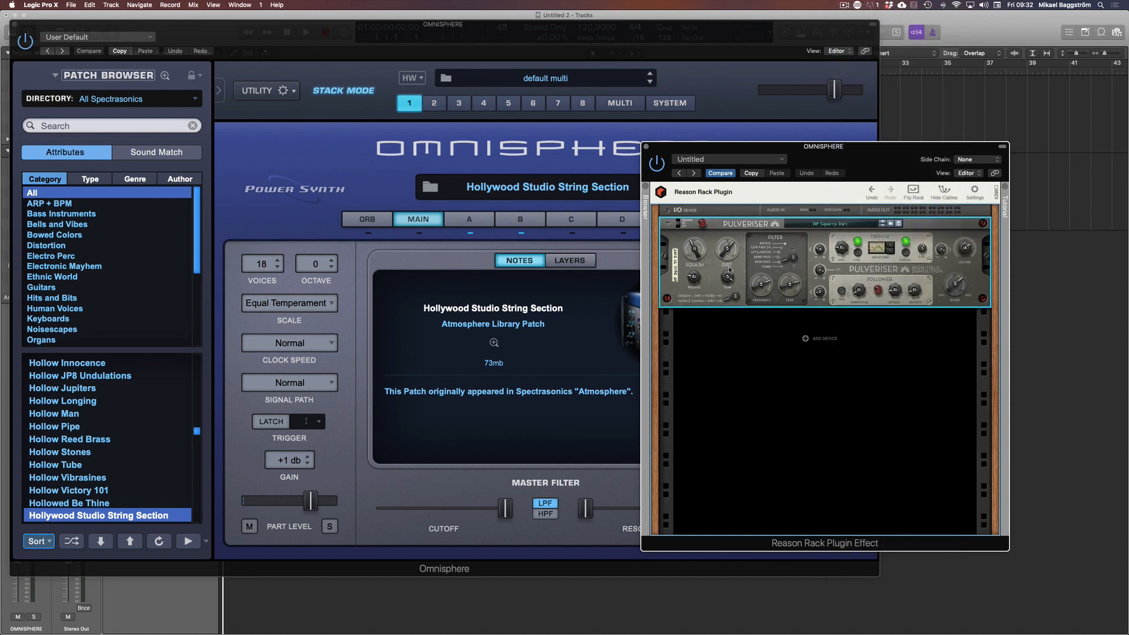
pyautogui.moveTo(695, 250); pyautogui.dragTo(730, 263)
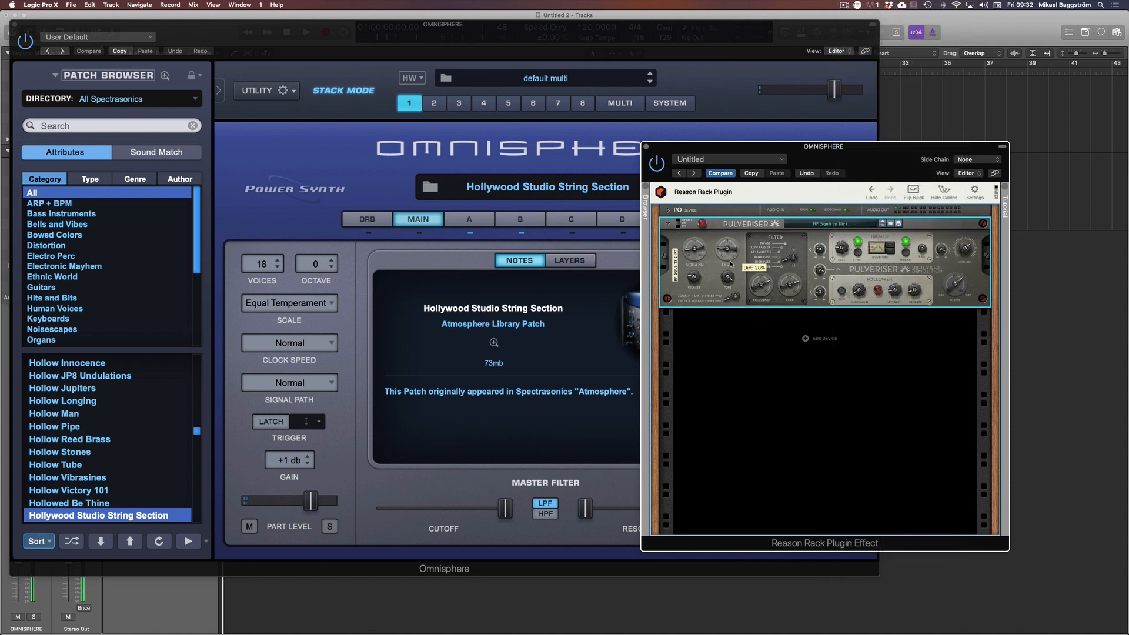
pyautogui.rightClick(765, 353)
pyautogui.click(738, 365)
pyautogui.click(695, 350)
# - Try a Softube Bass Amp below the Pulveriser, and delete it from the rack
pyautogui.rightClick(804, 341)
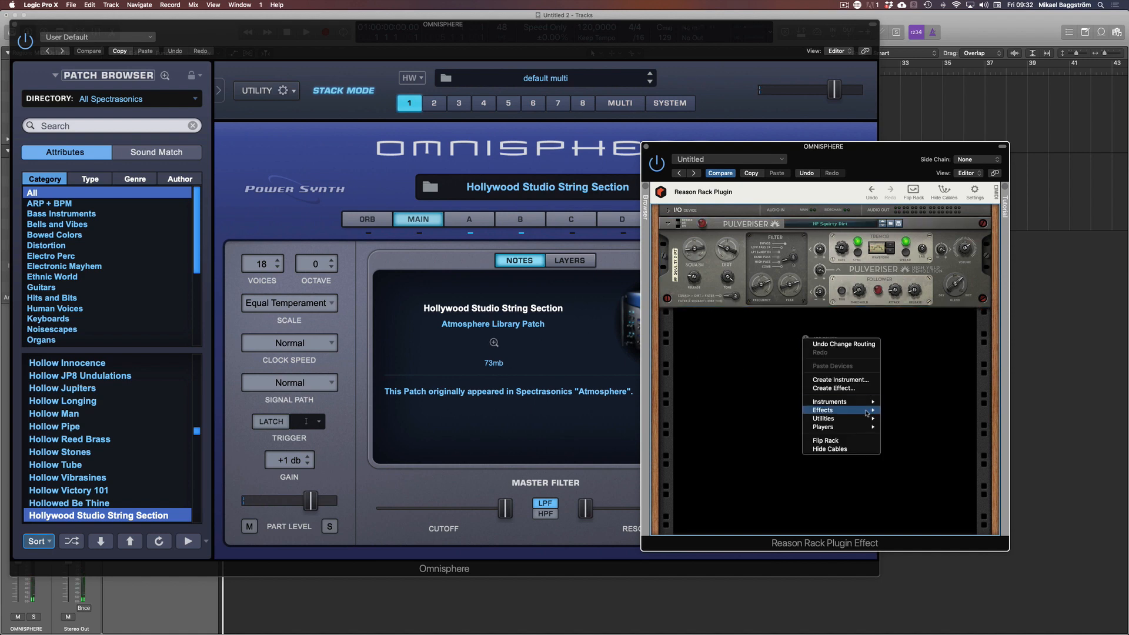
pyautogui.moveTo(866, 413)
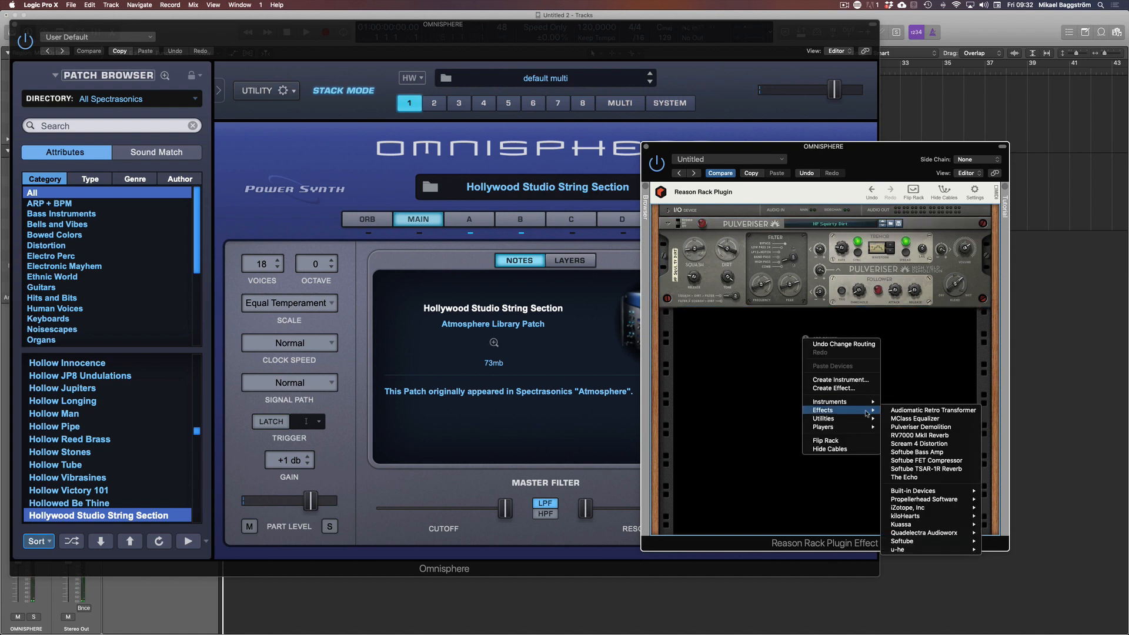
pyautogui.click(947, 453)
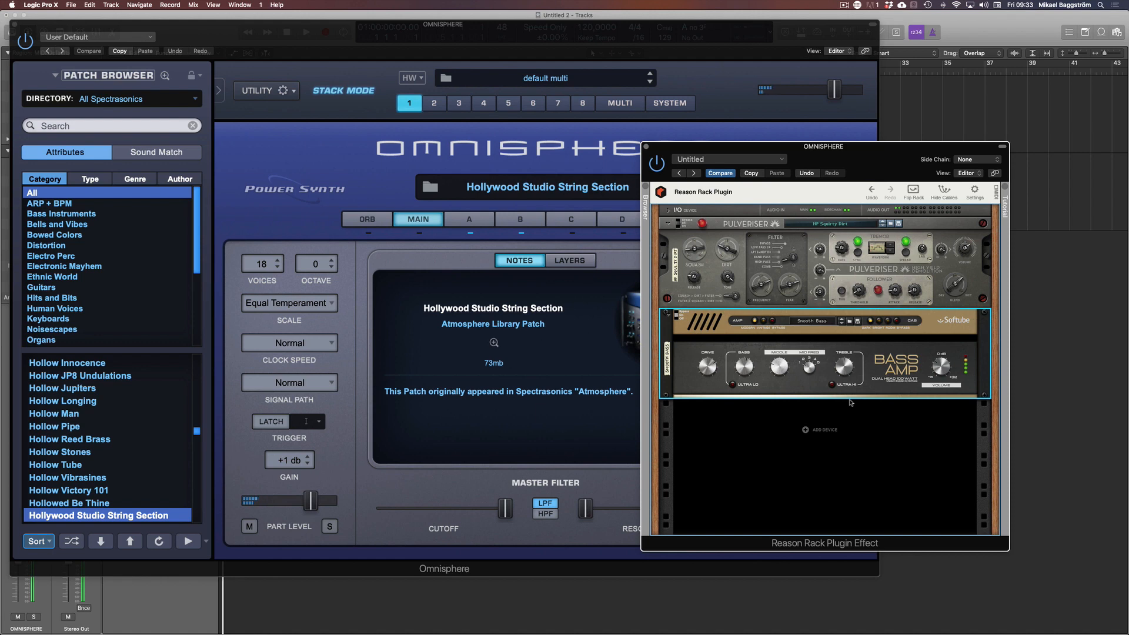
pyautogui.press('BackSpace')
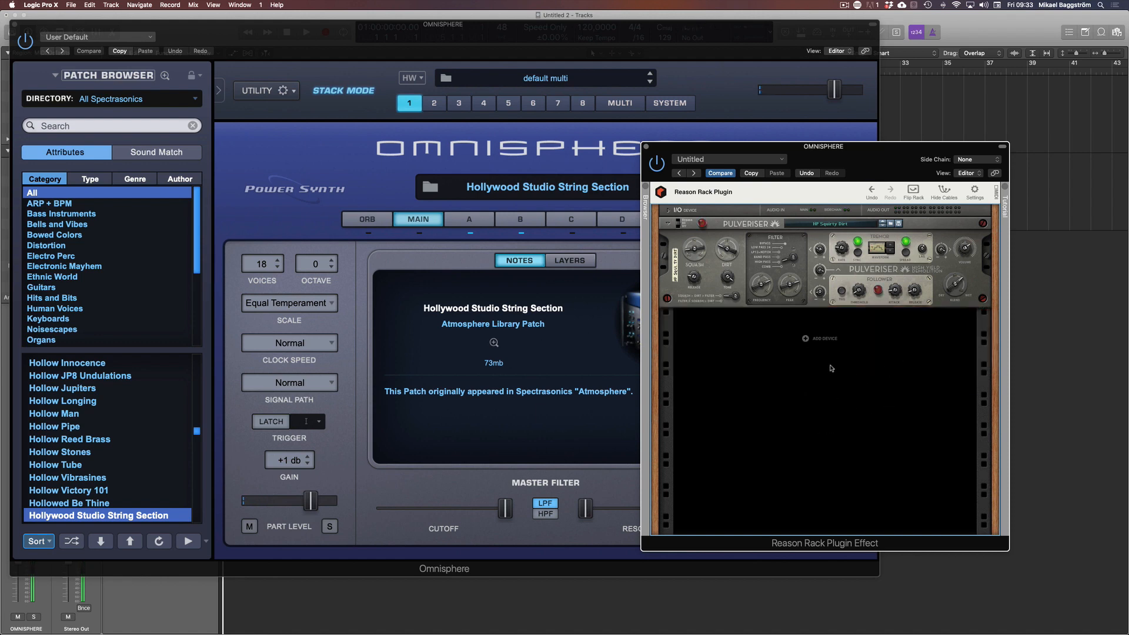
# - Try a Softube TSAR-1R Reverb below the Pulveriser and adjust its predelay
pyautogui.rightClick(797, 375)
pyautogui.moveTo(844, 448)
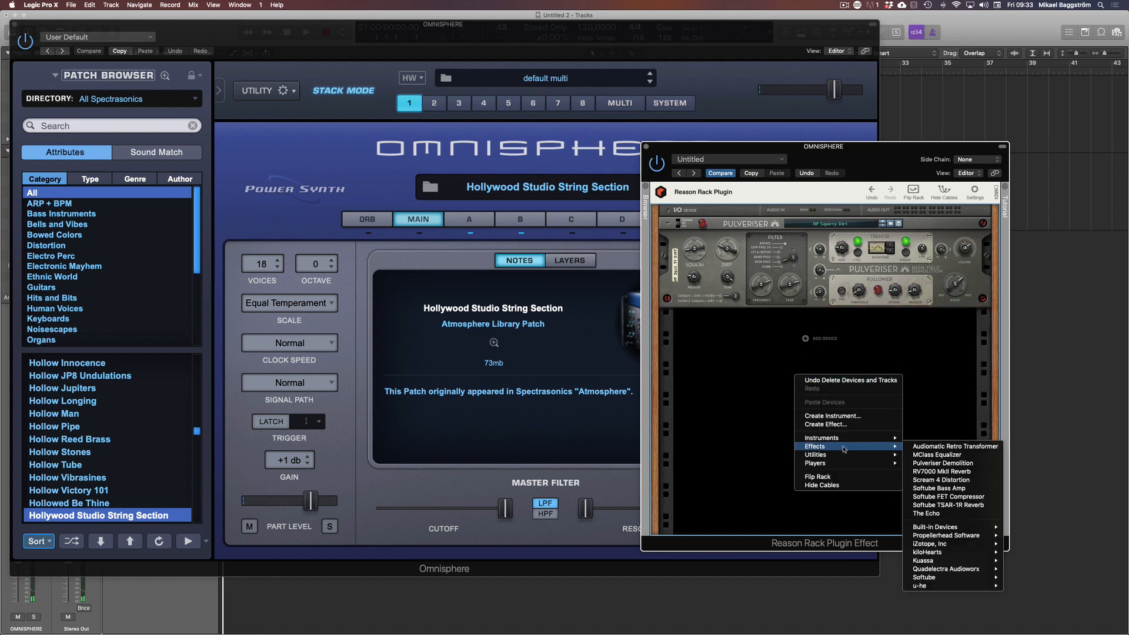
pyautogui.click(954, 506)
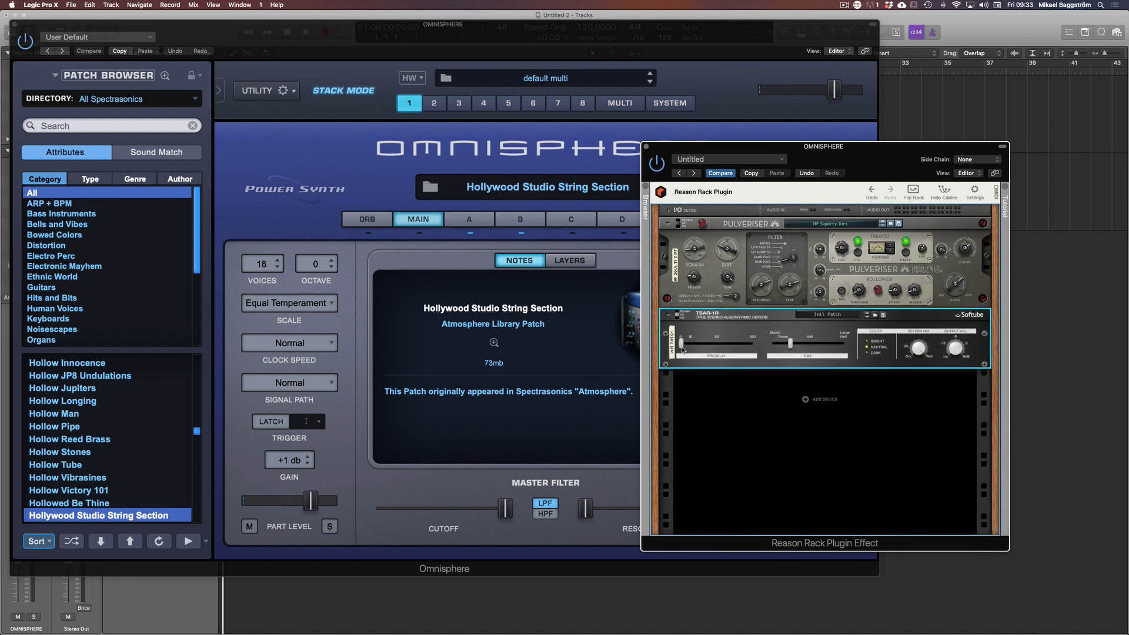
pyautogui.moveTo(682, 348); pyautogui.dragTo(689, 345)
# - Delete the TSAR-1R Reverb and the Pulveriser to empty the effect rack
pyautogui.click(805, 399)
pyautogui.click(740, 334)
pyautogui.press('BackSpace')
pyautogui.press('BackSpace')
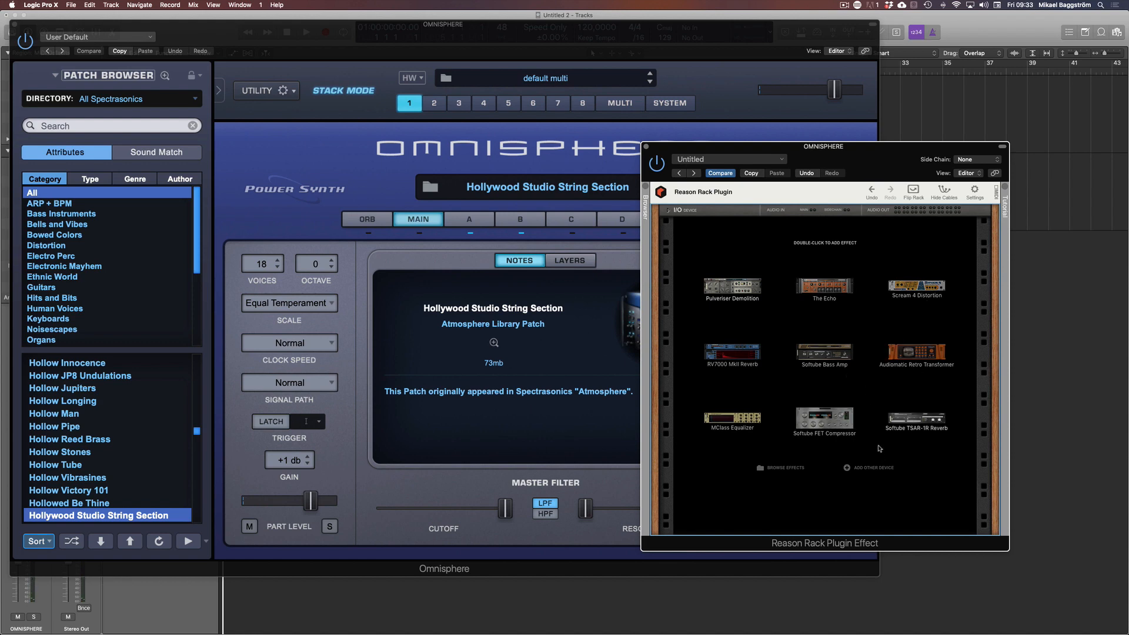
# - Find the Audiomatic Retro Transformer among the built-in effects, add it to the empty rack, and select its Vinyl preset
pyautogui.click(645, 191)
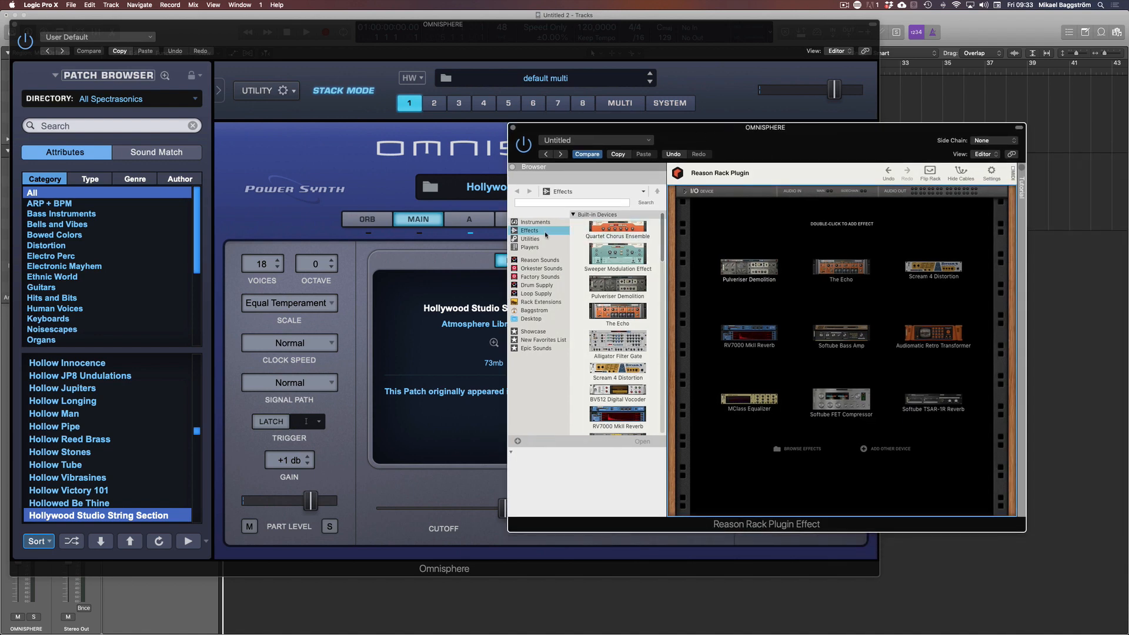
pyautogui.scroll(-5, 627, 299)
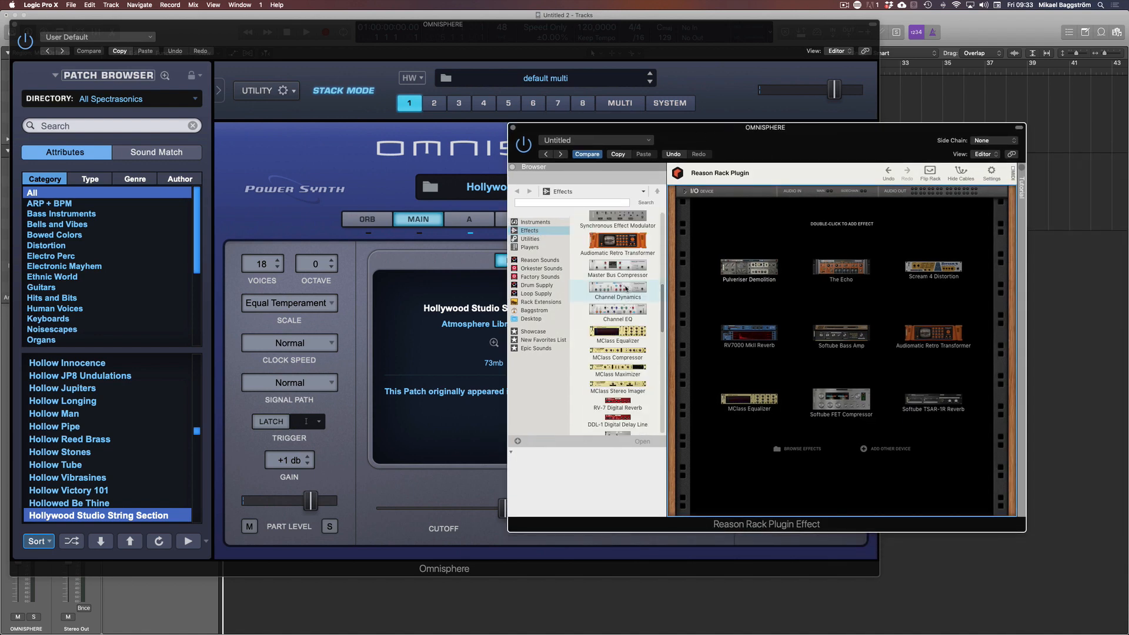
pyautogui.scroll(1, 625, 288)
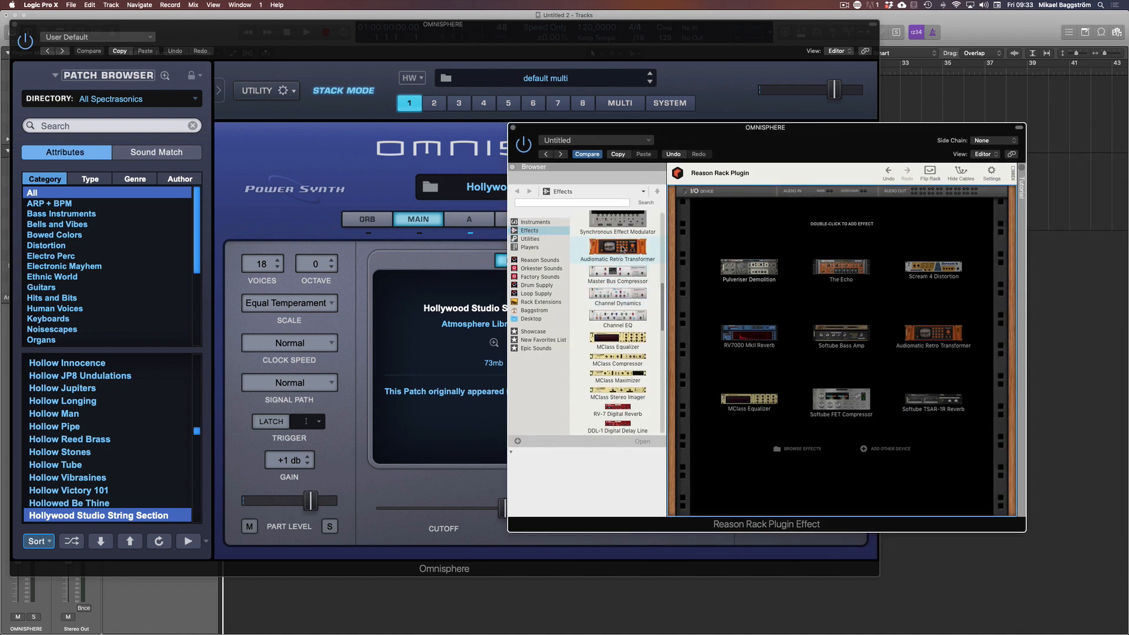
pyautogui.click(623, 249)
pyautogui.doubleClick(608, 249)
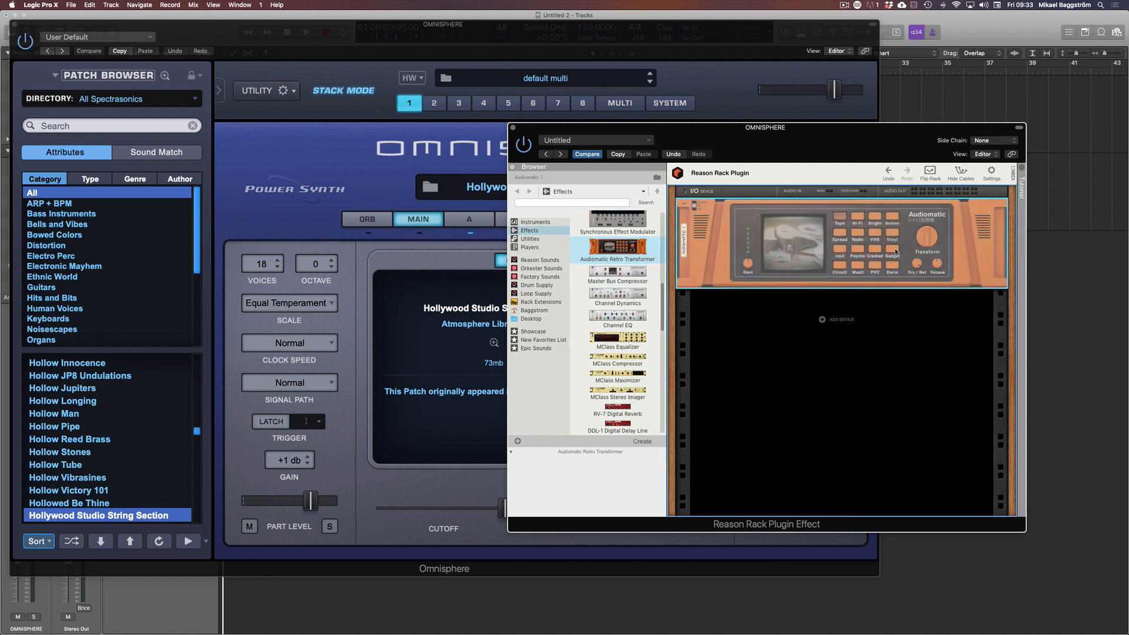
pyautogui.click(892, 237)
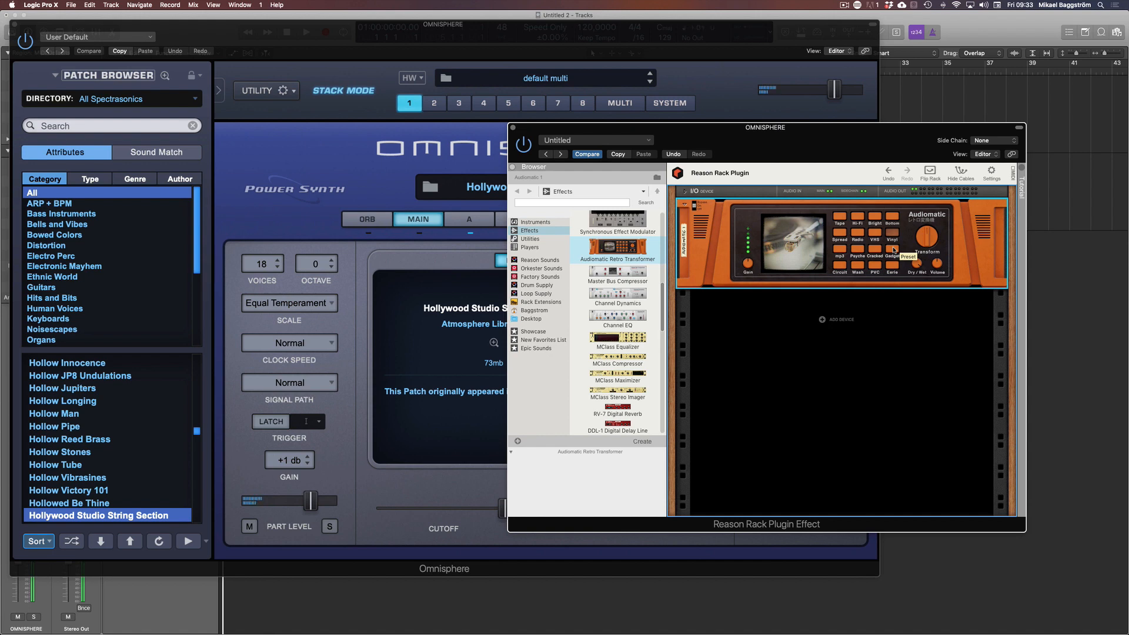
# - Try an Alligator Filter Gate in place of the Audiomatic, and delete it from the rack
pyautogui.scroll(-10, 621, 332)
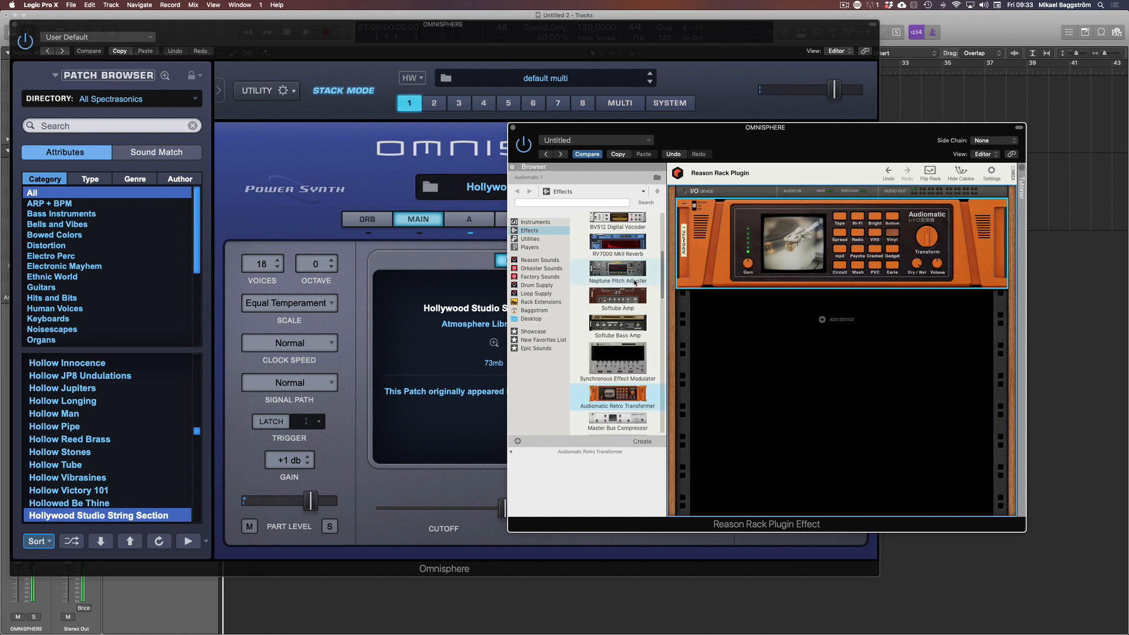
pyautogui.moveTo(620, 332); pyautogui.dragTo(787, 276)
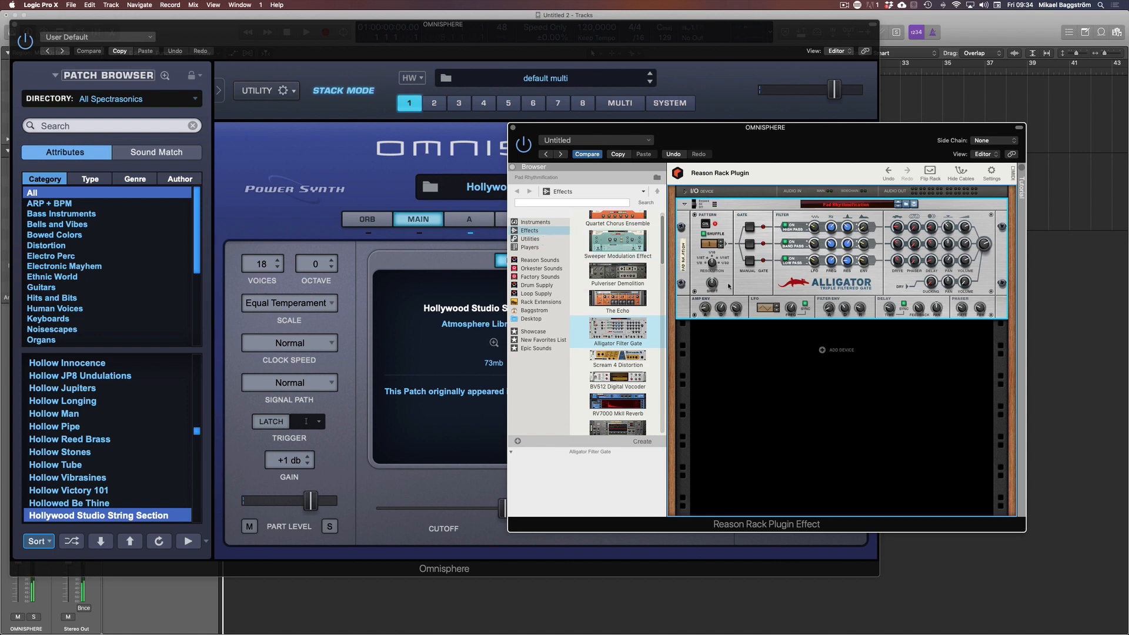
pyautogui.press('Delete')
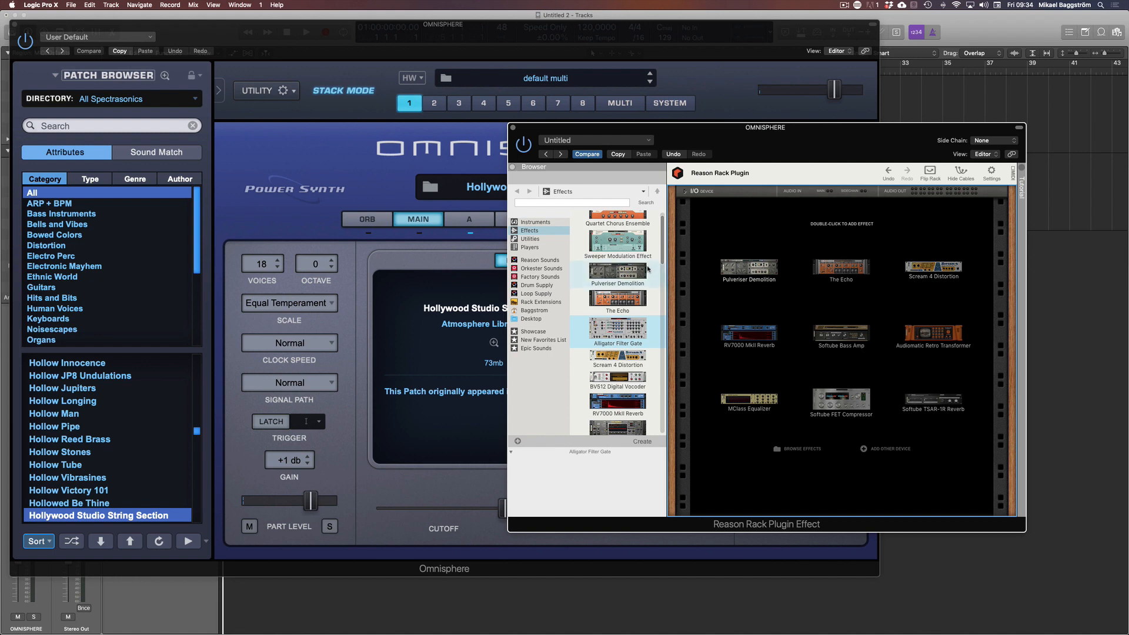
# - Add a Scream 4 Distortion to the empty effect rack and load its EasyFuzz patch
pyautogui.scroll(2, 636, 343)
pyautogui.click(630, 367)
pyautogui.doubleClick(631, 366)
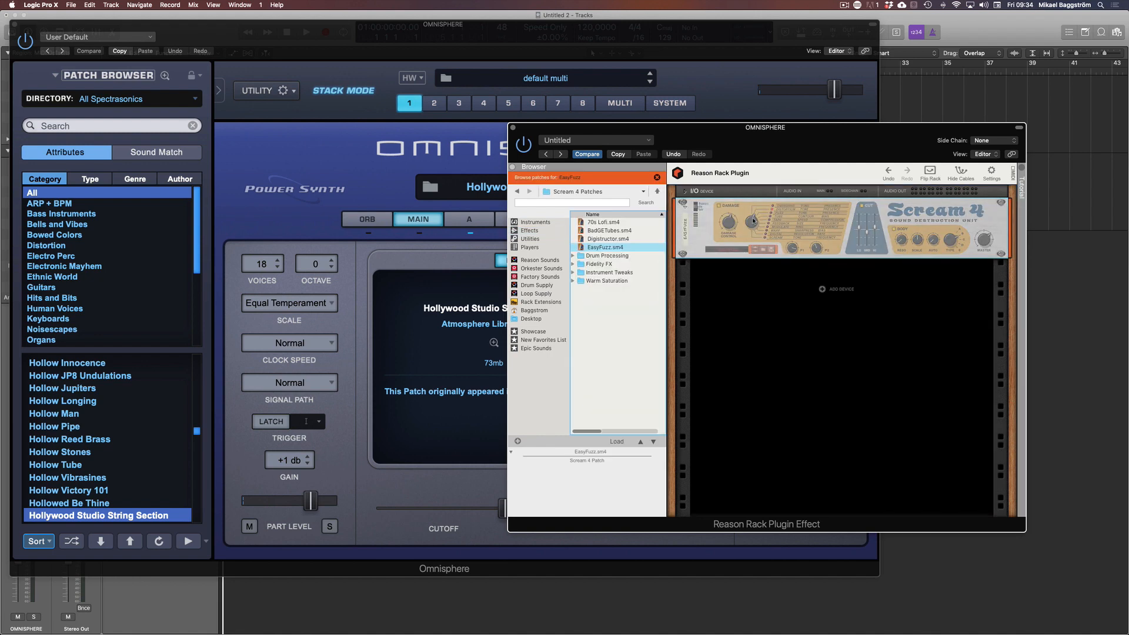